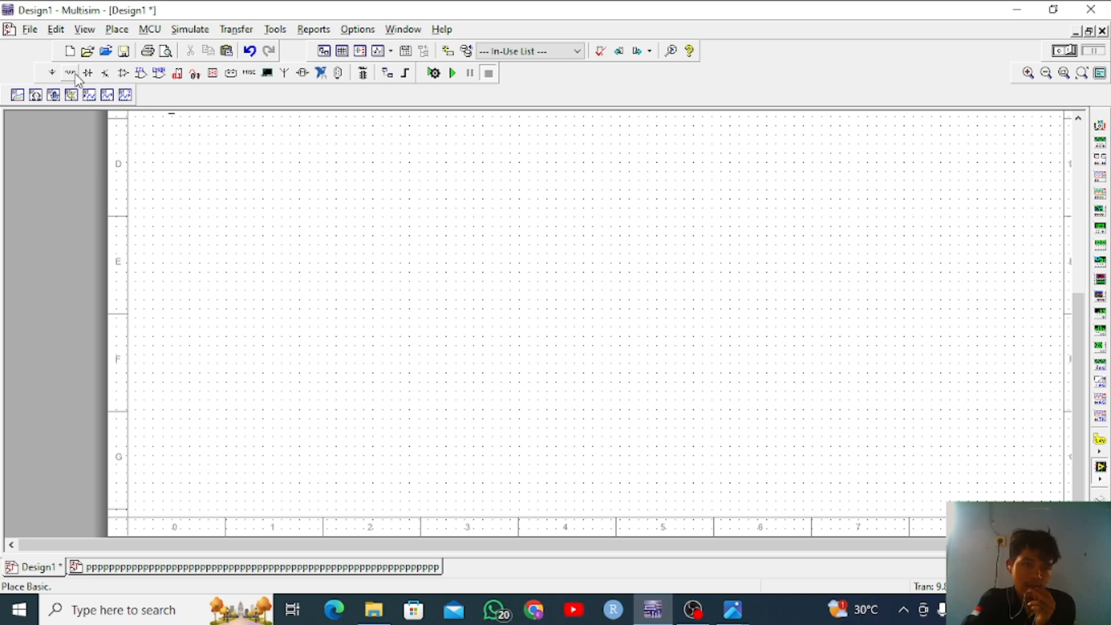
# Place a D_FF flip-flop from the Misc Digital group's TIL family in the empty lower area of the schematic
pyautogui.click(56, 73)
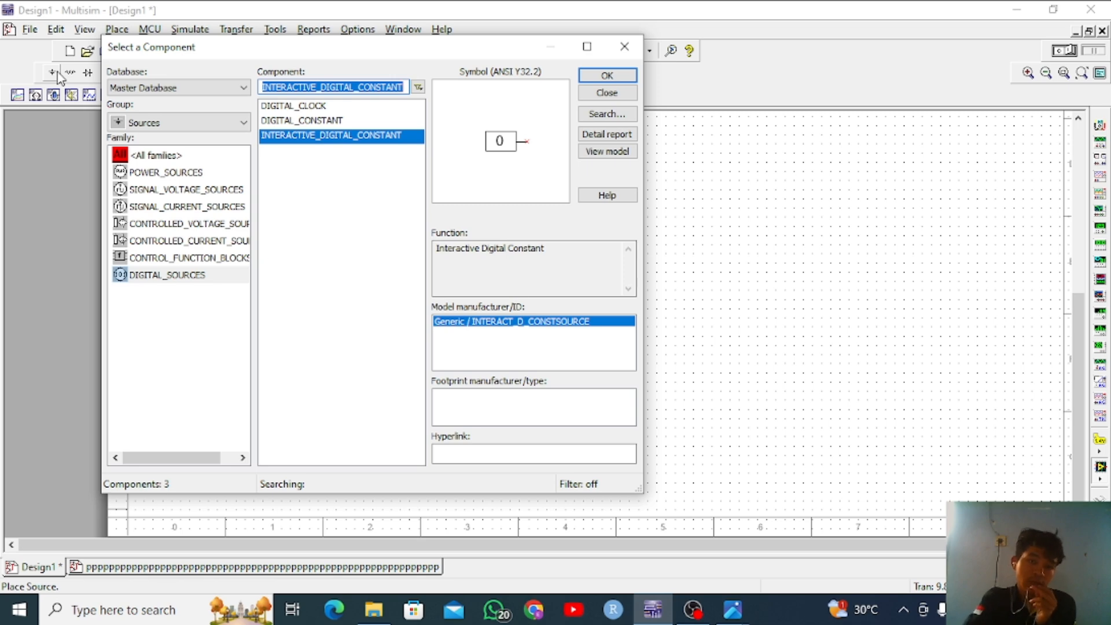
pyautogui.click(166, 128)
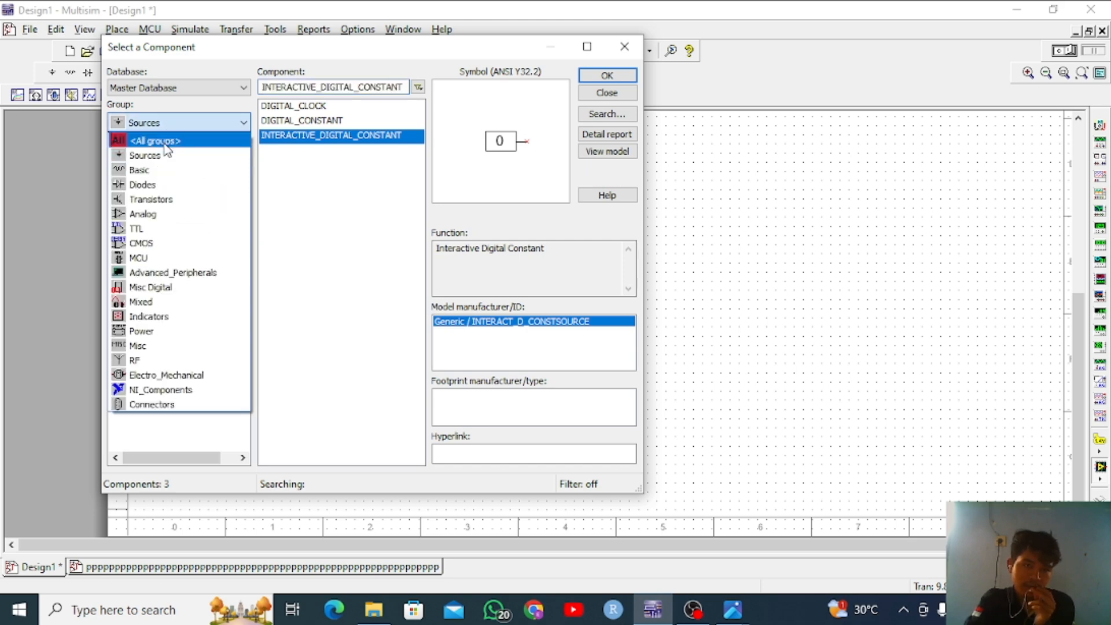
pyautogui.click(150, 291)
pyautogui.scroll(-6, 290, 234)
pyautogui.scroll(1, 290, 234)
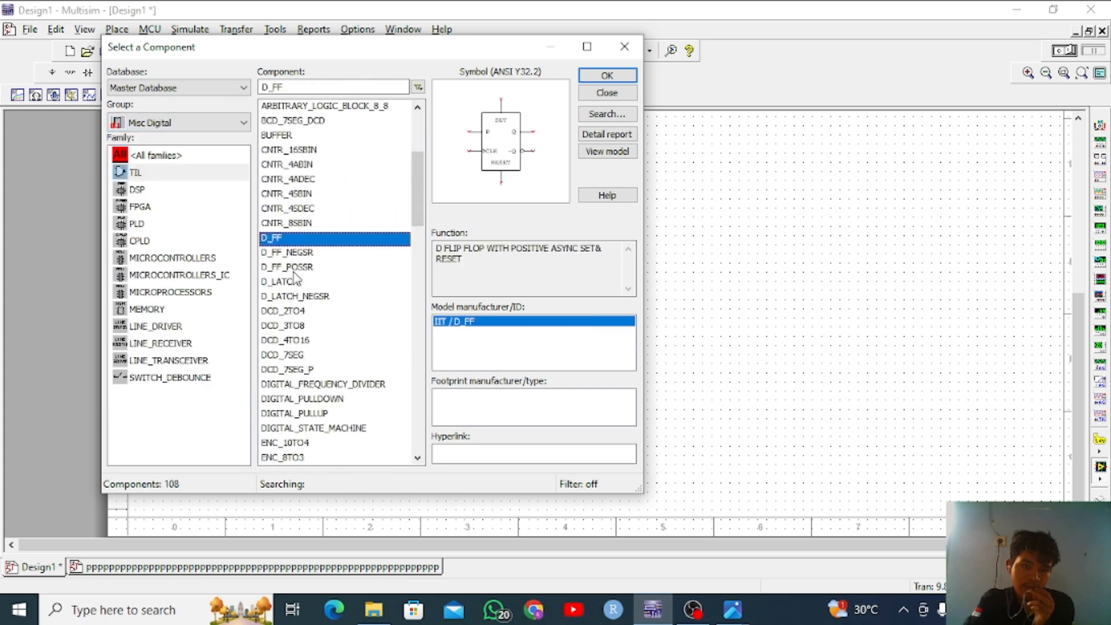
pyautogui.click(585, 75)
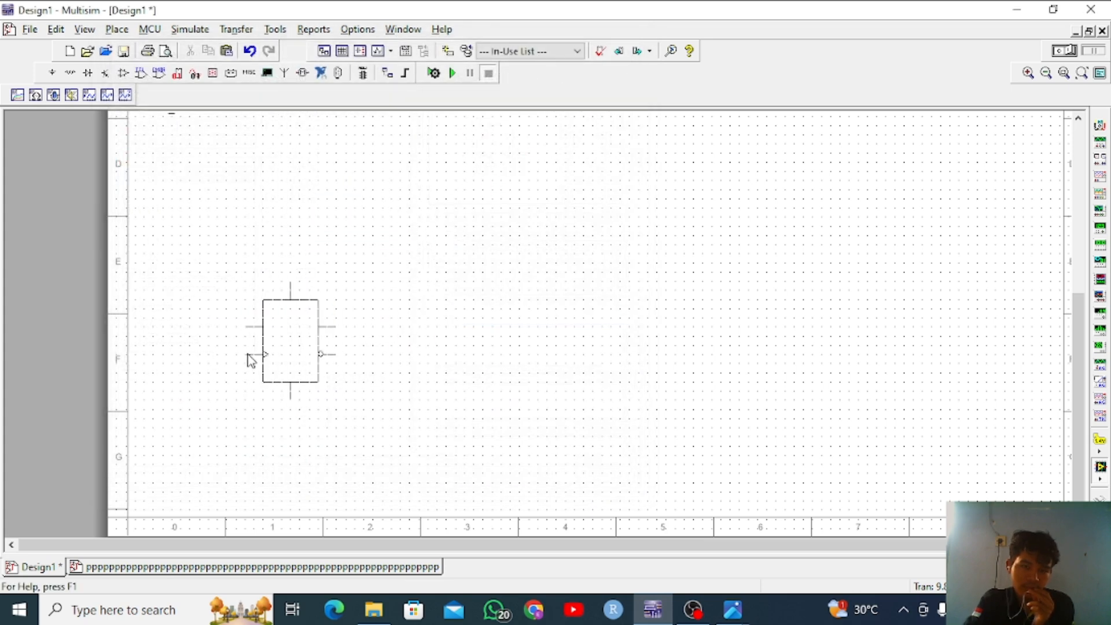
pyautogui.click(220, 363)
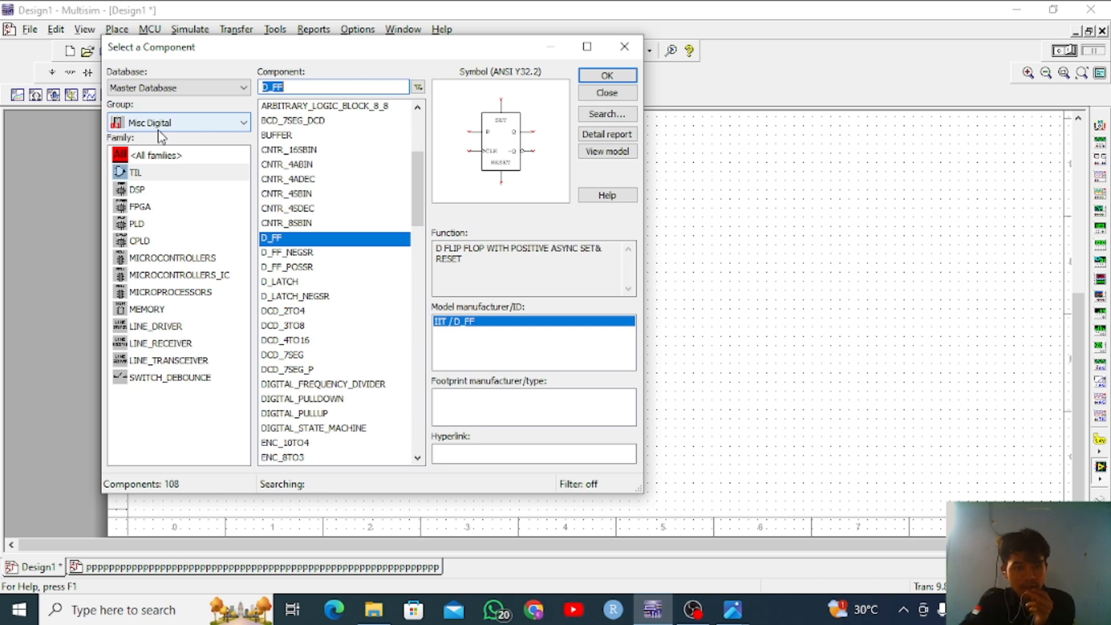
# Place two INTERACTIVE_DIGITAL_CONSTANT sources beside the new flip-flop's D and CLK inputs
pyautogui.click(195, 124)
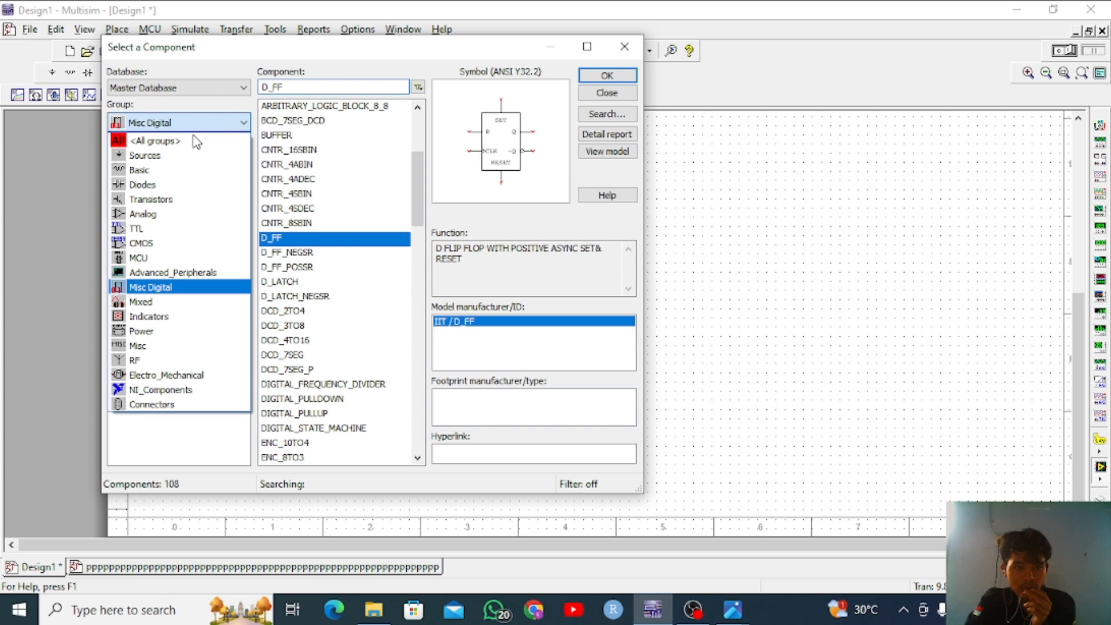
pyautogui.click(145, 156)
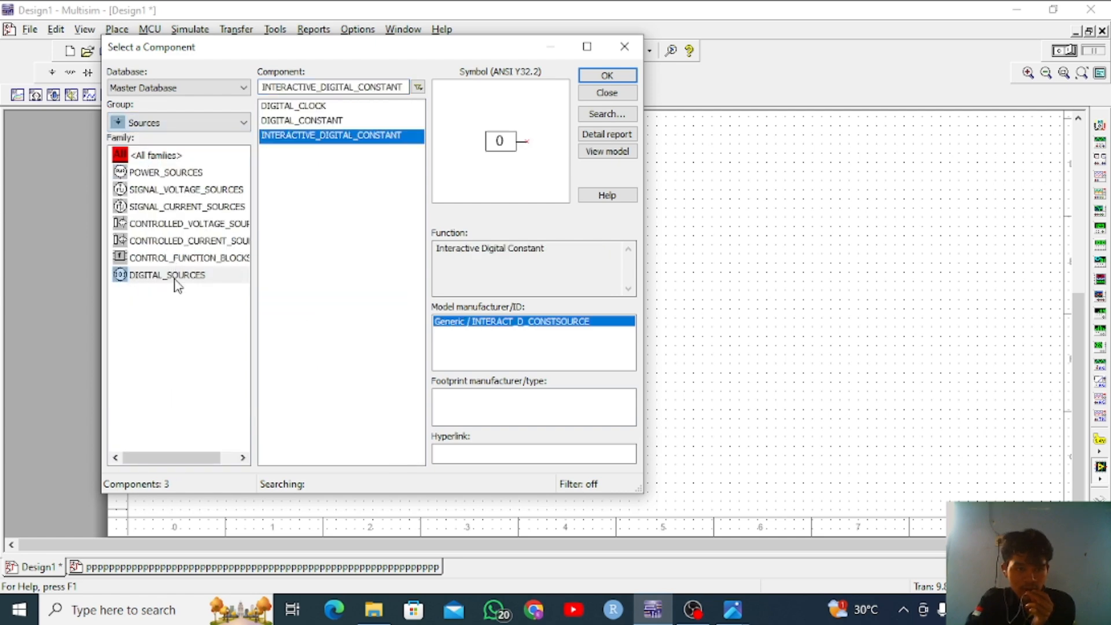
pyautogui.click(607, 76)
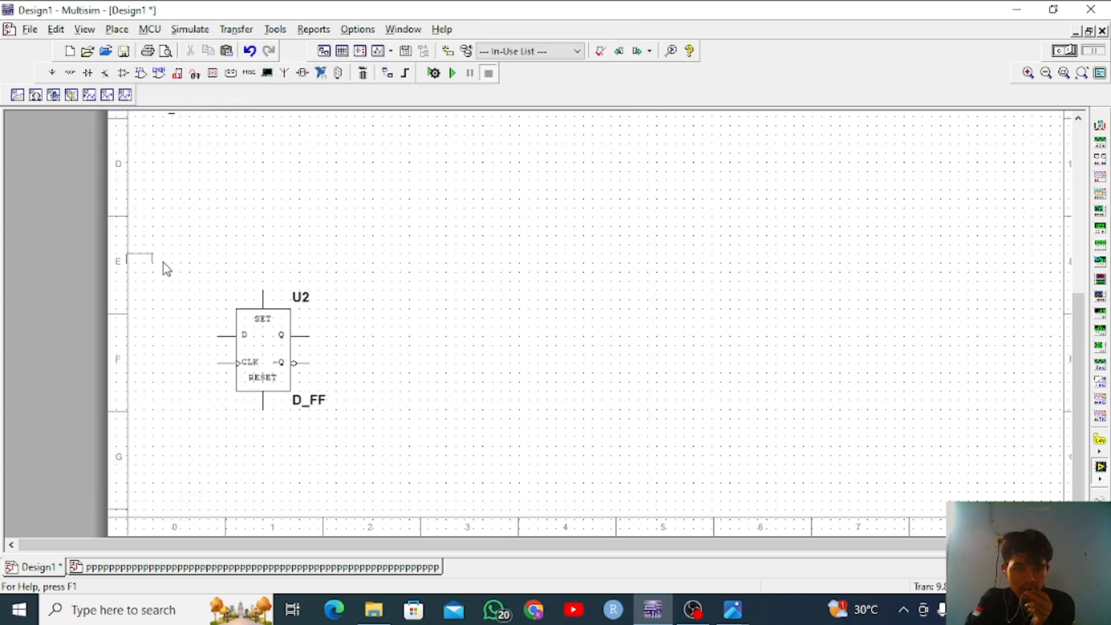
pyautogui.click(187, 337)
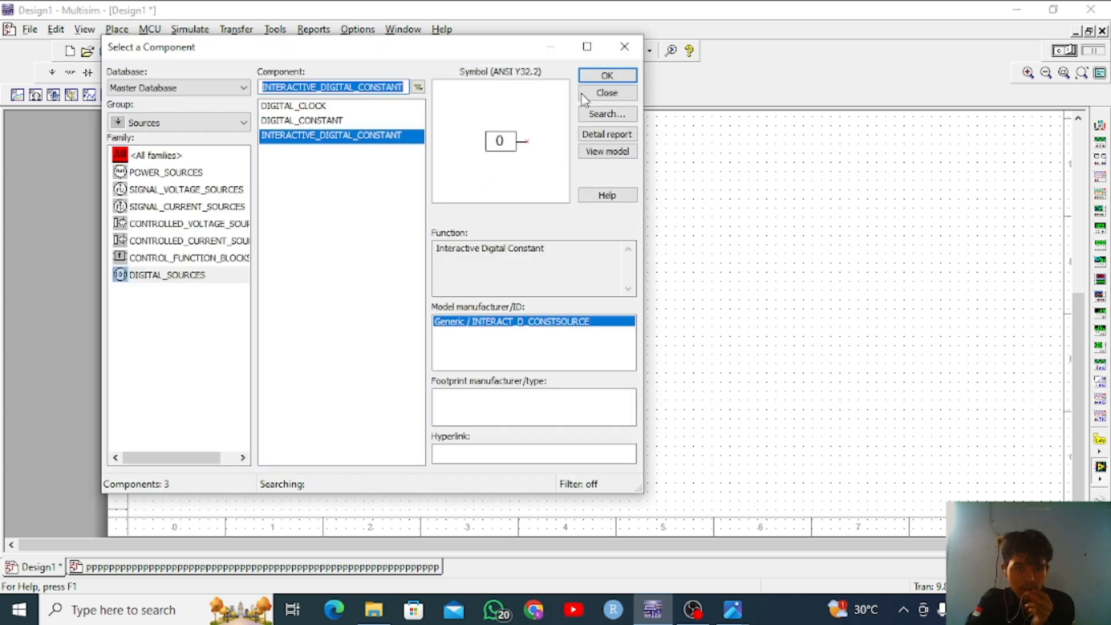
pyautogui.click(607, 92)
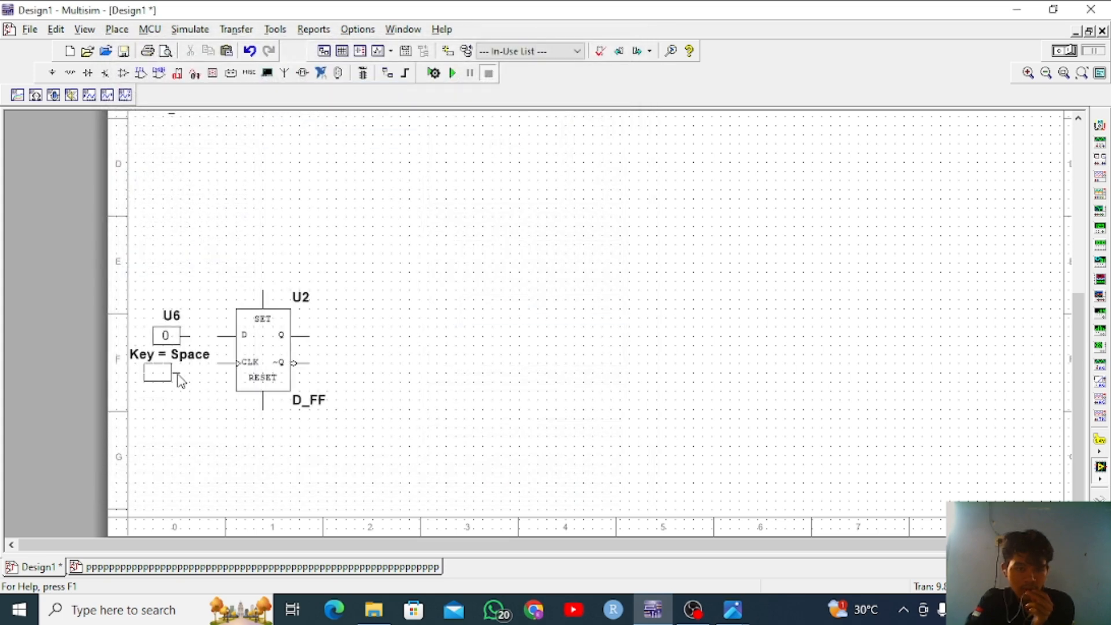
pyautogui.click(184, 386)
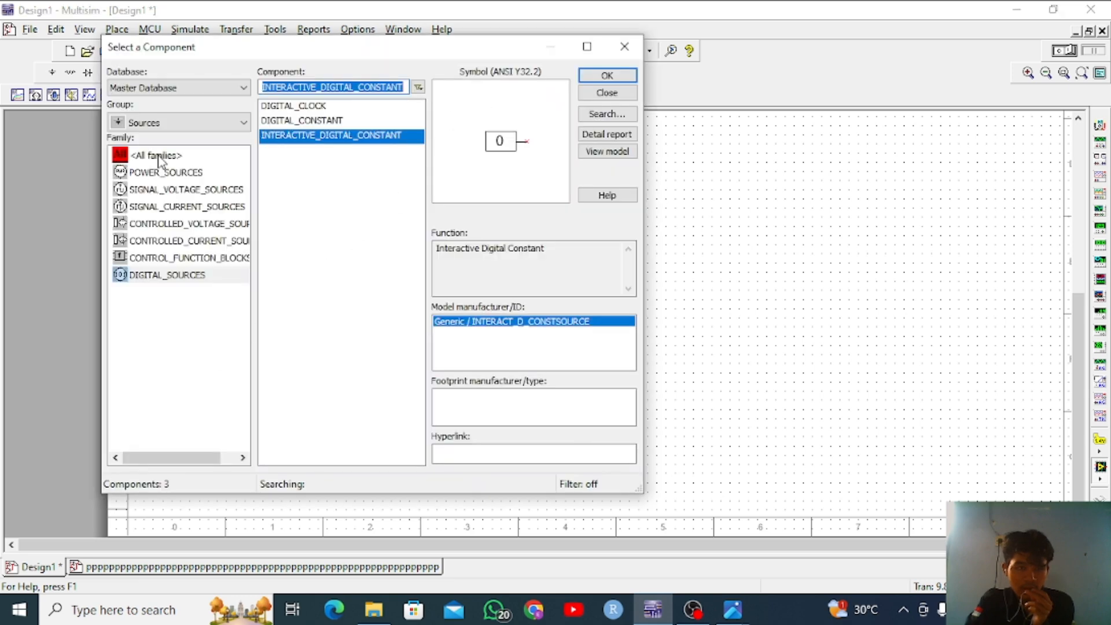
# Place a PROBE_DIG_RED indicator beside the flip-flop's Q output and finish adding components
pyautogui.click(165, 123)
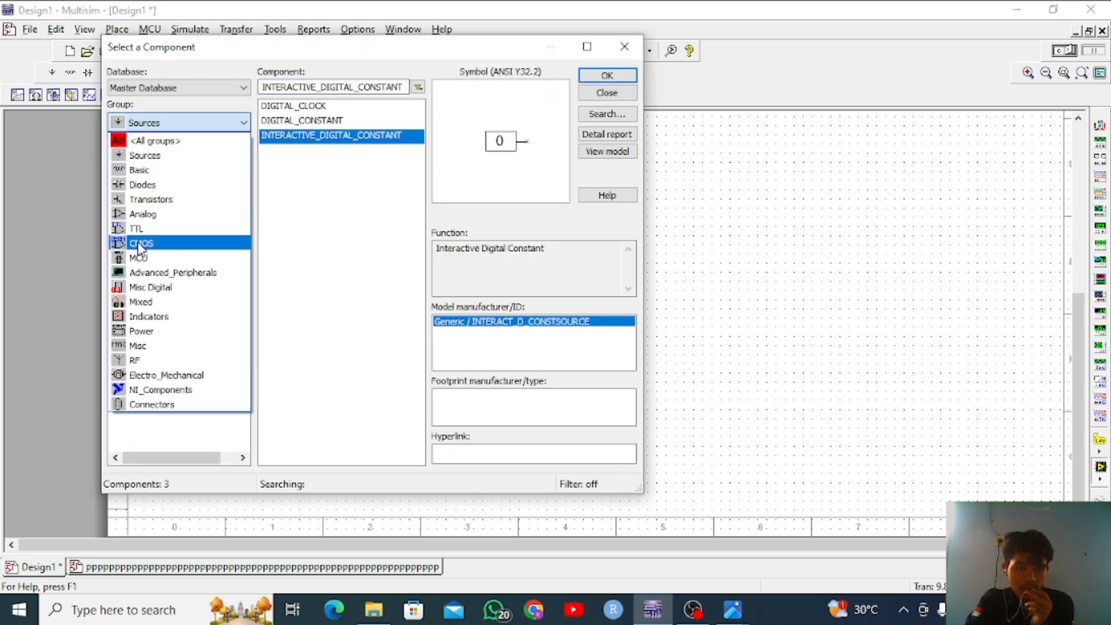
pyautogui.click(148, 316)
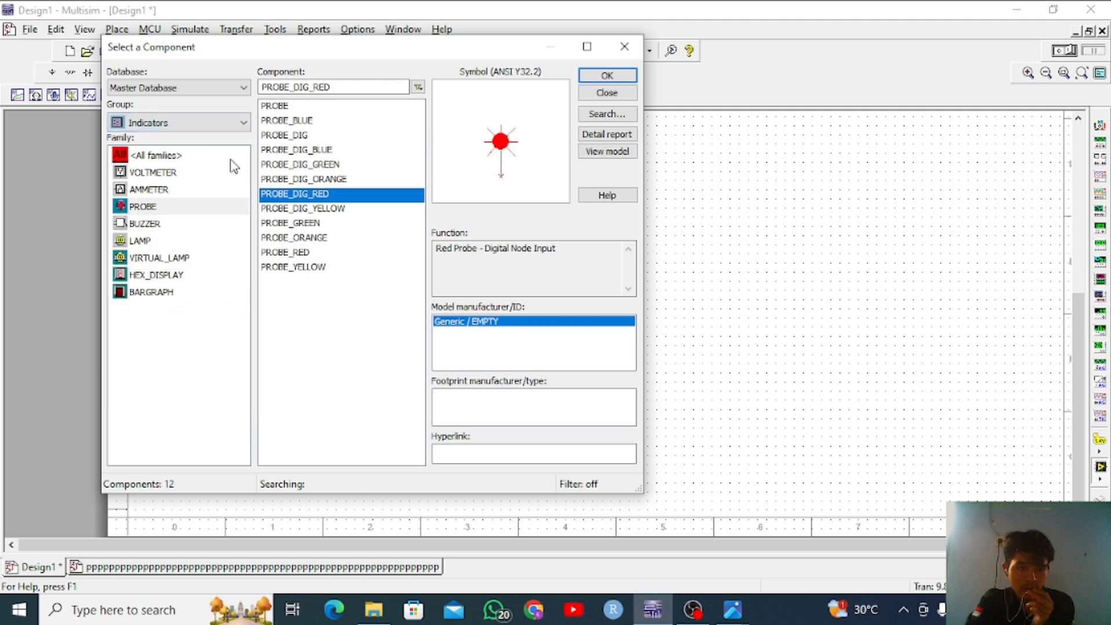
pyautogui.click(597, 81)
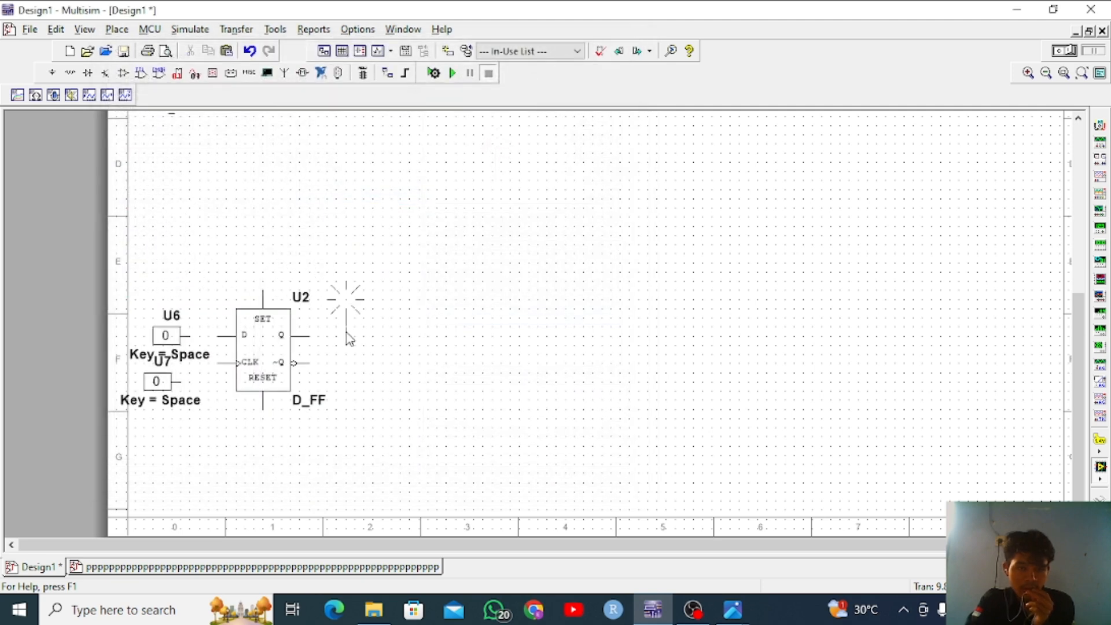
pyautogui.click(347, 334)
pyautogui.click(628, 44)
# Wire the probe to the flip-flop's Q output, constant U6 to D and constant U7 to CLK
pyautogui.click(345, 337)
pyautogui.click(291, 335)
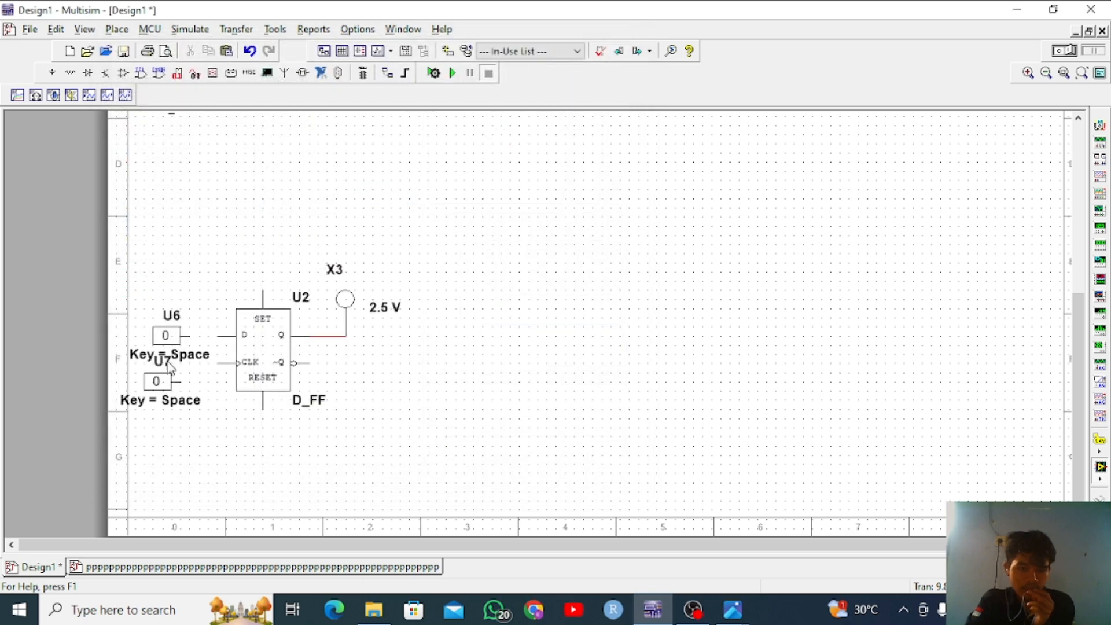
pyautogui.click(221, 336)
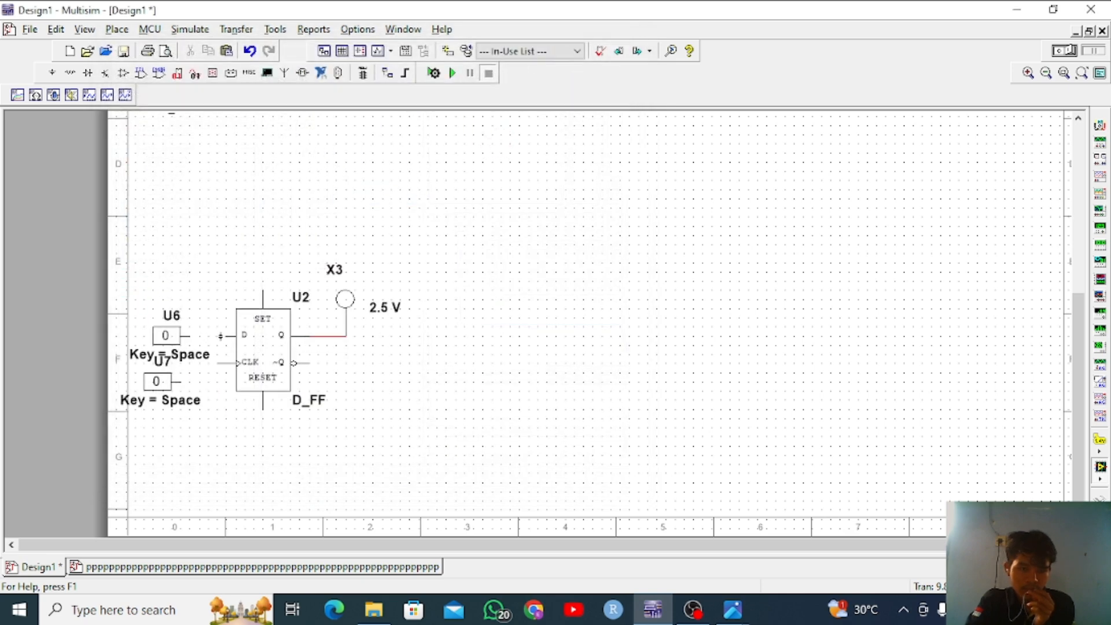
pyautogui.click(190, 338)
pyautogui.click(218, 363)
pyautogui.click(172, 379)
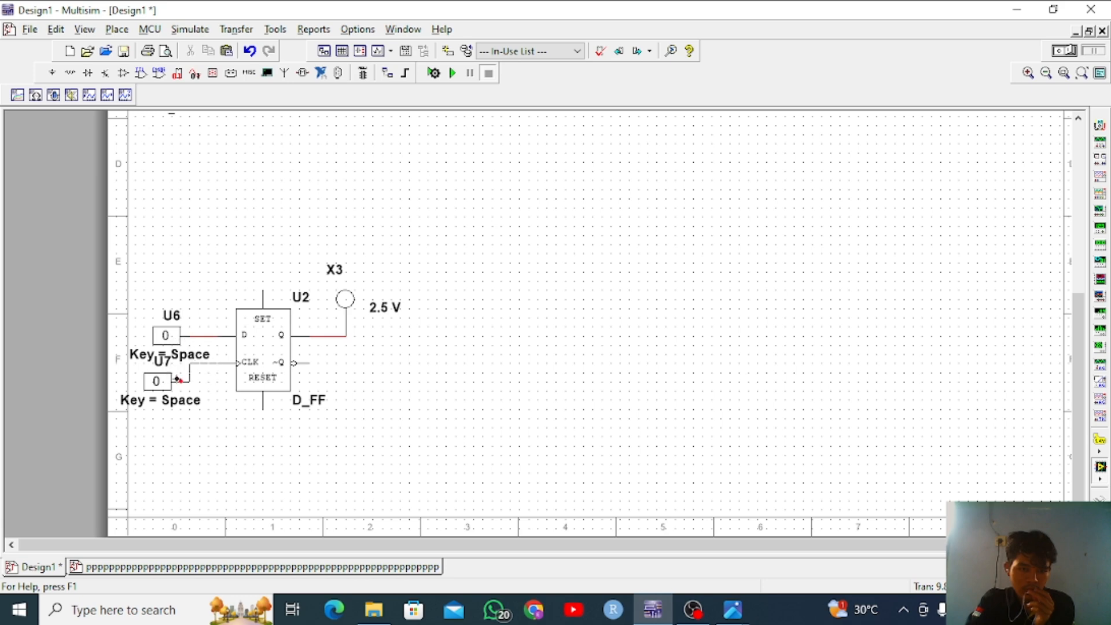
# Simulate the D flip-flop, clocking it through U7 with D set to 1 and to 0, and stop the run
pyautogui.click(452, 73)
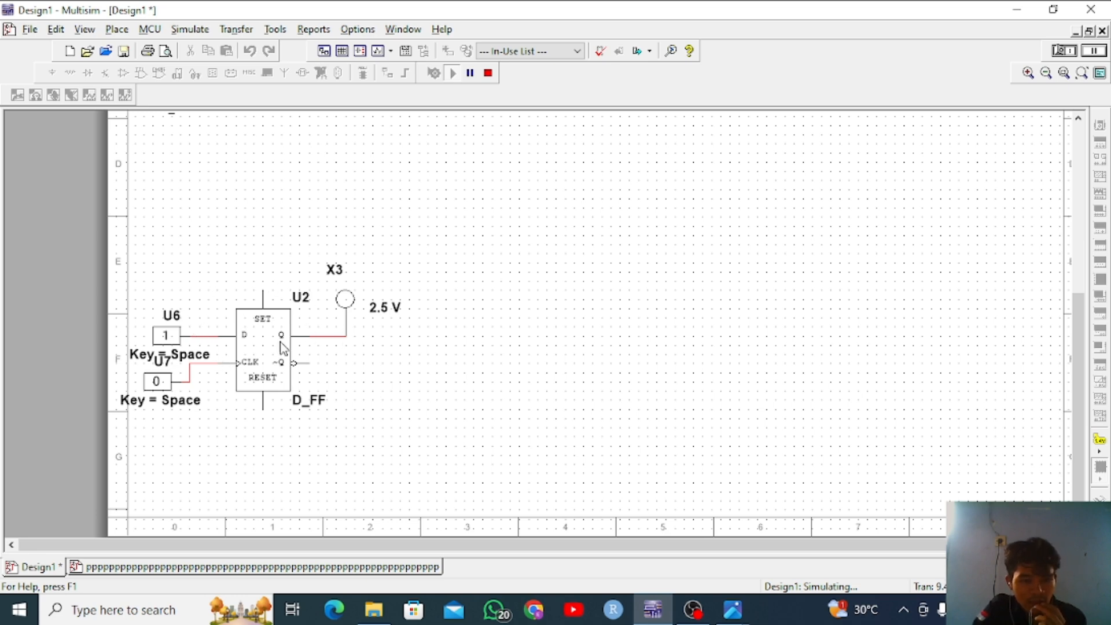
pyautogui.click(157, 382)
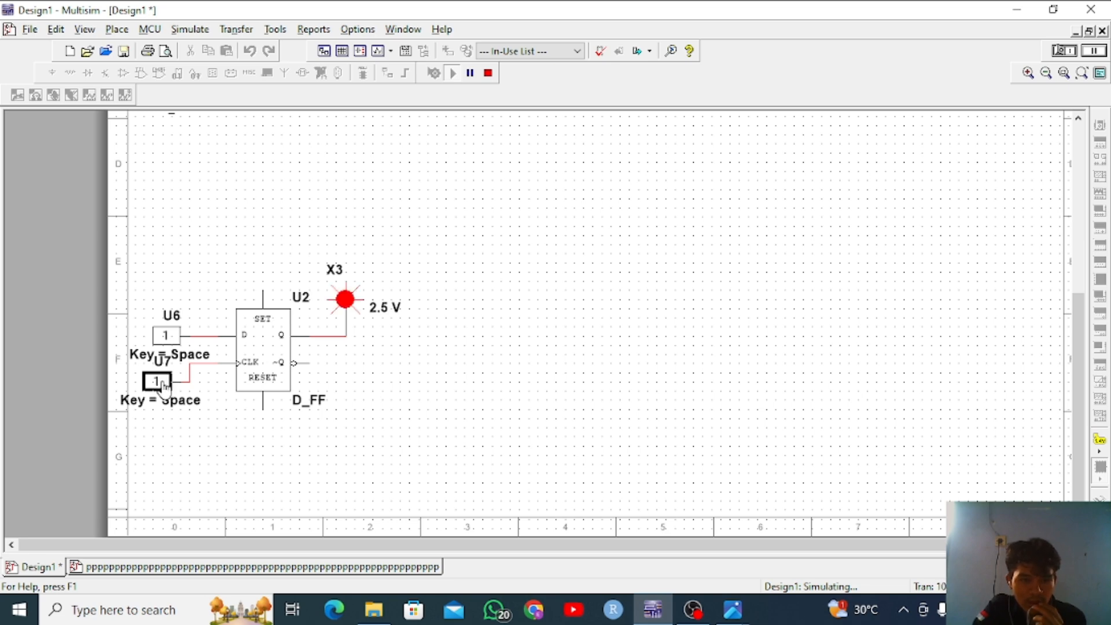
pyautogui.click(170, 342)
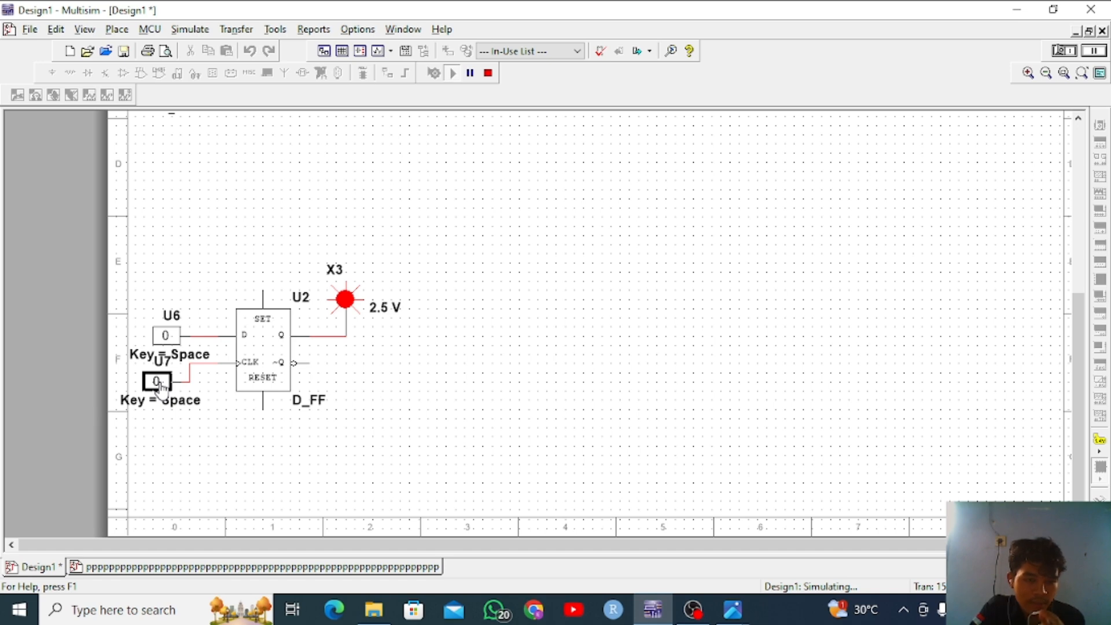
pyautogui.click(157, 382)
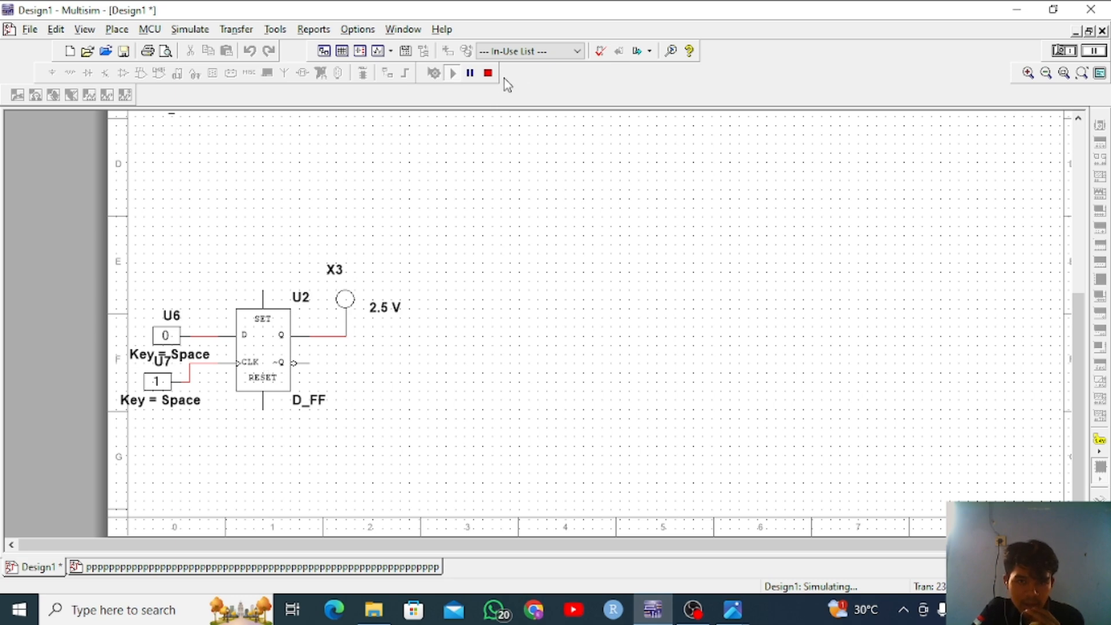
pyautogui.click(488, 77)
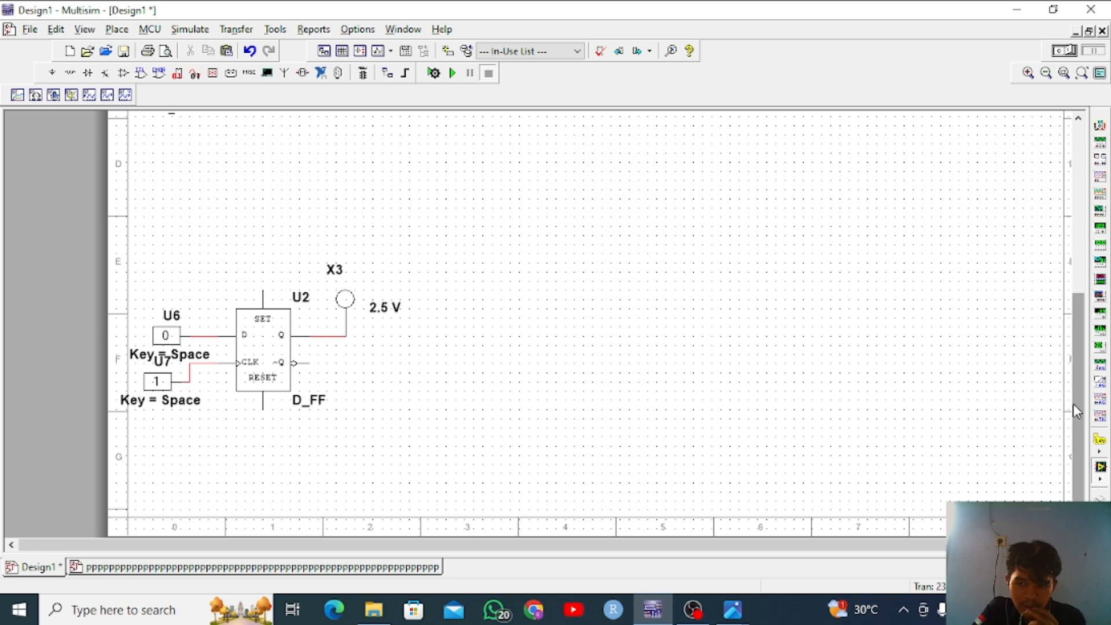
# Delete the digital constant U6 that feeds the flip-flop's D input
pyautogui.moveTo(1074, 405); pyautogui.dragTo(1074, 239)
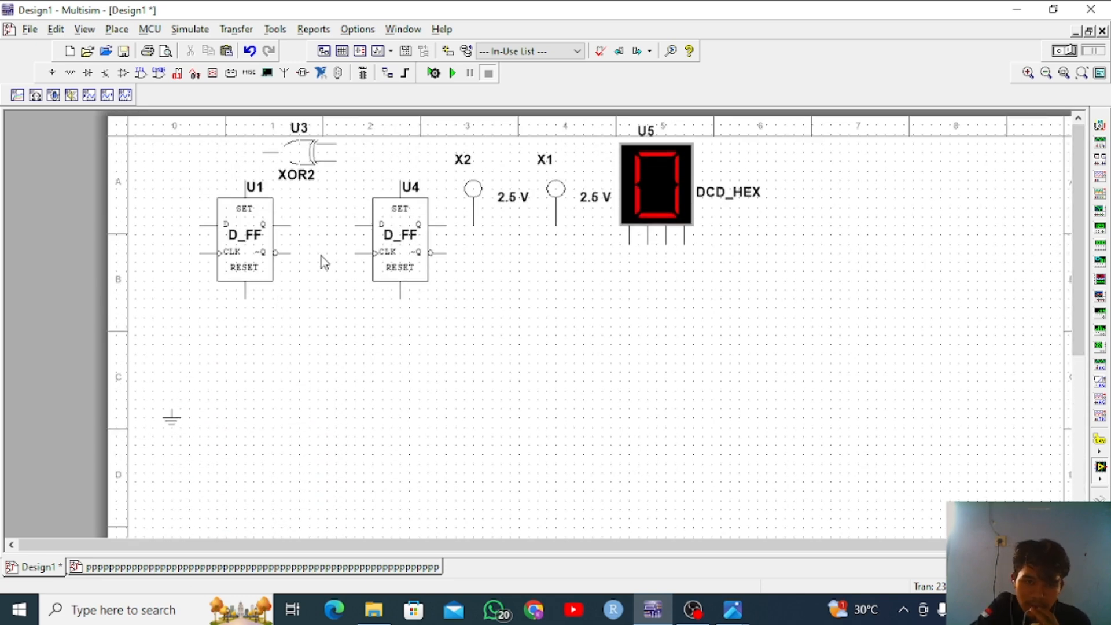
pyautogui.moveTo(1073, 272); pyautogui.dragTo(1074, 434)
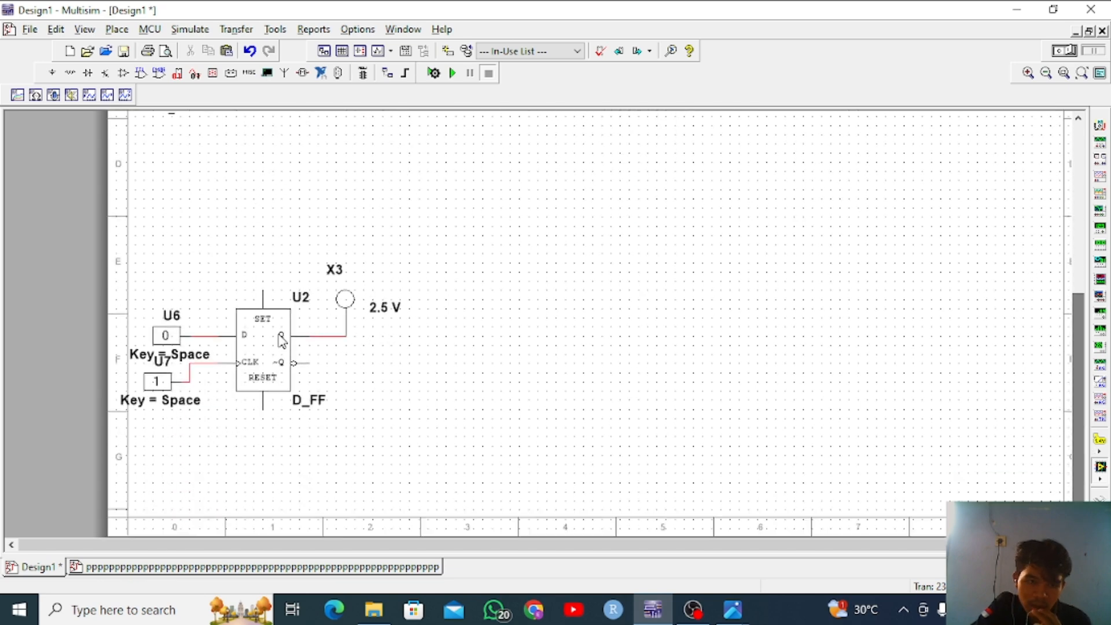
pyautogui.click(188, 350)
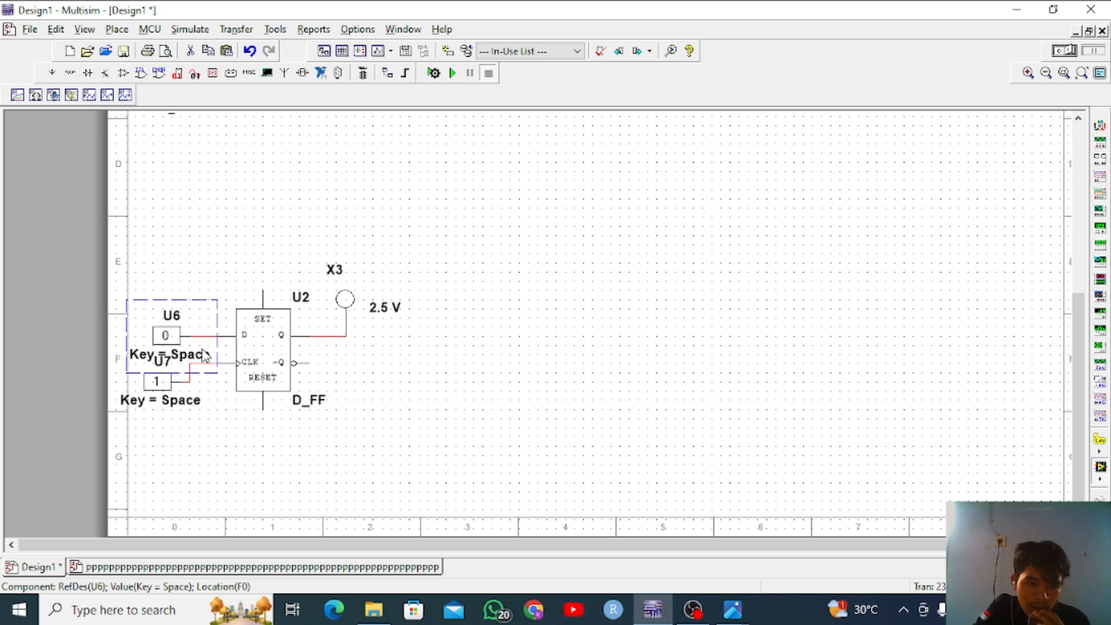
pyautogui.rightClick(203, 355)
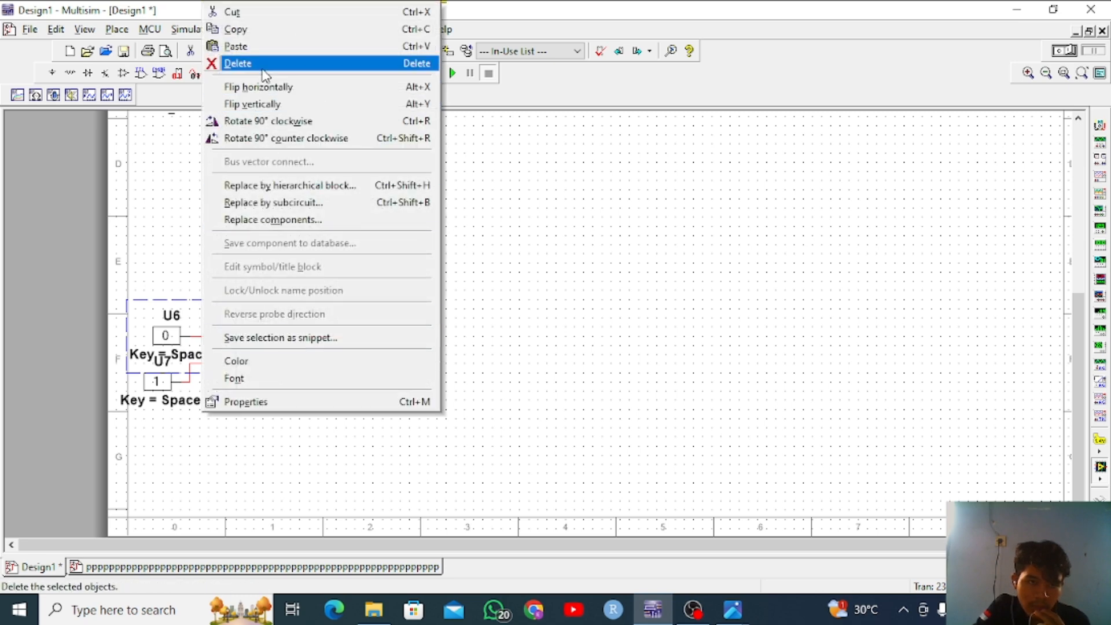
pyautogui.click(238, 63)
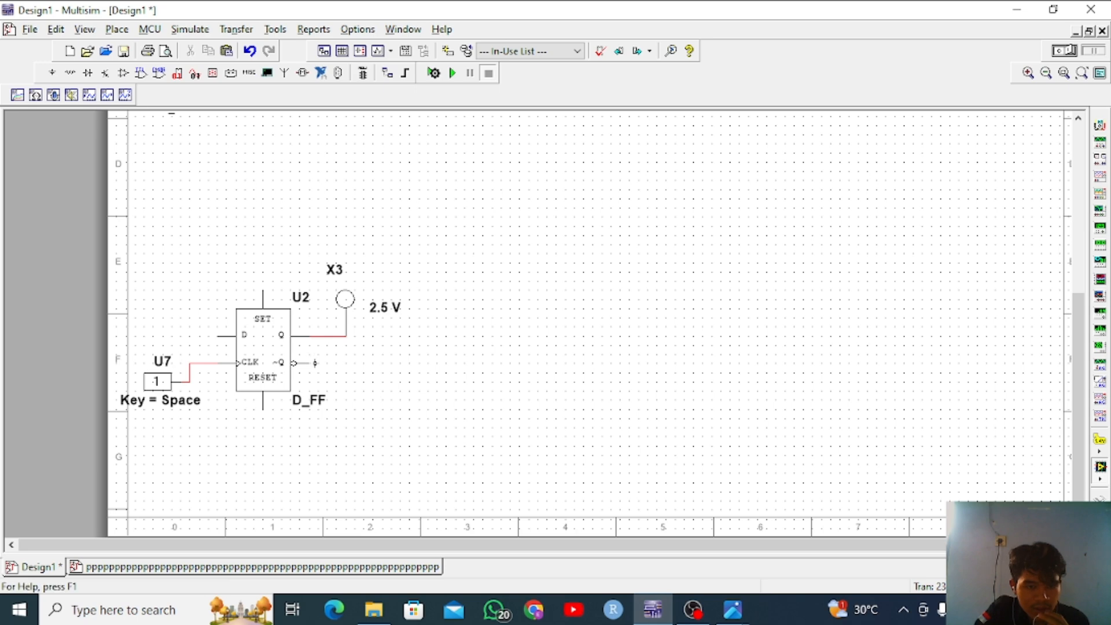
# Wire the flip-flop's inverted Q output back to its D input, routing the wire above the component
pyautogui.click(310, 363)
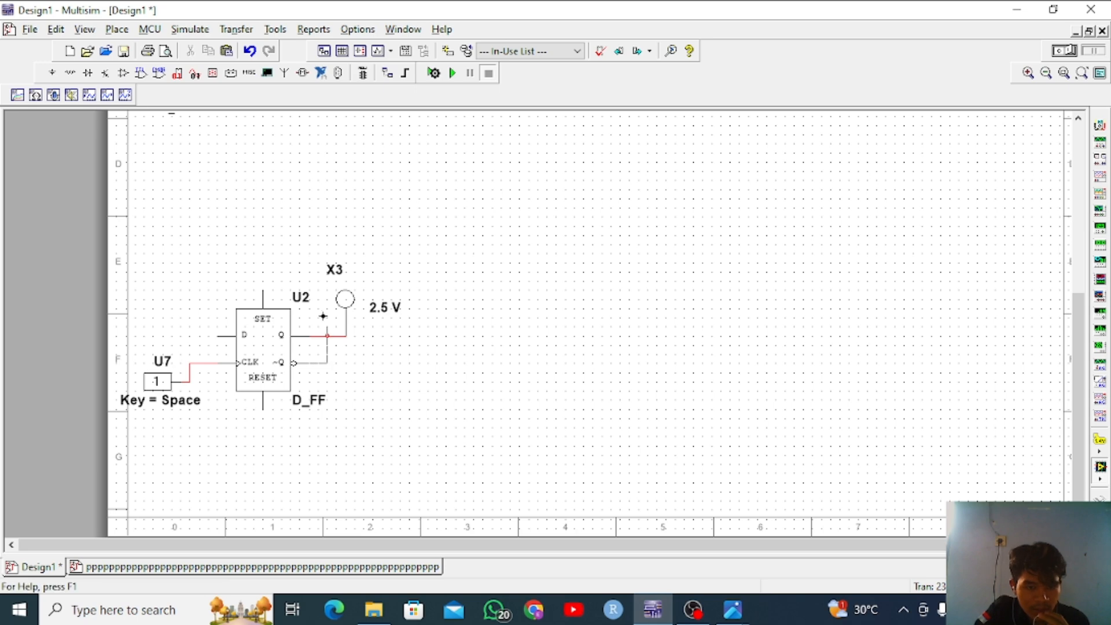
pyautogui.click(199, 283)
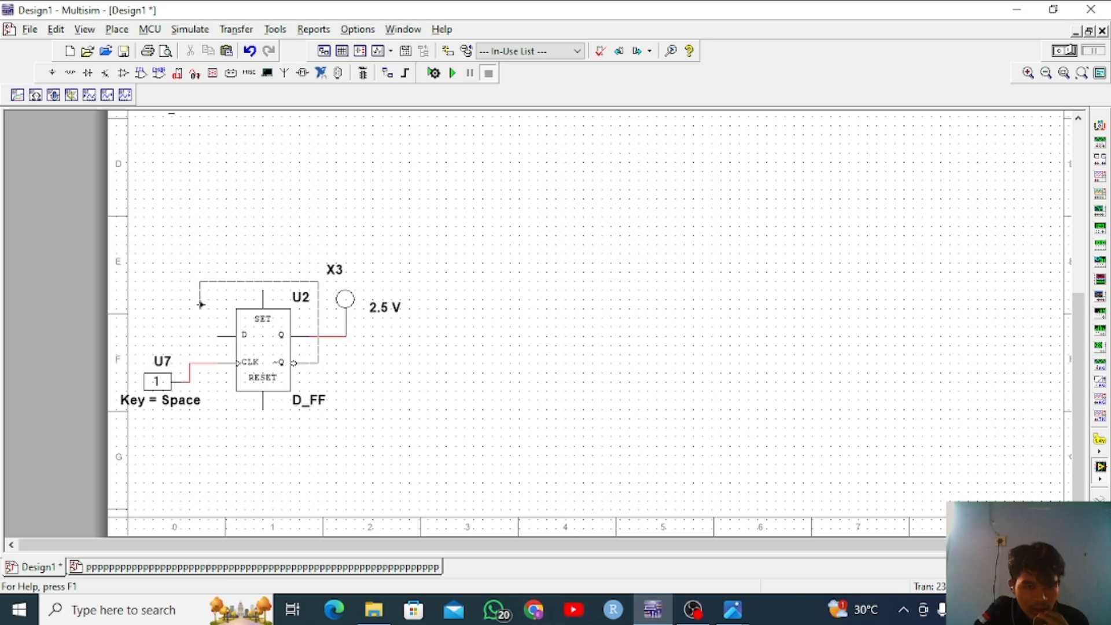
pyautogui.click(215, 335)
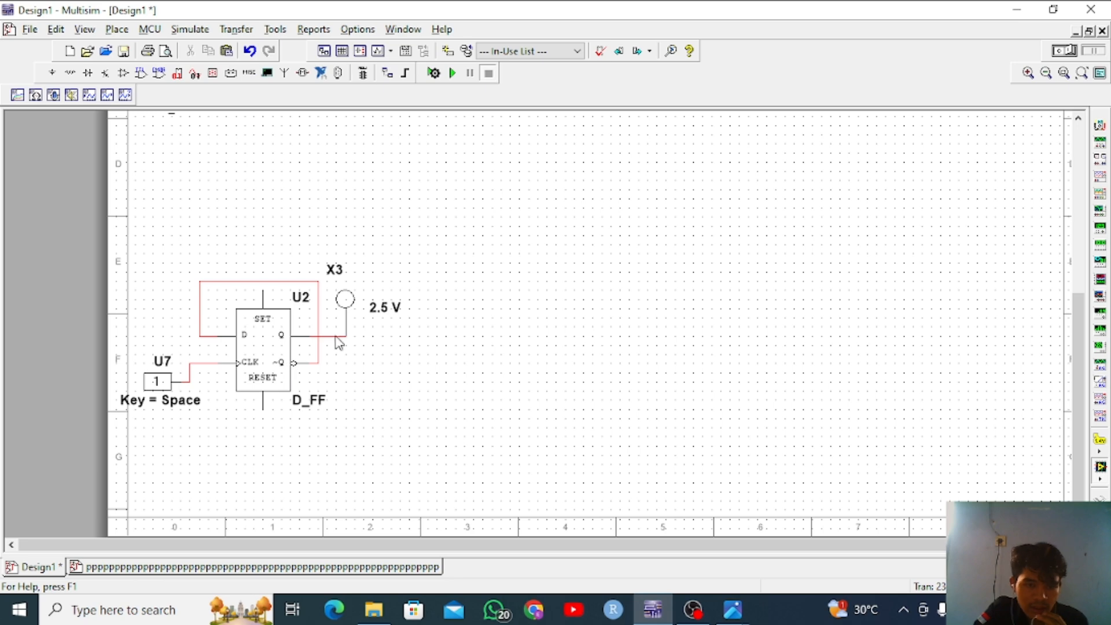
# Run the simulation and toggle the clock constant U7 repeatedly to check how the probe on Q responds
pyautogui.click(452, 72)
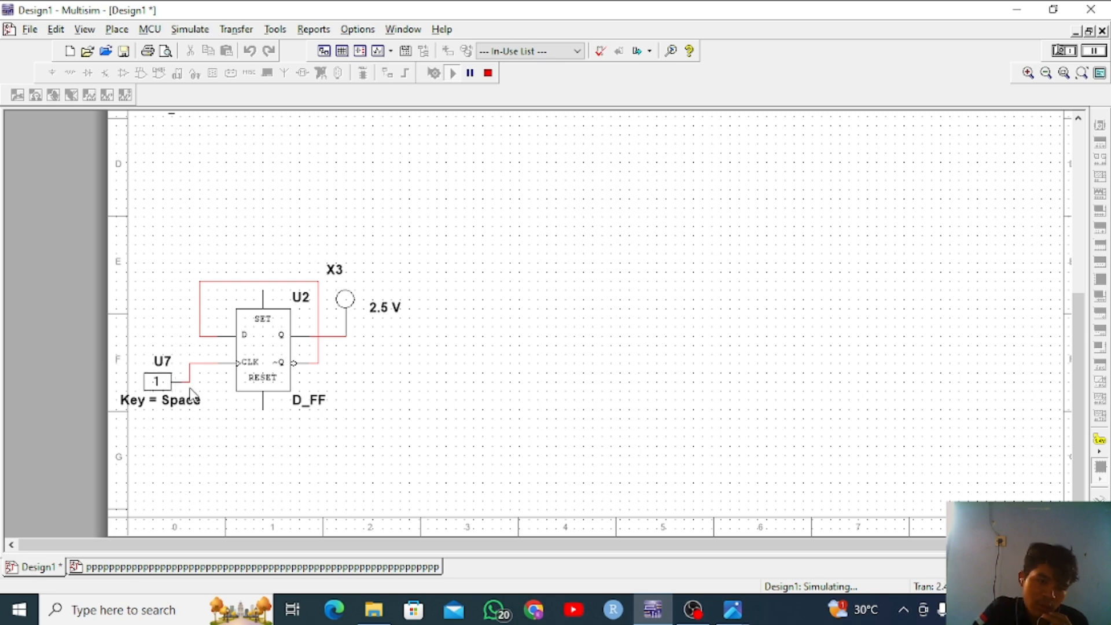
pyautogui.click(156, 381)
pyautogui.click(156, 381)
pyautogui.click(157, 382)
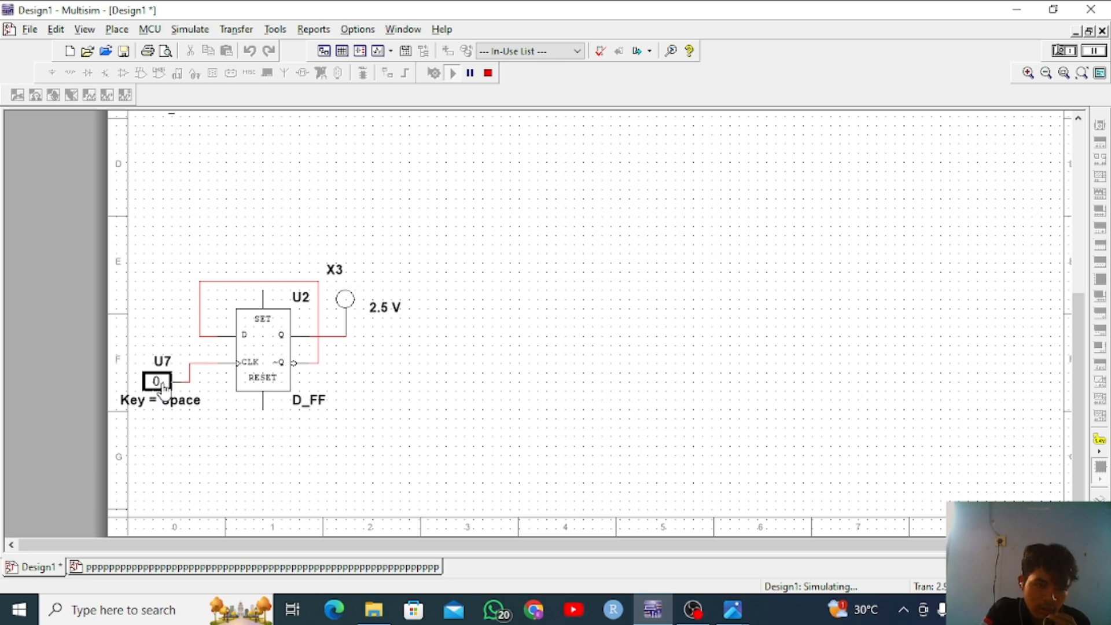
pyautogui.click(162, 386)
pyautogui.click(163, 386)
pyautogui.click(163, 386)
pyautogui.click(163, 386)
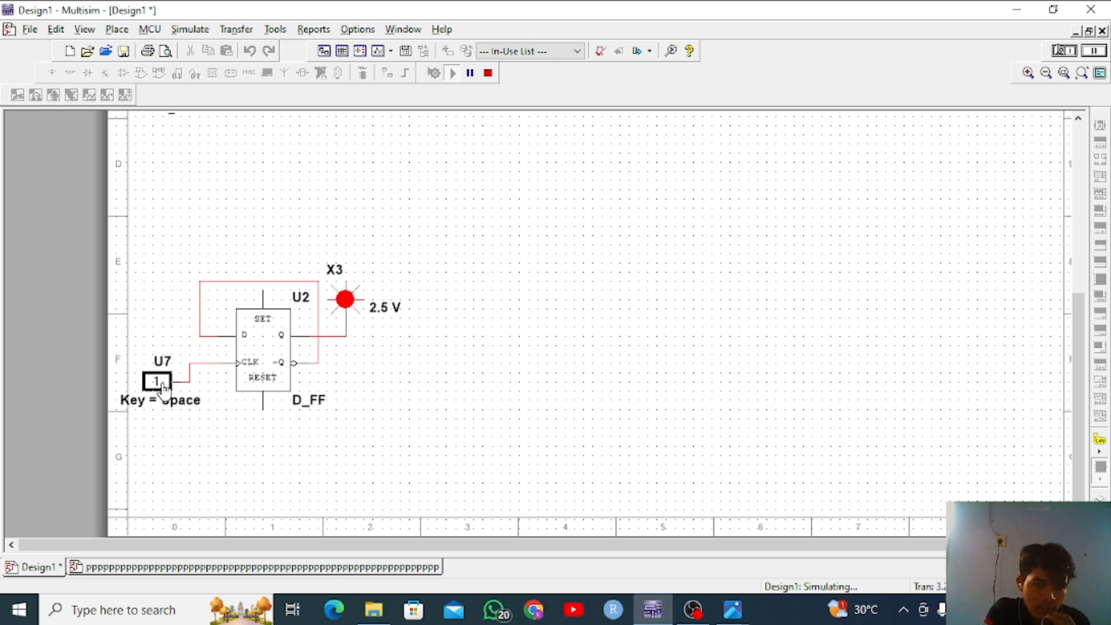
pyautogui.click(162, 385)
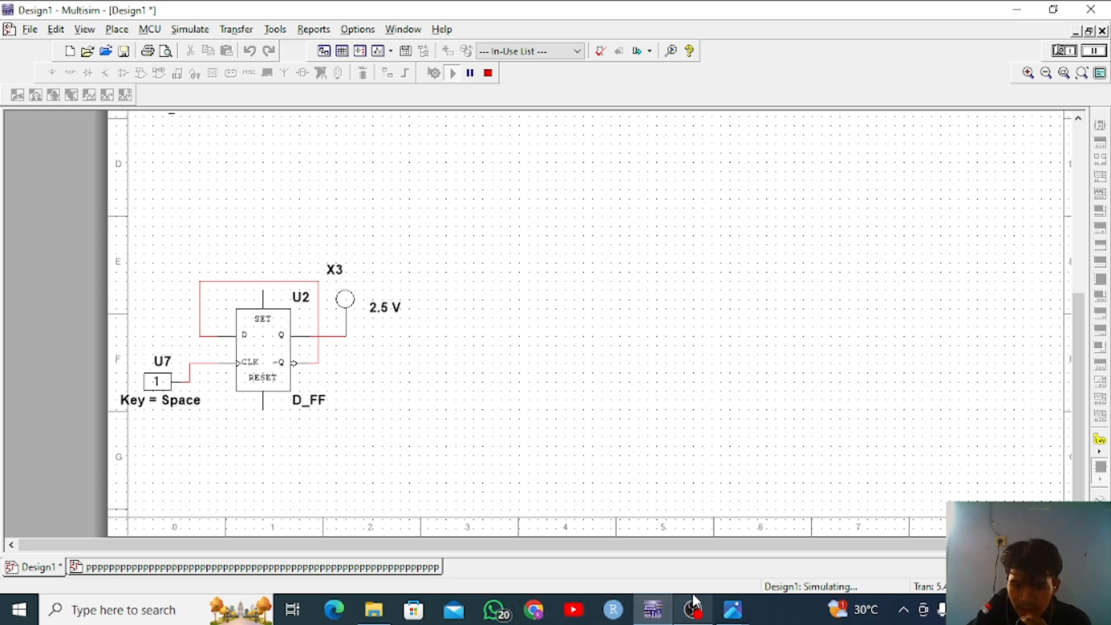
# Examine the timing diagram in dff.jpg and the XOR truth and state tables in dff1.jpg, and return to the Multisim schematic
pyautogui.moveTo(732, 609)
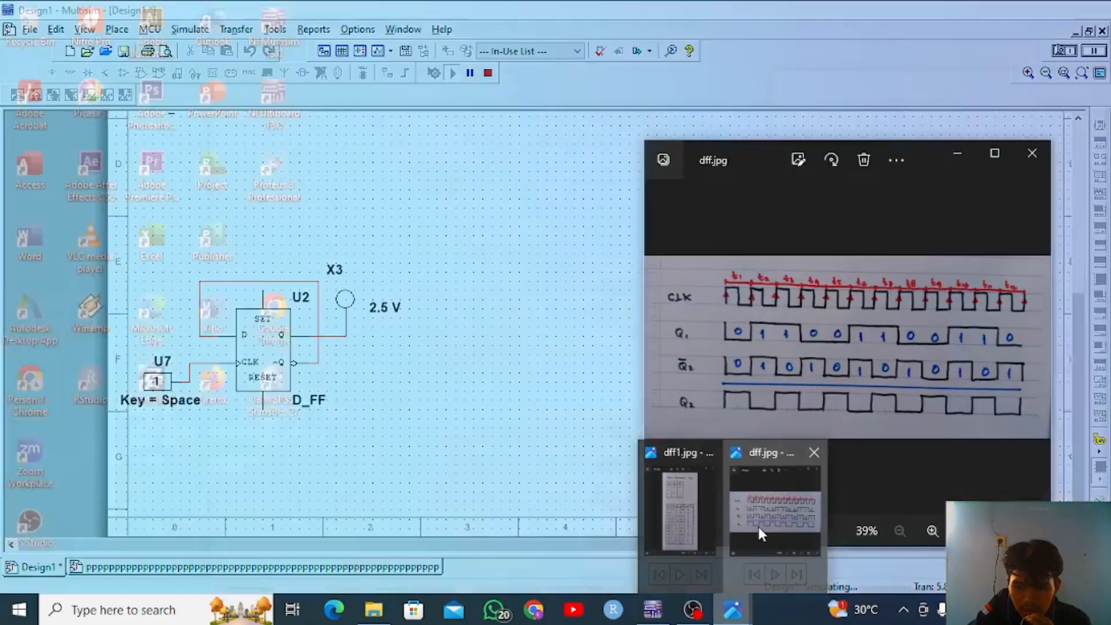
pyautogui.click(758, 527)
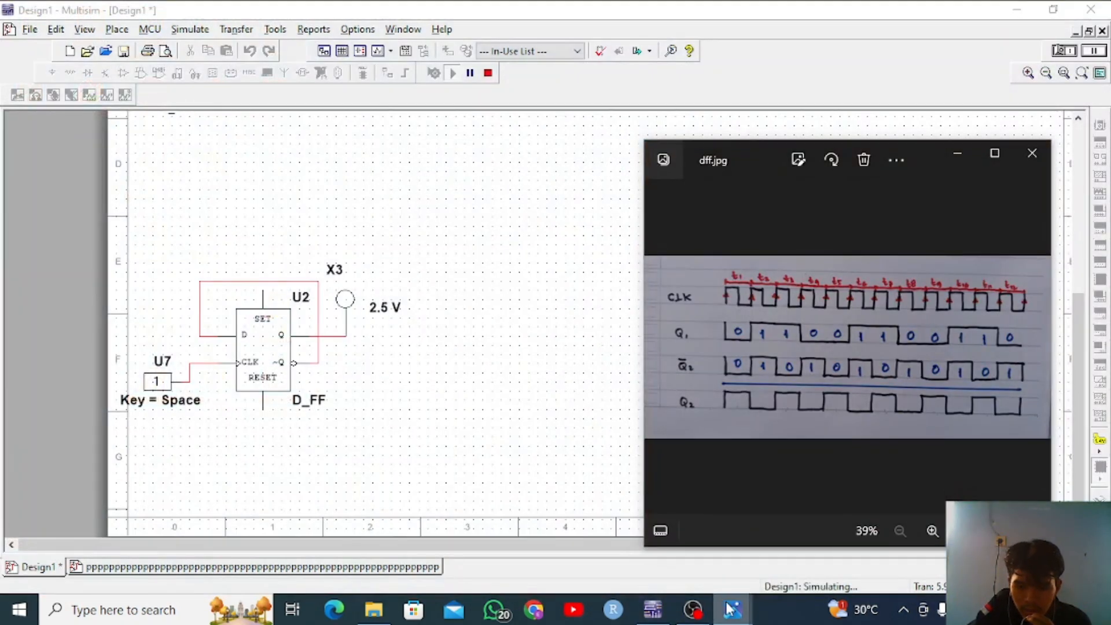
pyautogui.click(679, 535)
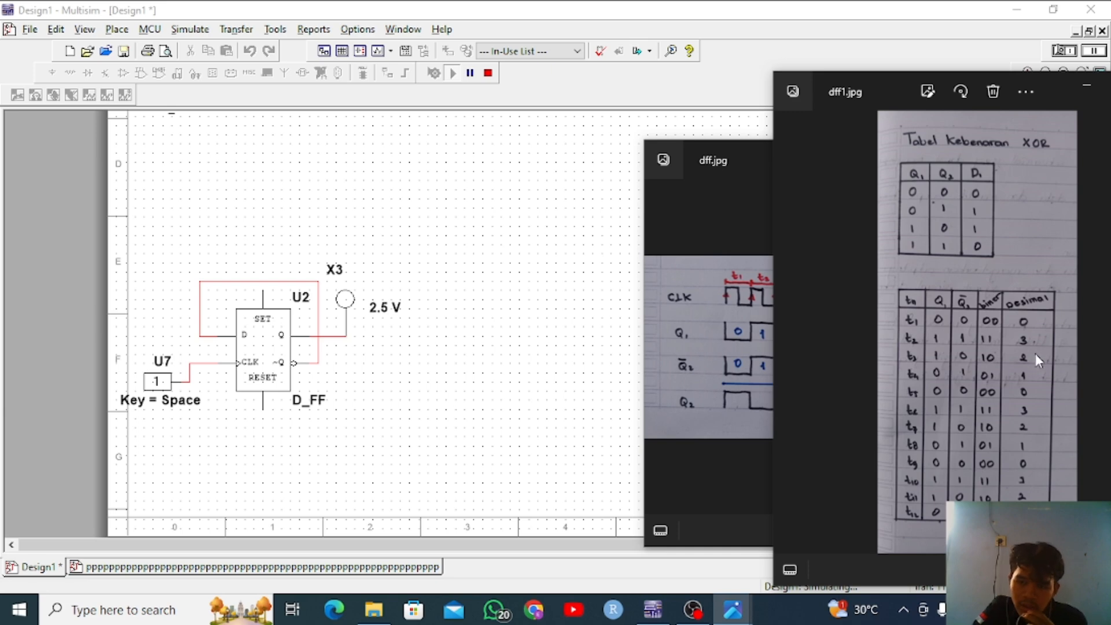
pyautogui.click(619, 320)
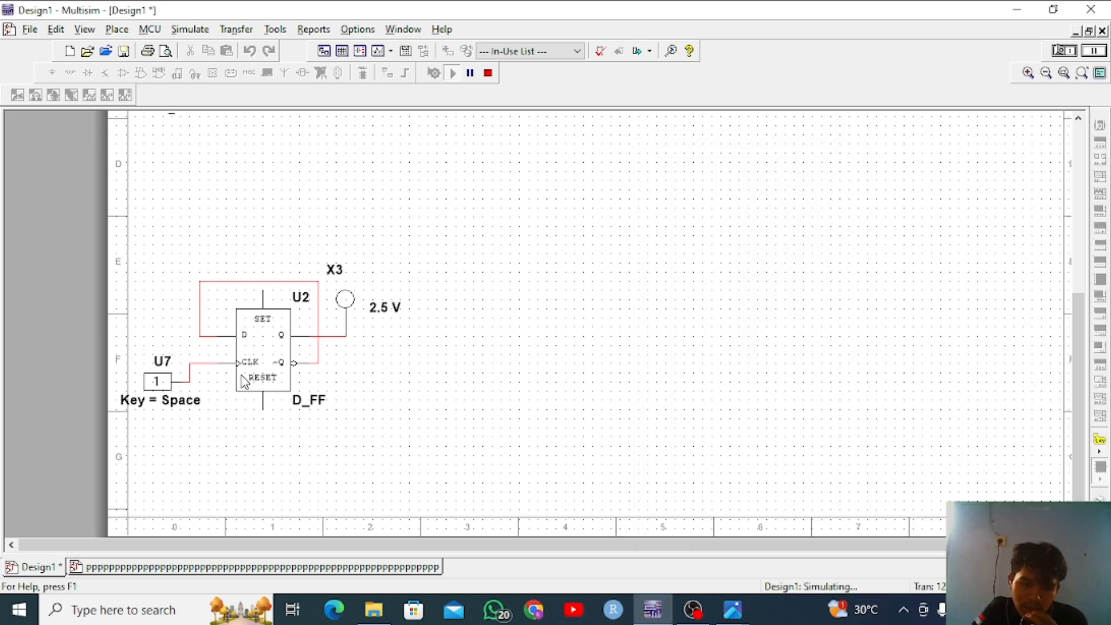
# Stop the simulation and place an interactive digital constant from the digital sources beside flip-flop U1's CLK input in the upper circuit
pyautogui.moveTo(1075, 421); pyautogui.dragTo(1075, 253)
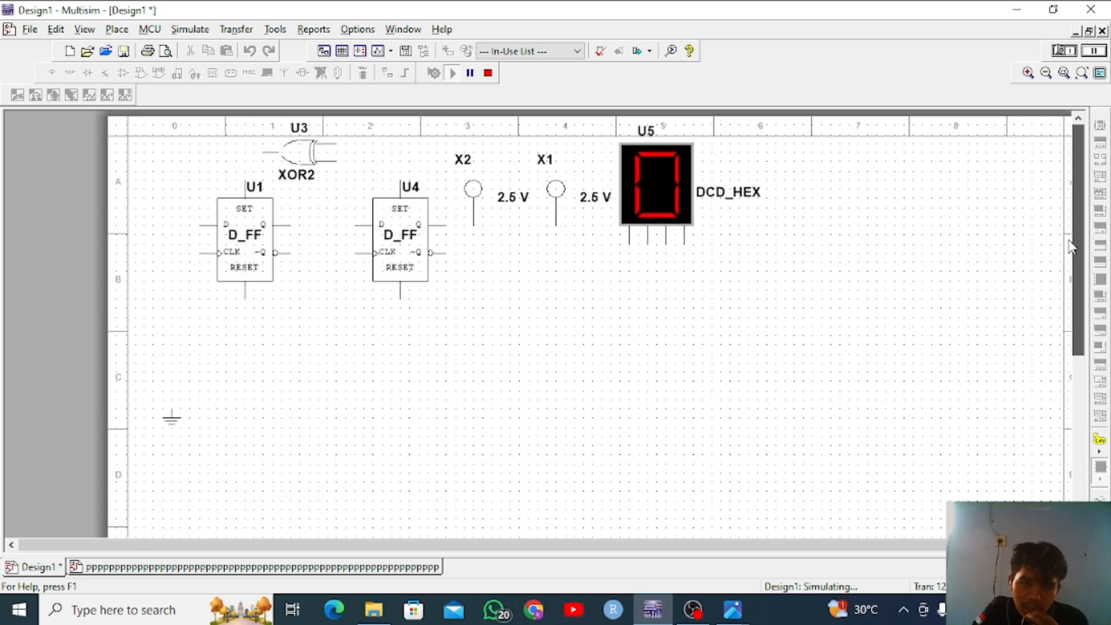
pyautogui.click(311, 156)
pyautogui.moveTo(311, 155); pyautogui.dragTo(302, 155)
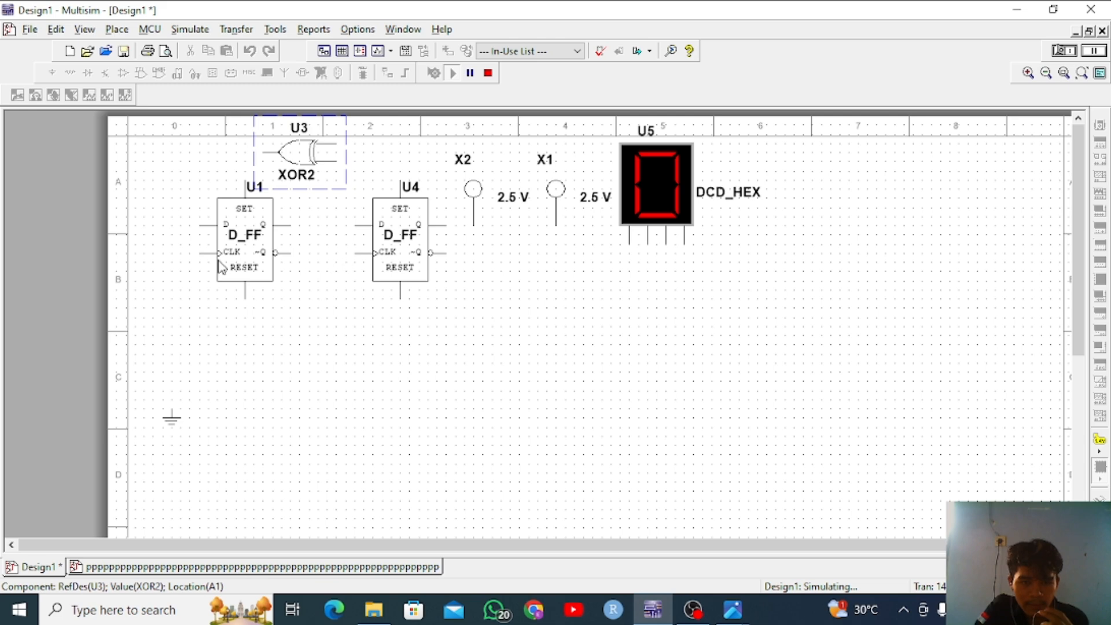
pyautogui.click(488, 73)
pyautogui.click(58, 72)
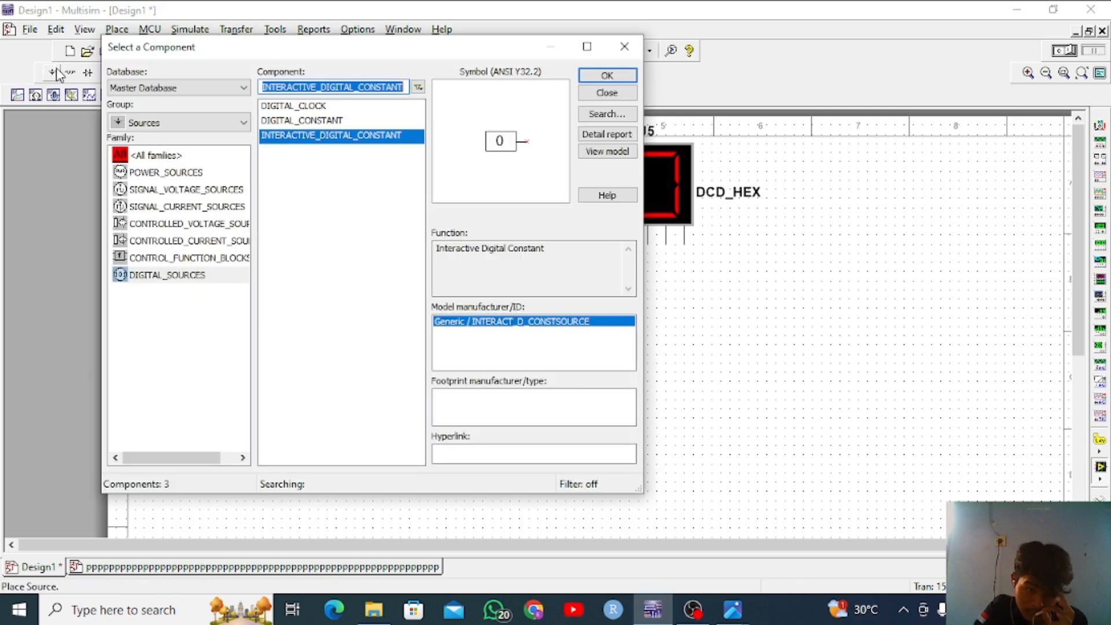
pyautogui.click(608, 75)
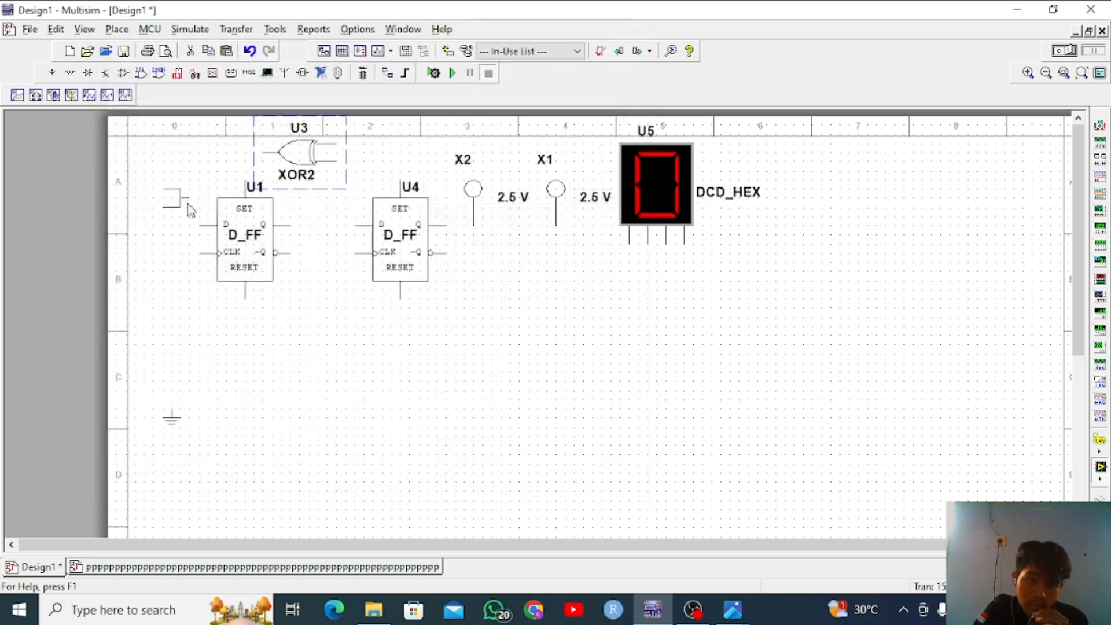
pyautogui.click(177, 233)
pyautogui.click(180, 254)
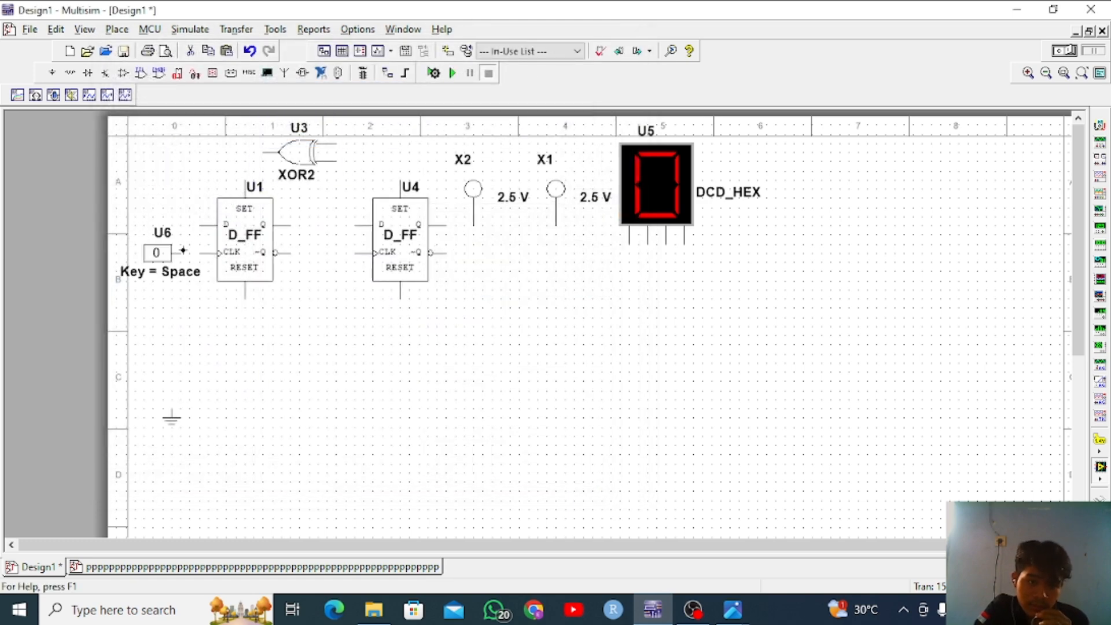
pyautogui.click(625, 47)
# Wire the digital constant U6 to U1's CLK input and shift U6 slightly to the left
pyautogui.click(197, 253)
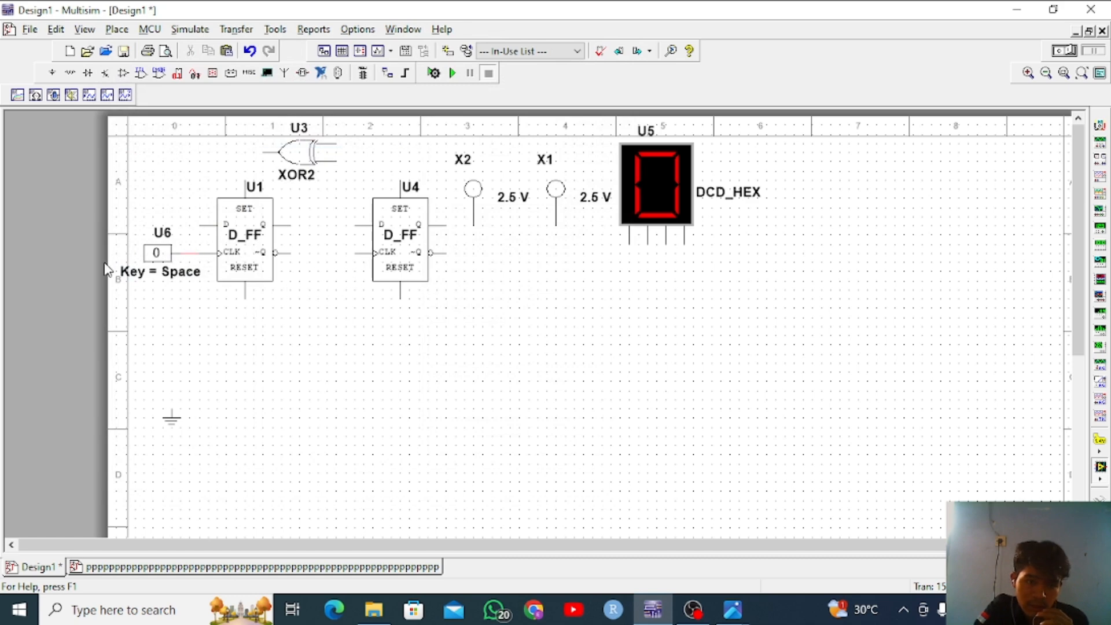
pyautogui.click(178, 271)
pyautogui.press('Left')
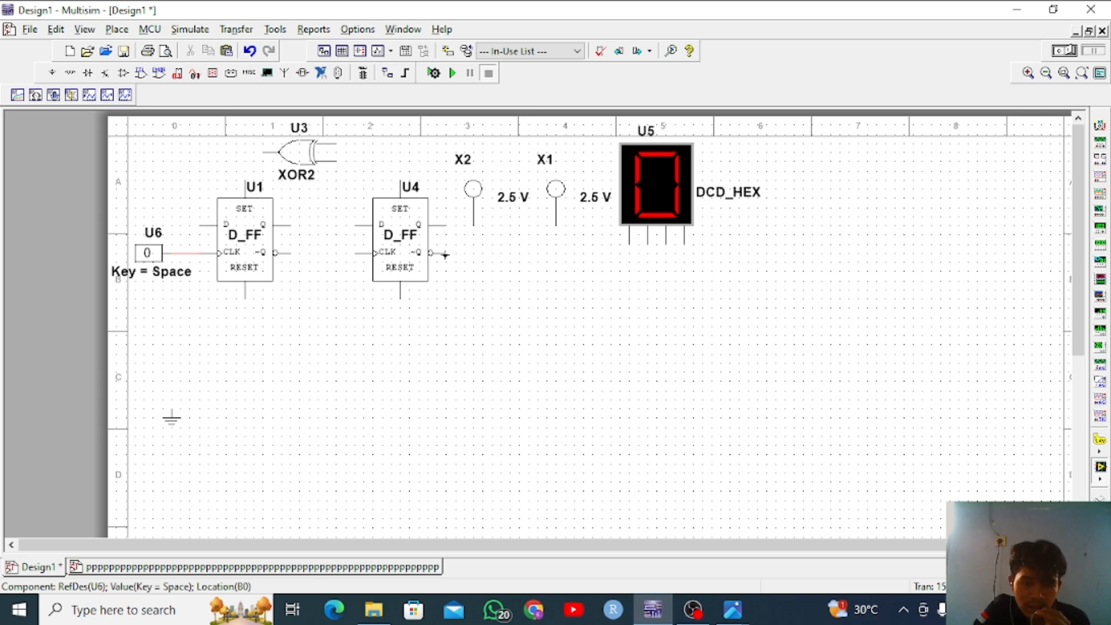
# Move probe X2 slightly right and wire U4's inverted Q output back to its D input, routing the wire above the flip-flop
pyautogui.click(443, 253)
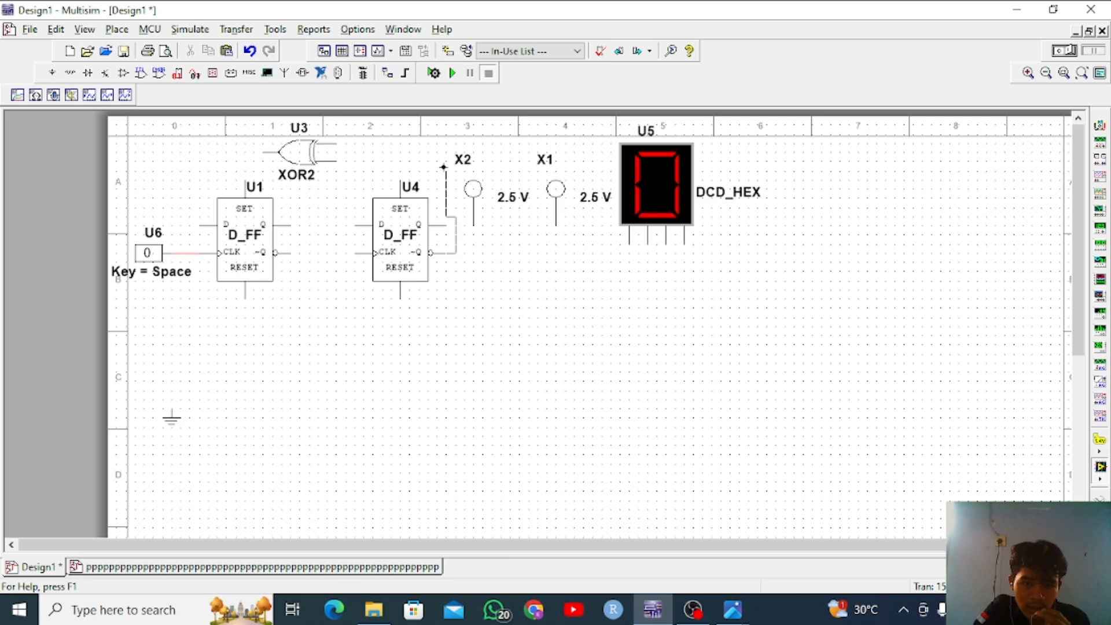
pyautogui.press('Escape')
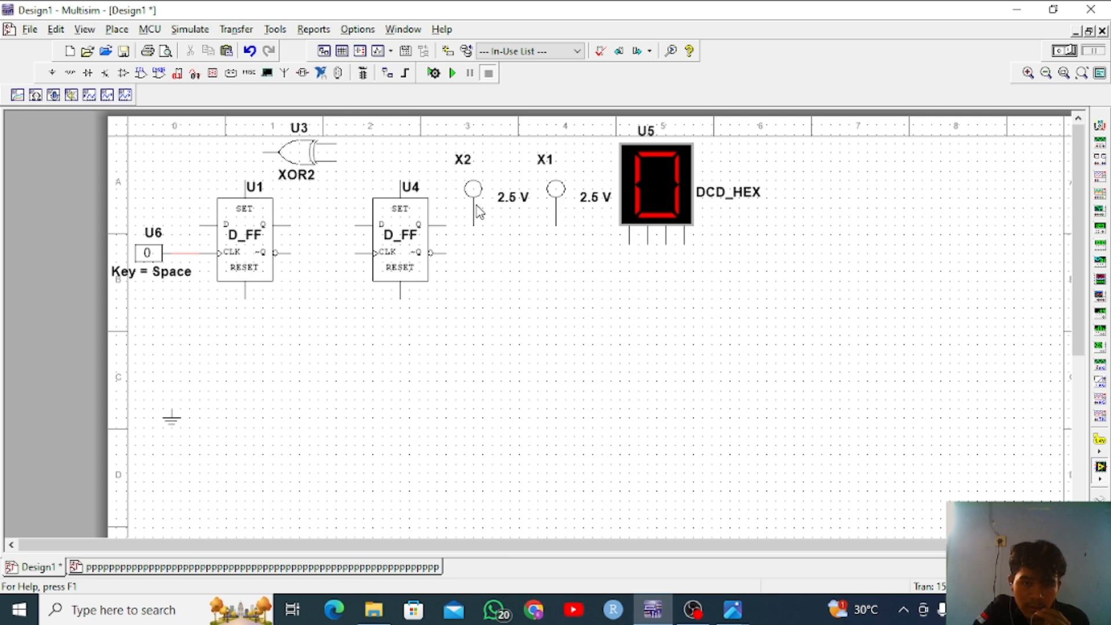
pyautogui.moveTo(470, 213); pyautogui.dragTo(493, 215)
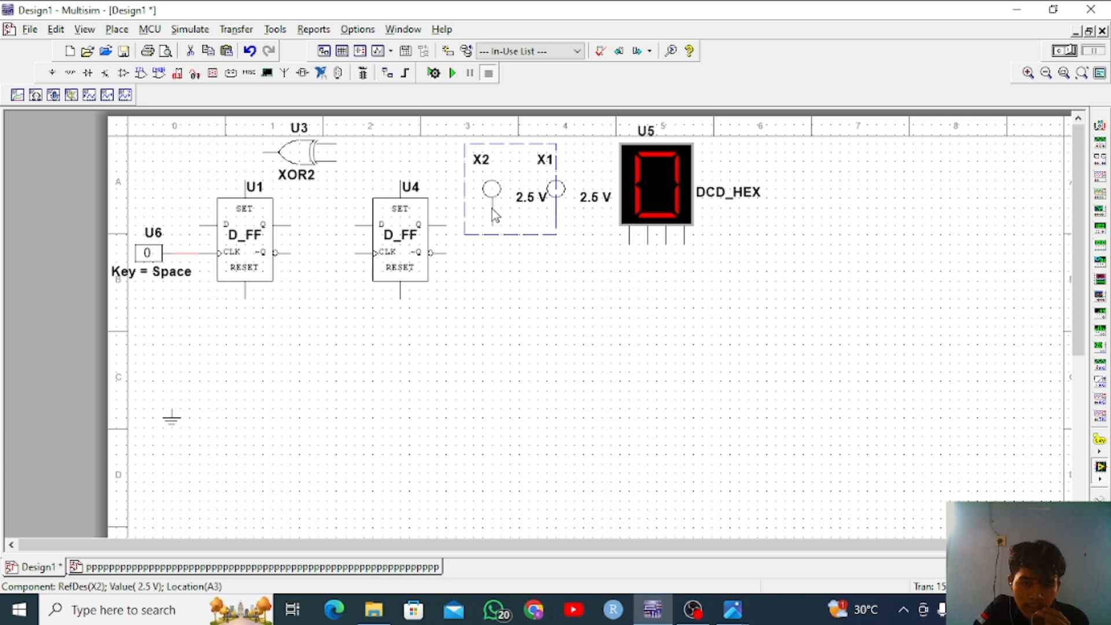
pyautogui.click(445, 253)
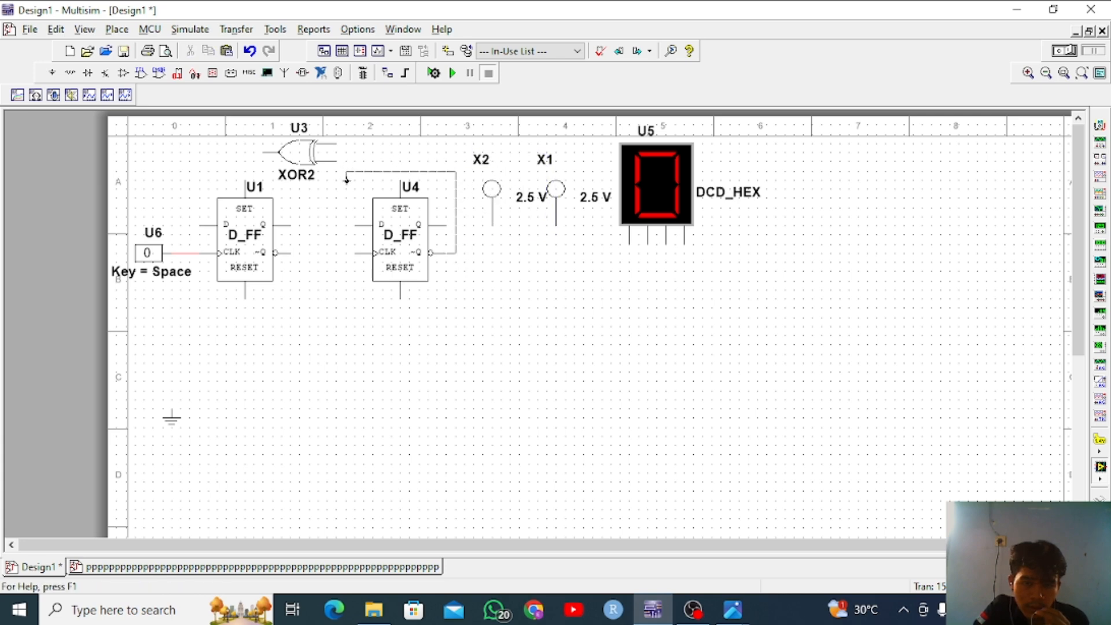
pyautogui.click(355, 225)
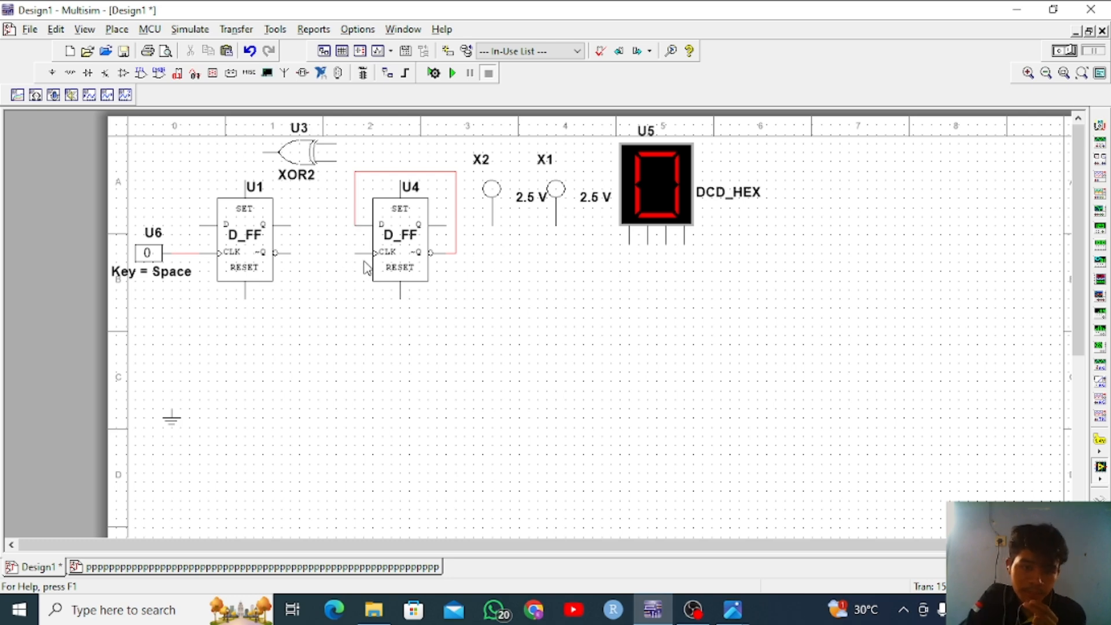
# Try wiring flip-flop U4's CLK input to the clock line from U6, and delete that wire
pyautogui.click(354, 253)
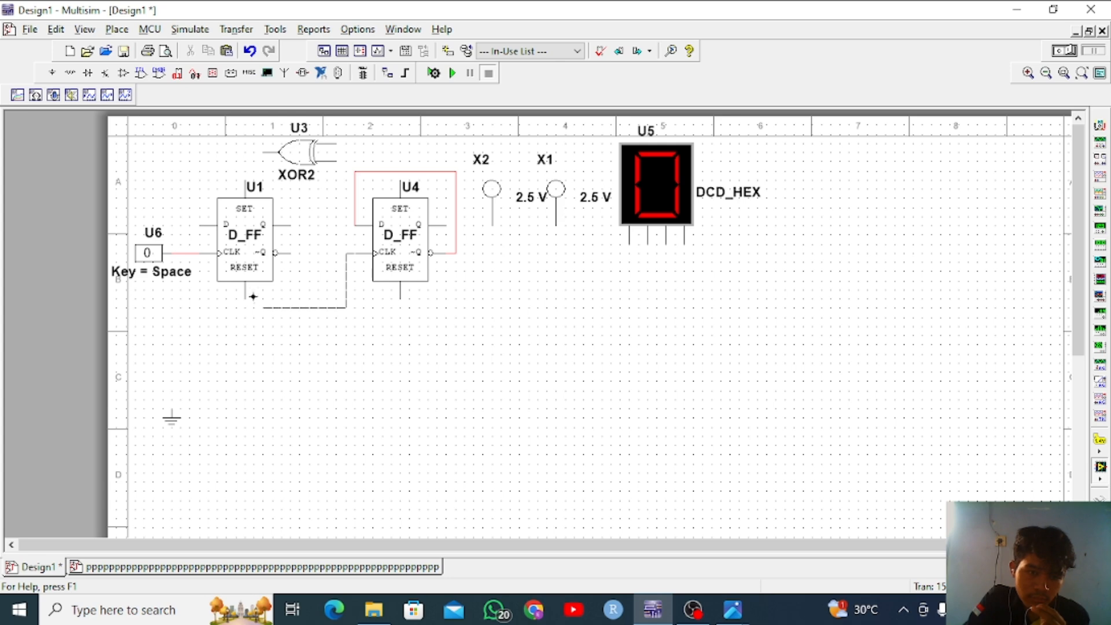
pyautogui.click(189, 253)
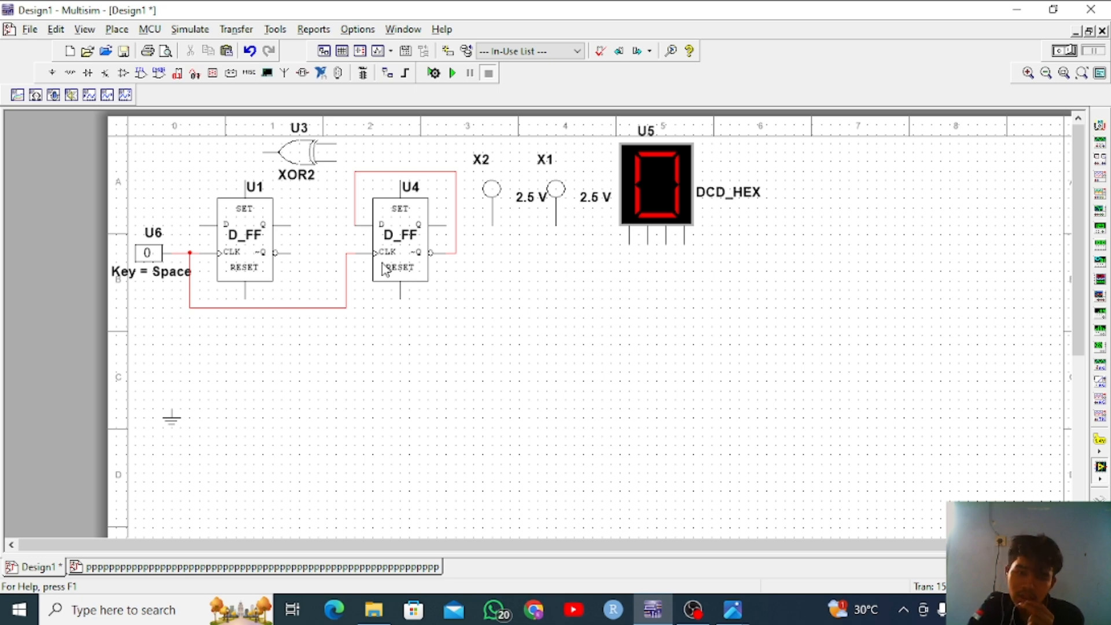
pyautogui.click(298, 311)
pyautogui.rightClick(297, 311)
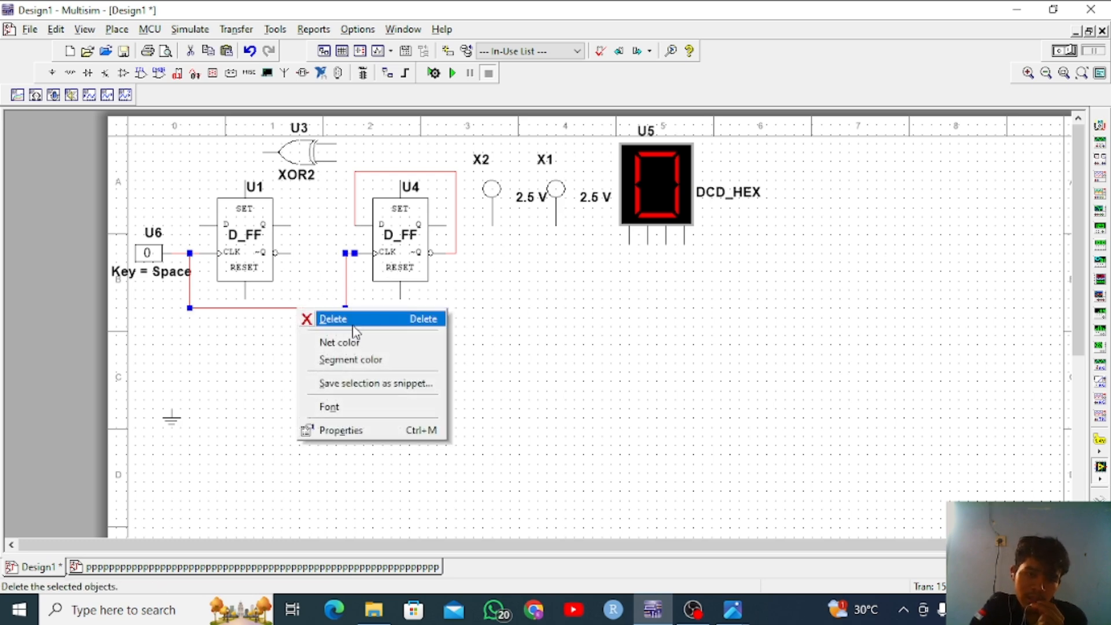
pyautogui.click(328, 317)
# Try driving U4's CLK input from U1's Q output, and delete the trial wire each time
pyautogui.click(361, 253)
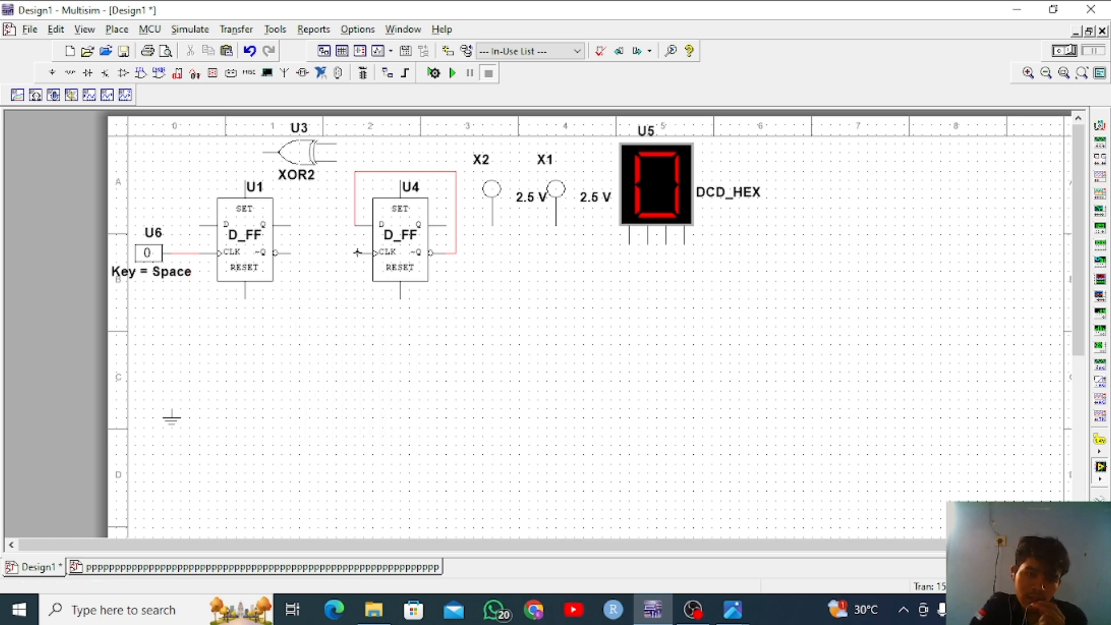
pyautogui.click(294, 224)
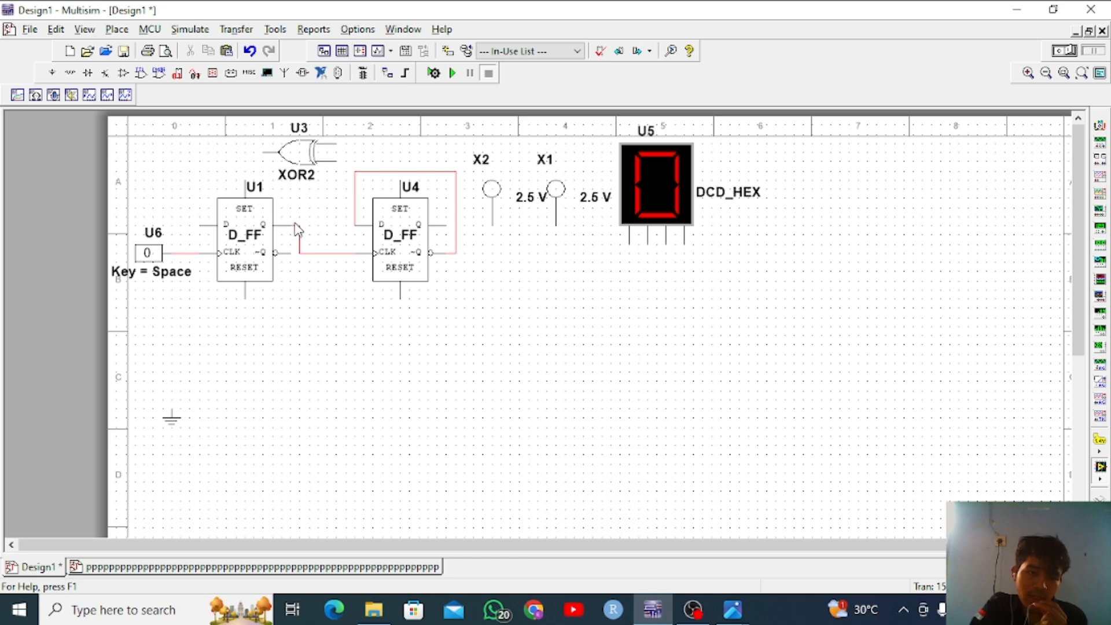
pyautogui.click(336, 254)
pyautogui.rightClick(337, 257)
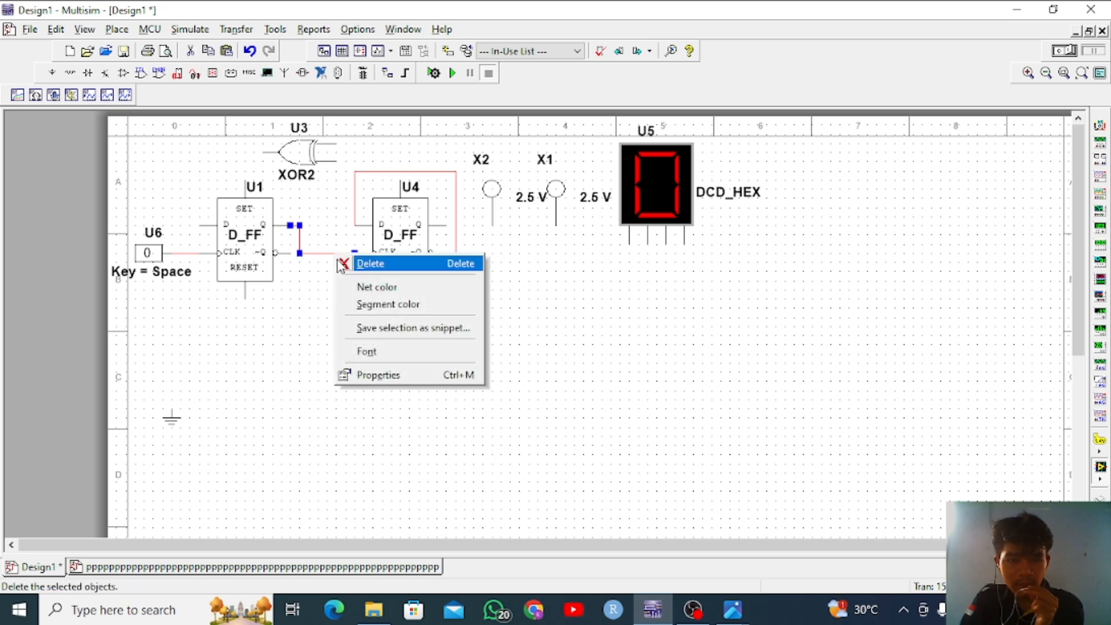
pyautogui.click(341, 264)
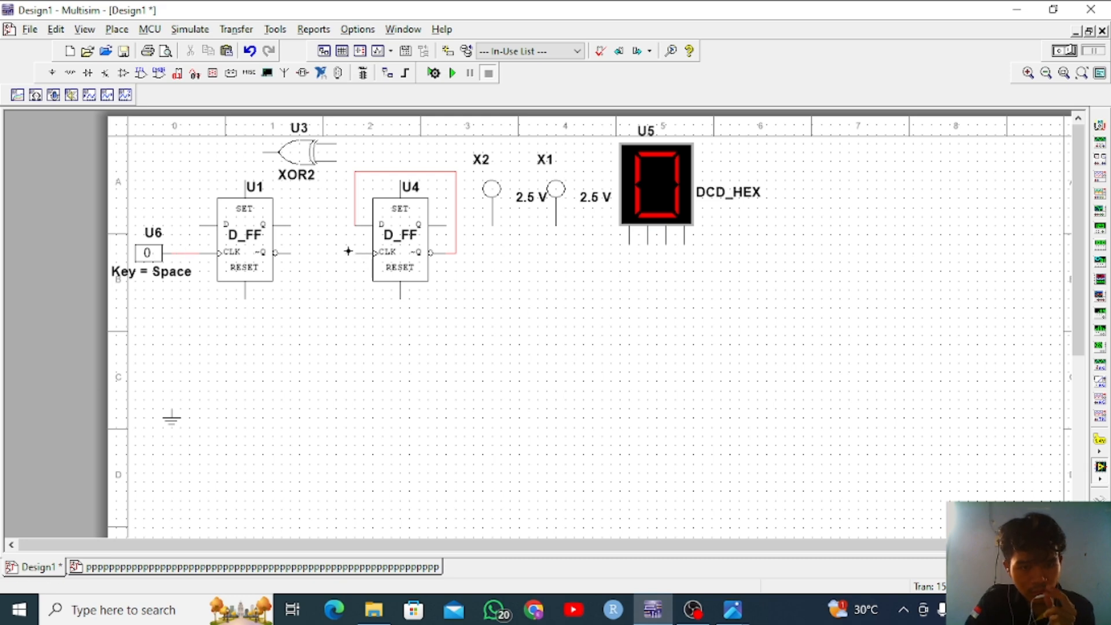
pyautogui.click(347, 251)
pyautogui.click(289, 225)
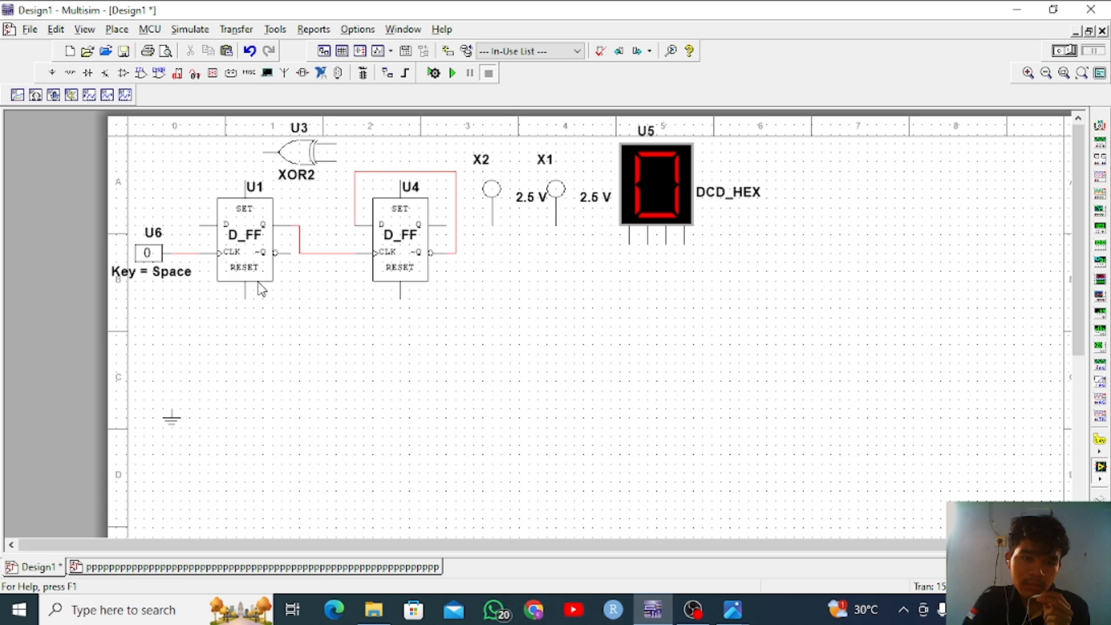
pyautogui.rightClick(332, 256)
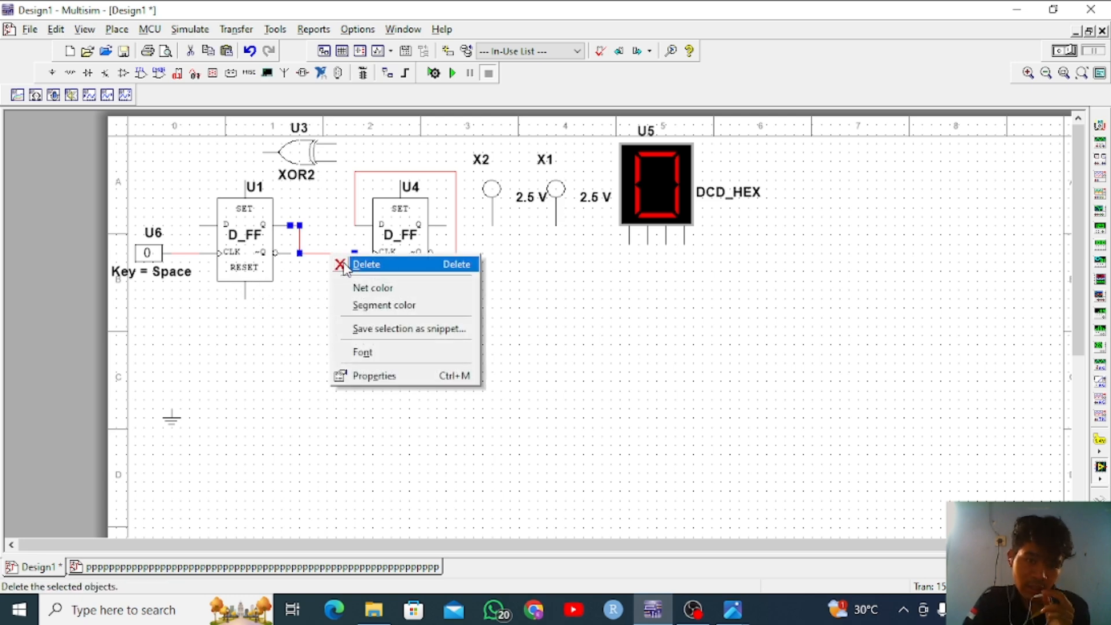
pyautogui.click(343, 267)
# Wire U4's CLK input to the clock line between U6 and U1, routing the wire below U1
pyautogui.click(354, 253)
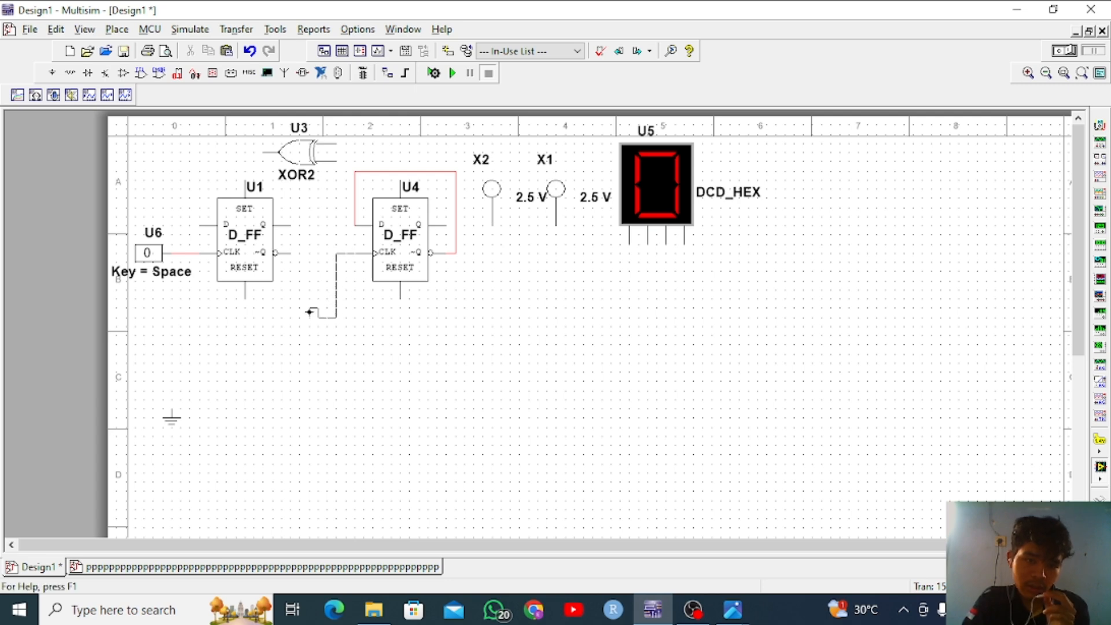
pyautogui.click(181, 252)
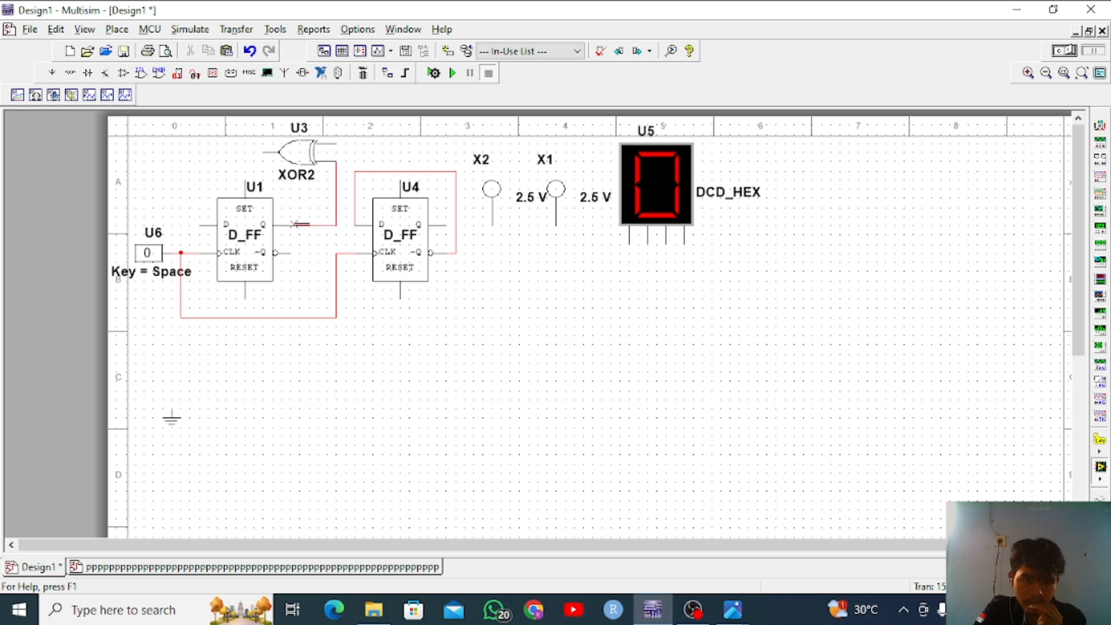
# Connect the lower input of XOR gate U3 to U1's Q output, and the gate's output to U1's D input
pyautogui.click(274, 225)
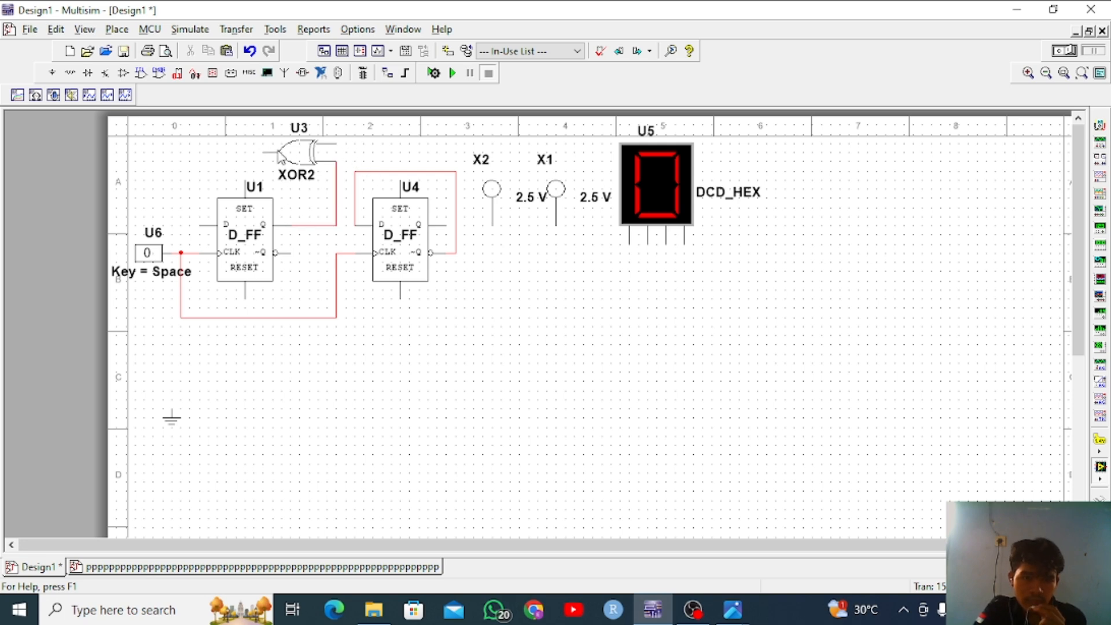
pyautogui.click(272, 153)
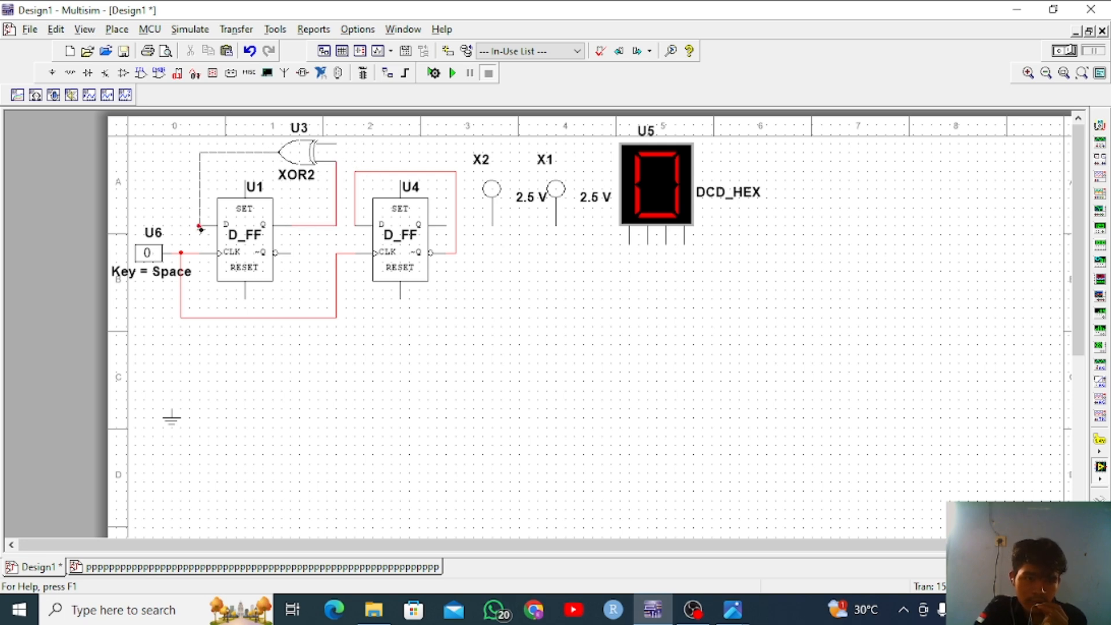
pyautogui.click(218, 225)
# Try wiring the upper input of XOR gate U3 to U4's inverted Q feedback wire, and delete that connection
pyautogui.click(336, 142)
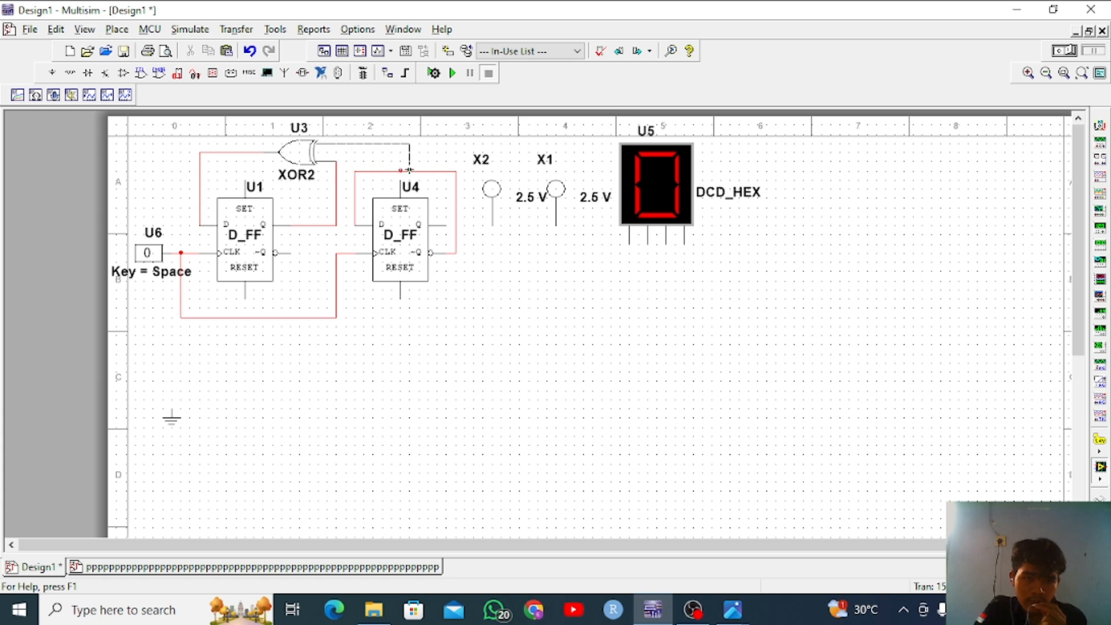
pyautogui.click(455, 173)
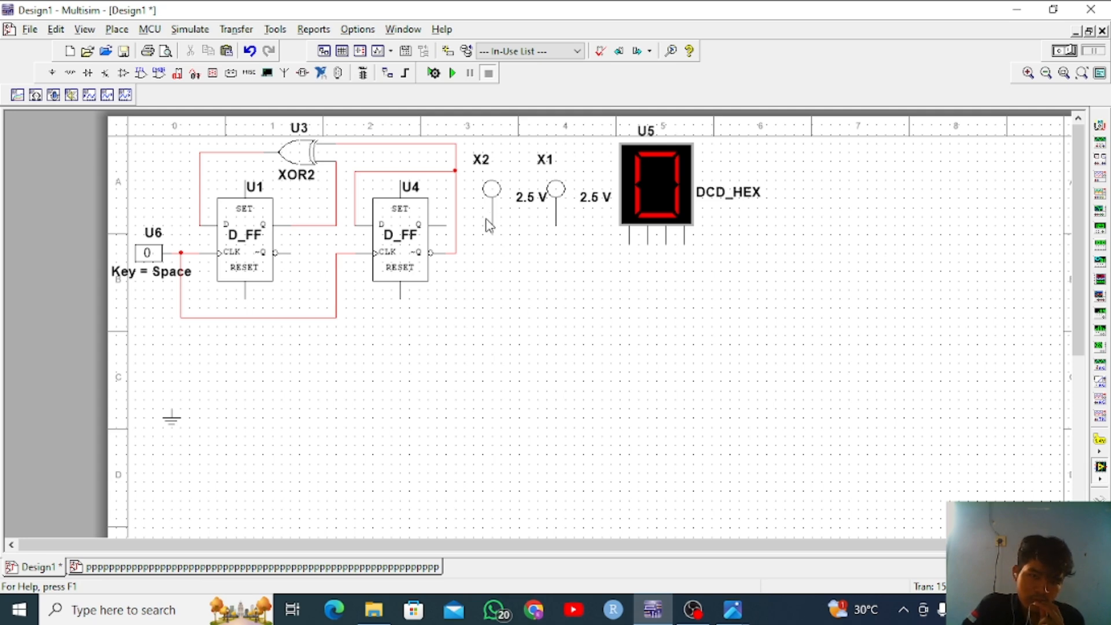
pyautogui.click(456, 157)
pyautogui.rightClick(457, 157)
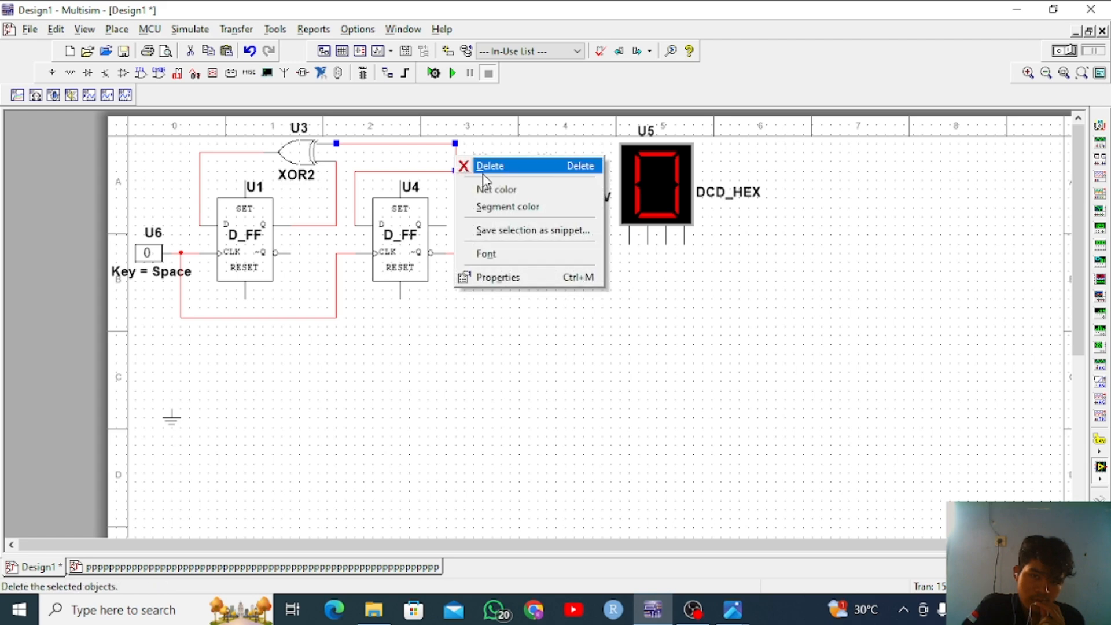
pyautogui.click(483, 172)
# Wire U4's Q output to the upper input of XOR gate U3
pyautogui.click(445, 224)
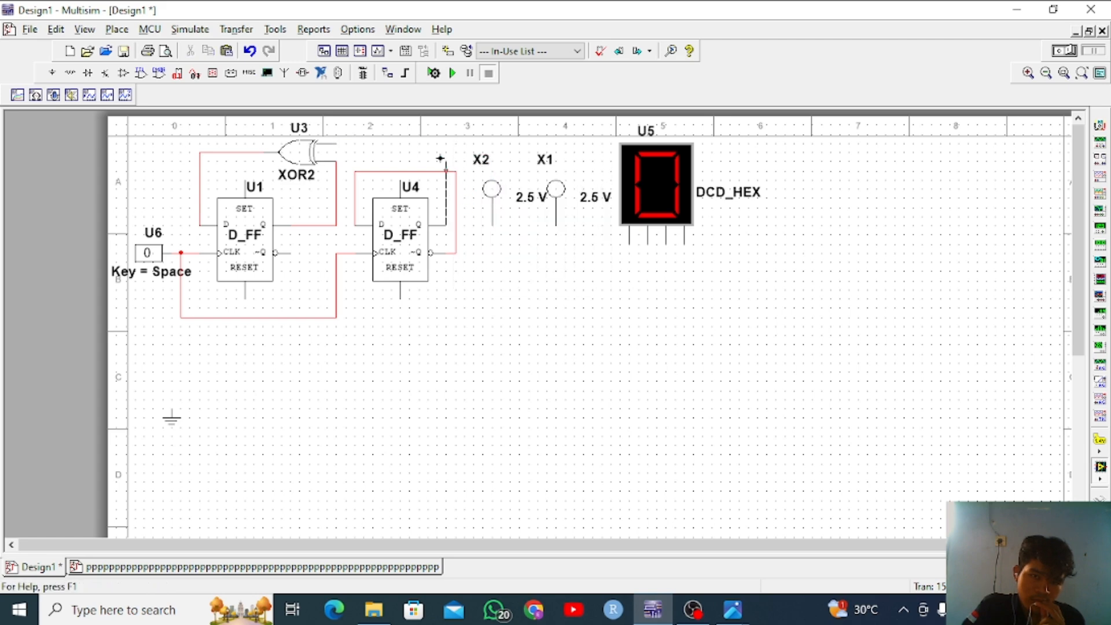
pyautogui.click(338, 144)
# Try connecting probe X2 to U4's inverted Q feedback wire, and delete the connection
pyautogui.click(456, 224)
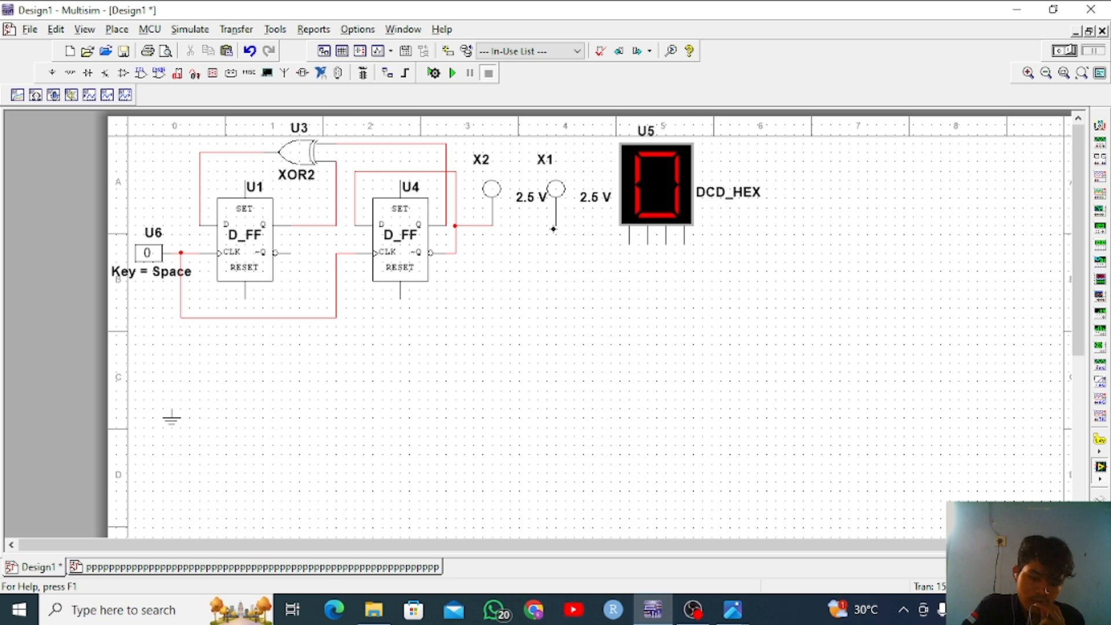
pyautogui.rightClick(485, 227)
pyautogui.click(515, 234)
# Connect probe X1 to U4's inverted Q feedback wire and probe X2 to U1's Q output wire
pyautogui.click(555, 224)
pyautogui.click(455, 235)
pyautogui.click(492, 240)
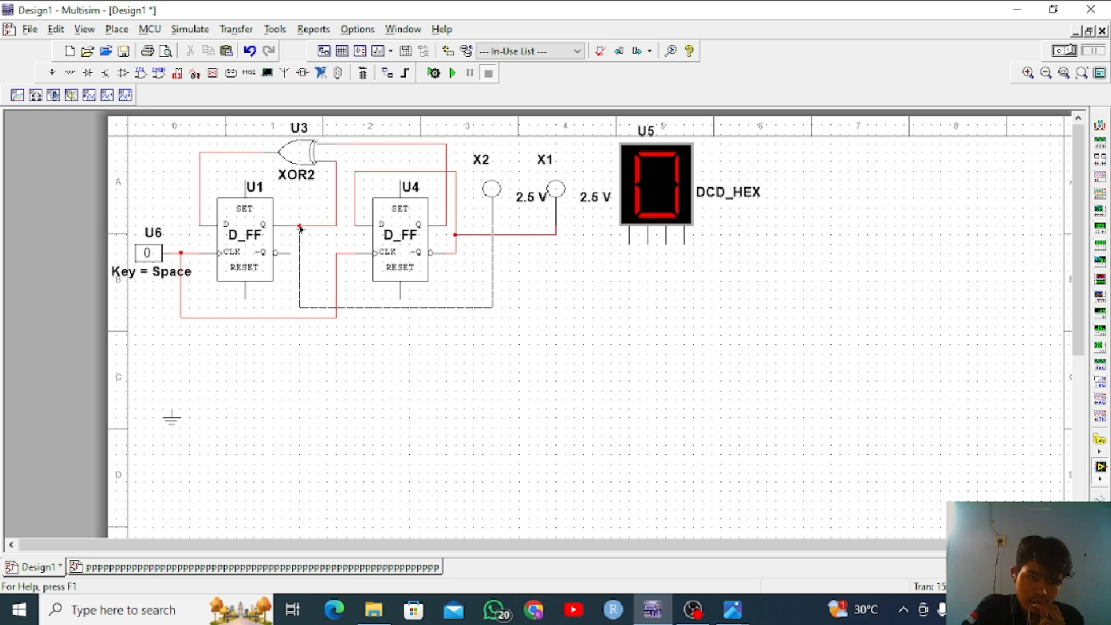
pyautogui.click(300, 226)
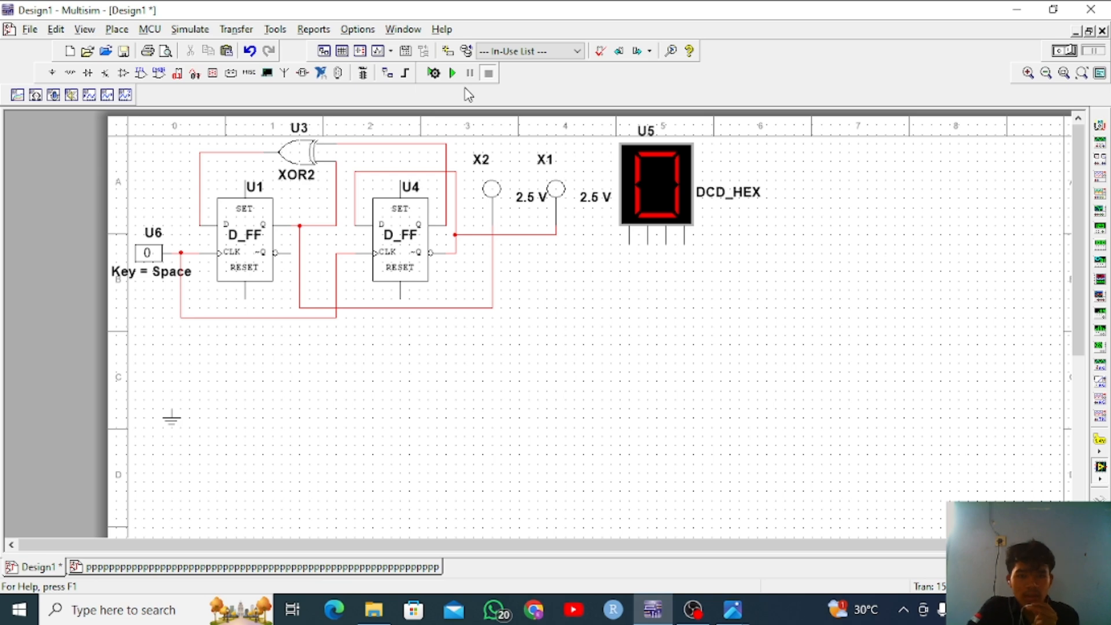
# Run the simulation and toggle clock input U6 between 0 and 1 to step the two flip-flops
pyautogui.click(453, 73)
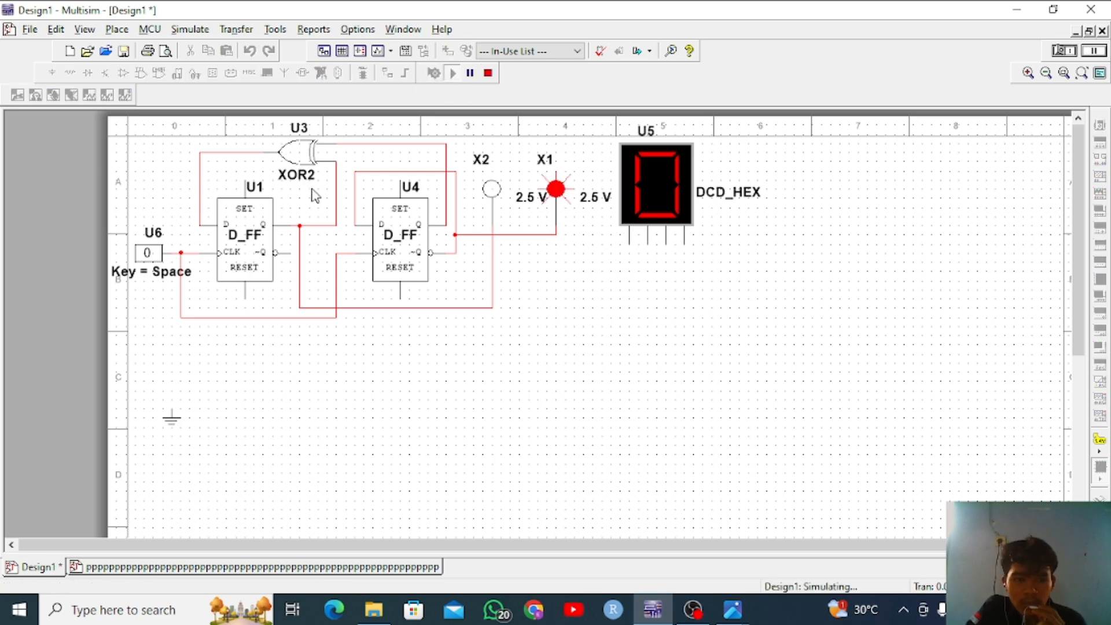
pyautogui.click(143, 257)
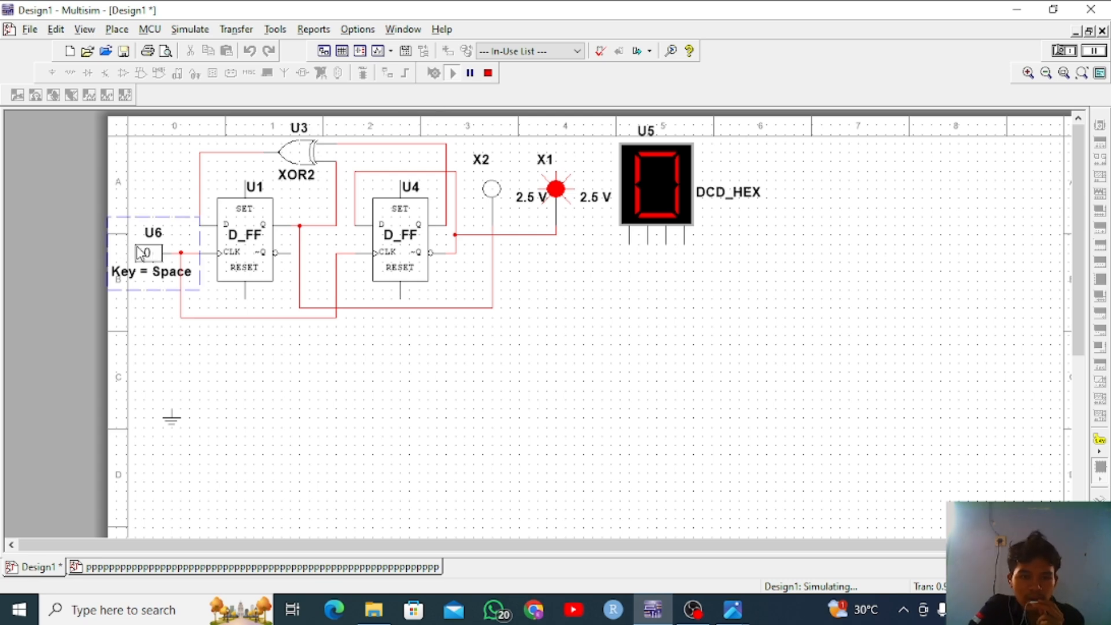
pyautogui.click(152, 257)
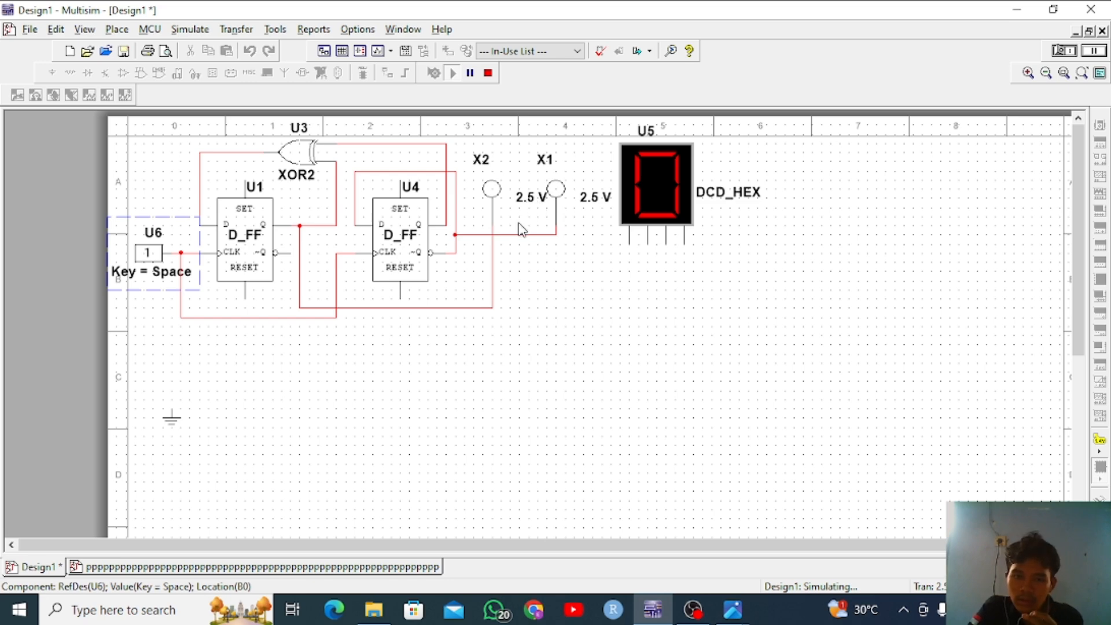
pyautogui.click(151, 254)
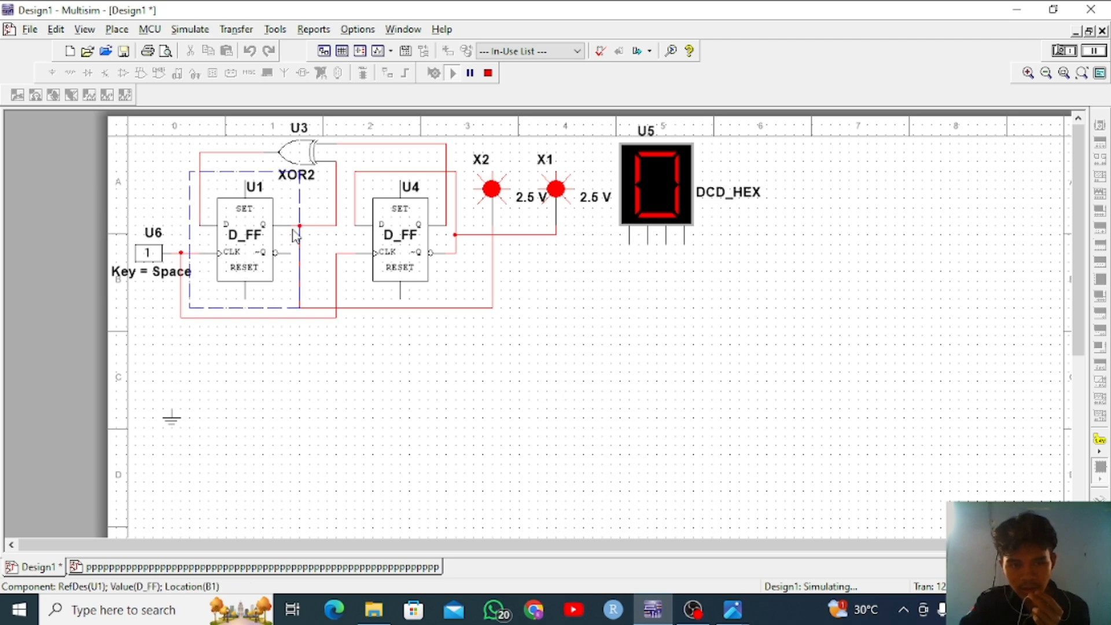
pyautogui.click(307, 169)
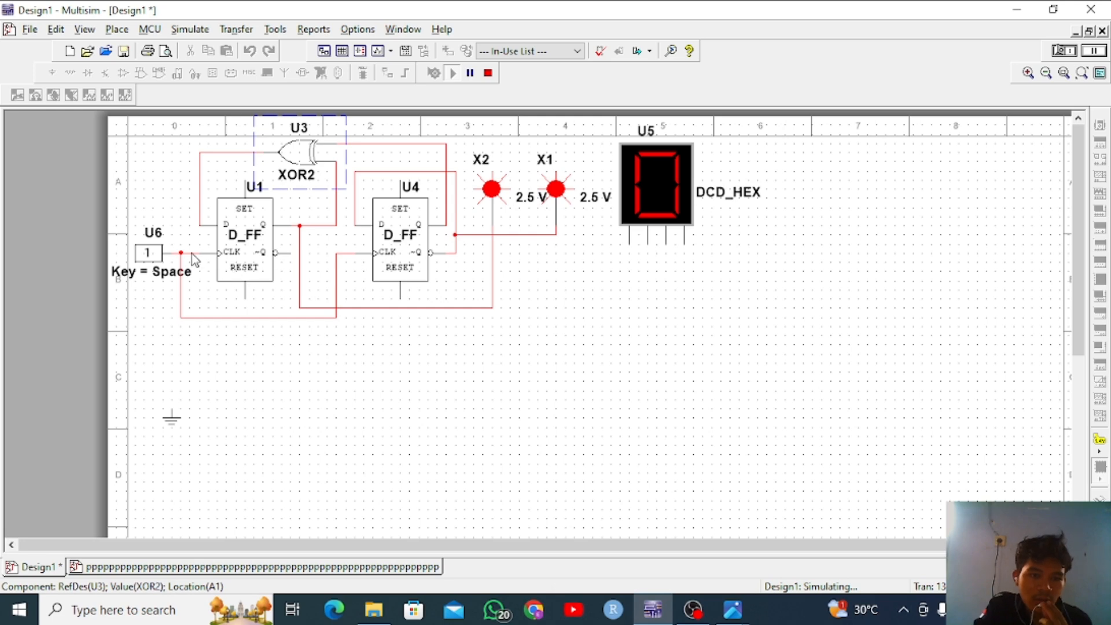
pyautogui.click(145, 255)
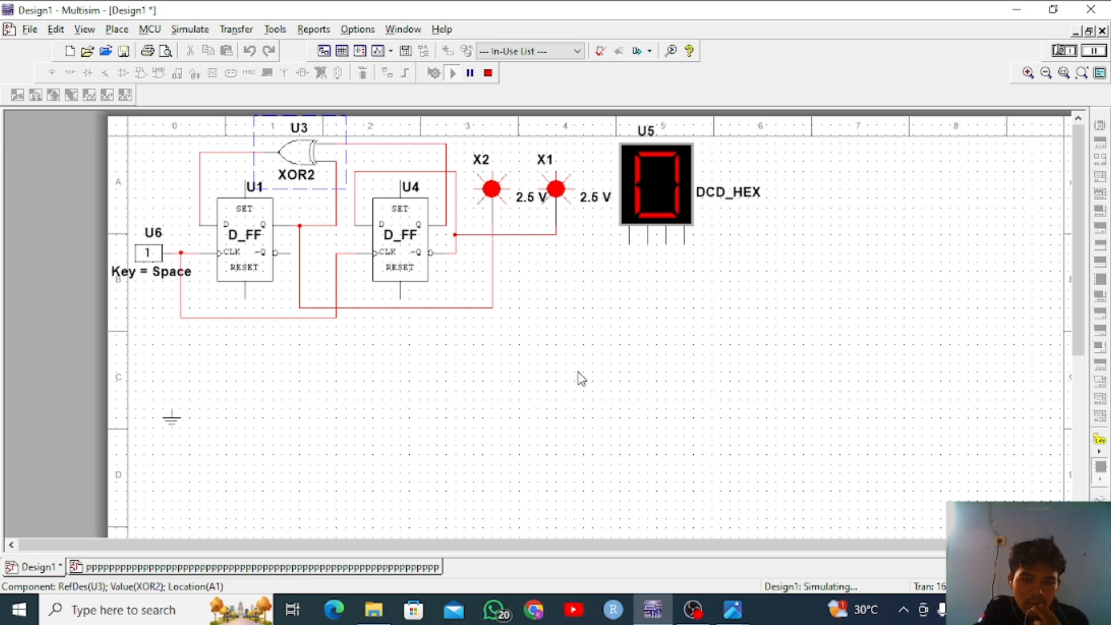
# Open the timing diagram dff.jpg, and toggle clock input U6 until probes X1 and X2 are both off
pyautogui.click(733, 609)
pyautogui.click(766, 551)
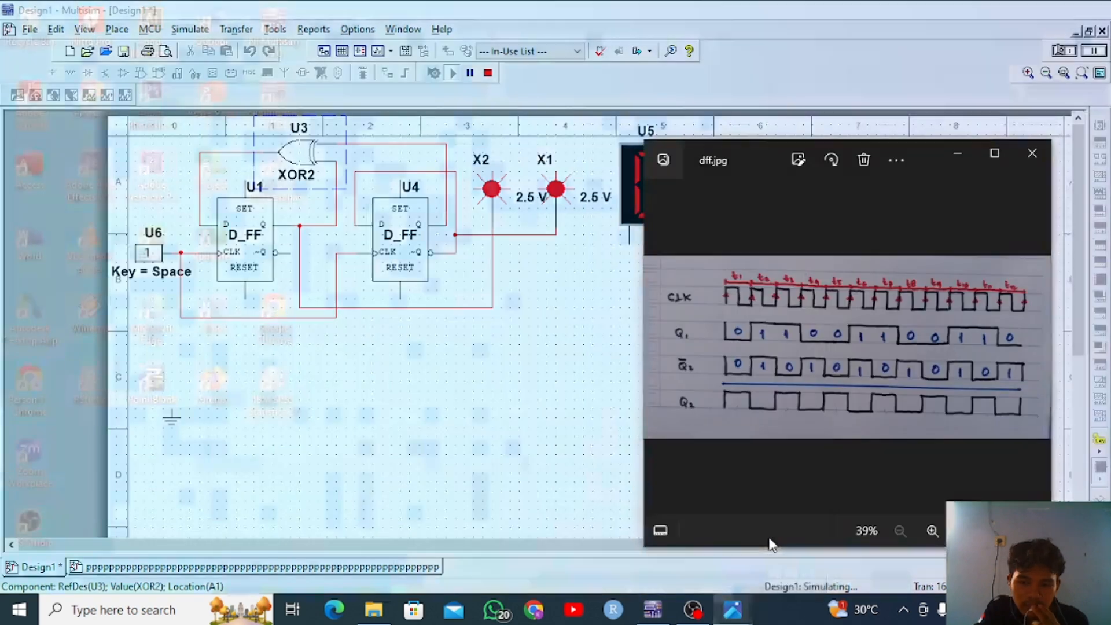
pyautogui.click(147, 253)
pyautogui.click(148, 255)
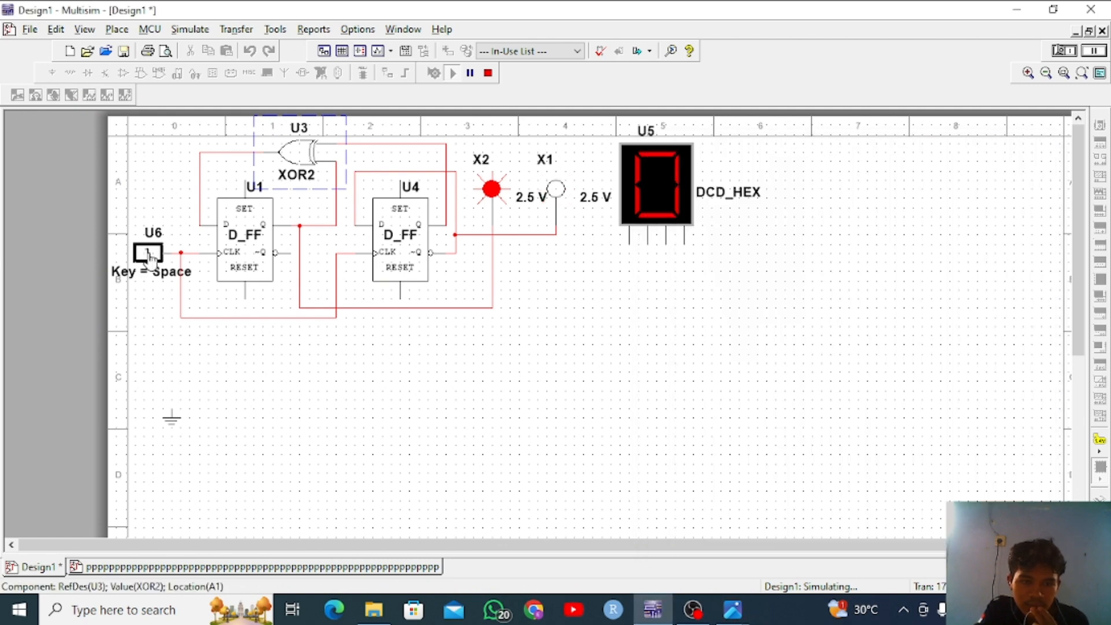
pyautogui.click(149, 255)
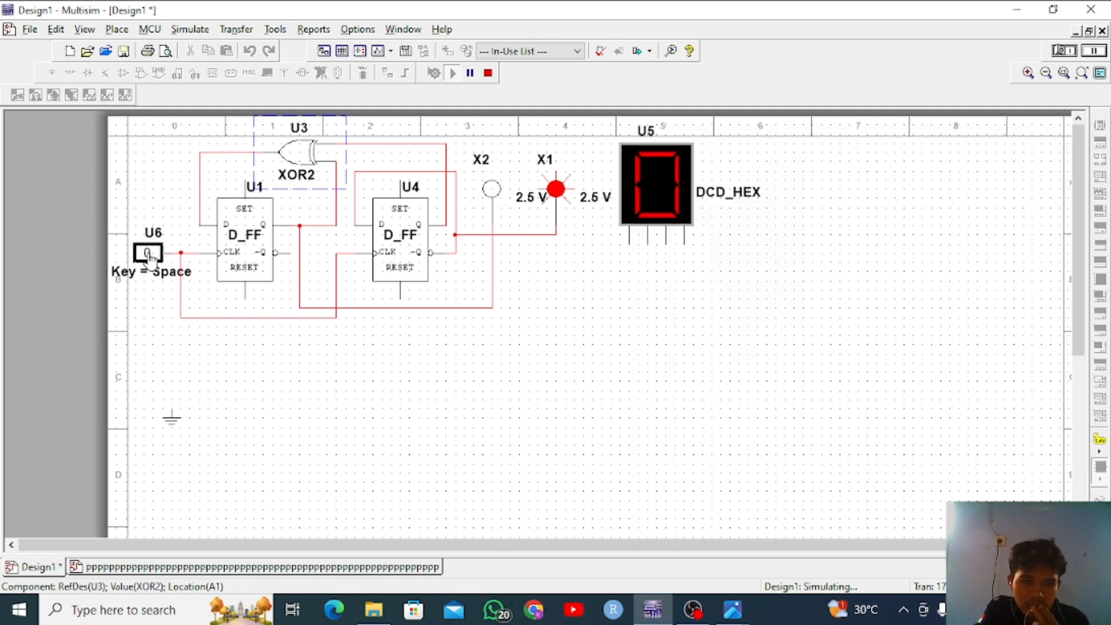
# Show the timing diagram dff.jpg beside the two-flip-flop circuit to compare its starting state with the probes
pyautogui.scroll(-3, 168, 417)
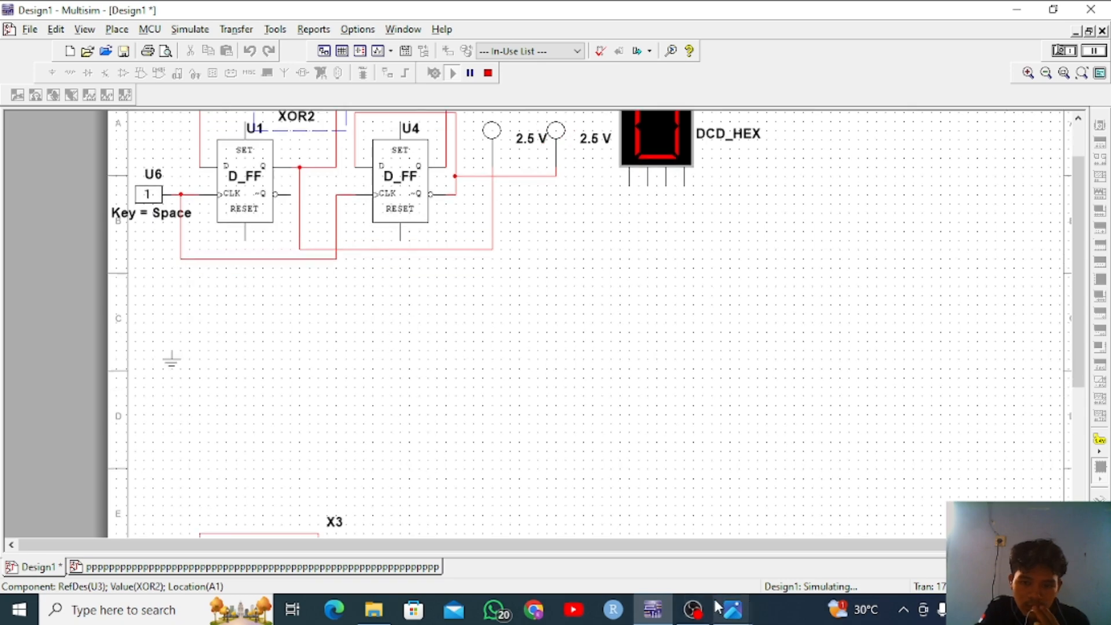
pyautogui.moveTo(723, 610)
pyautogui.click(750, 517)
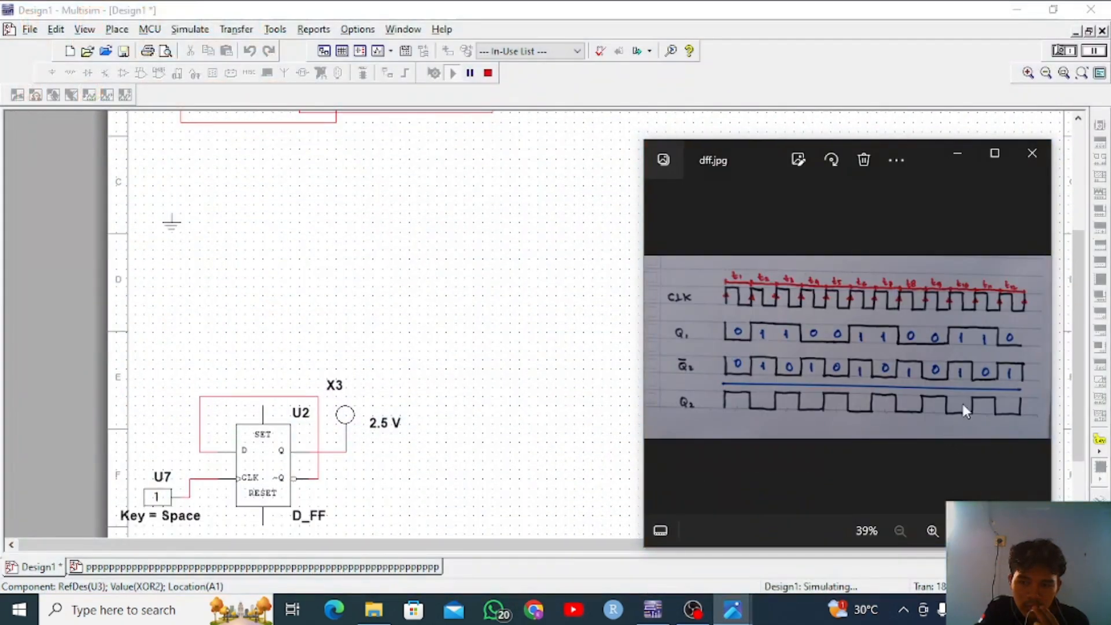
pyautogui.moveTo(1074, 365); pyautogui.dragTo(1076, 259)
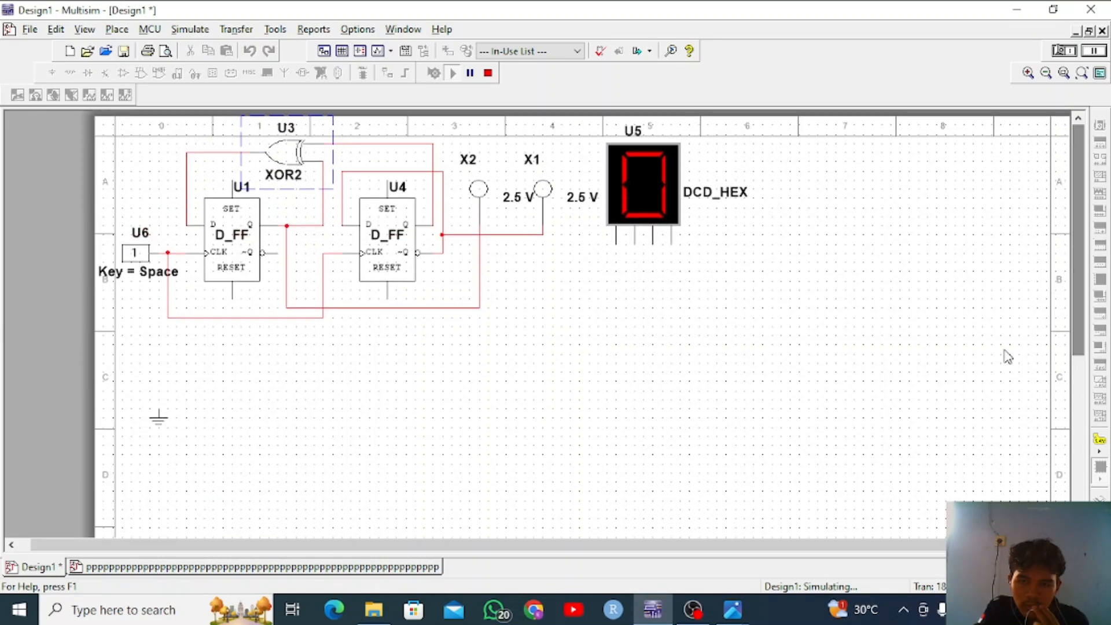
pyautogui.scroll(-1, 823, 380)
pyautogui.rightClick(841, 147)
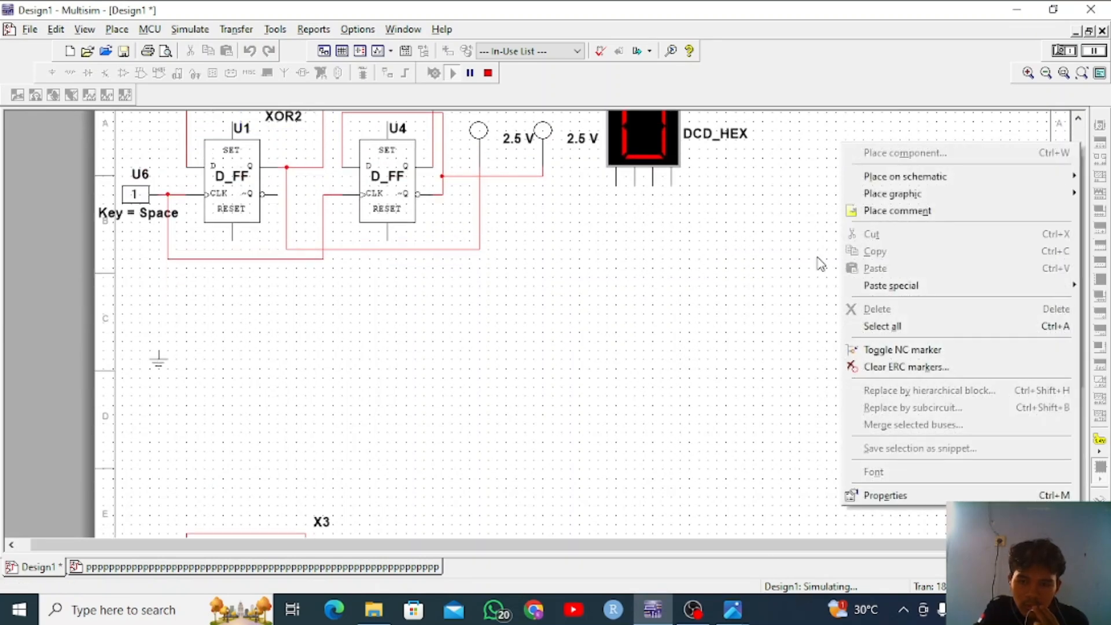
pyautogui.click(819, 261)
pyautogui.moveTo(1076, 250); pyautogui.dragTo(1071, 217)
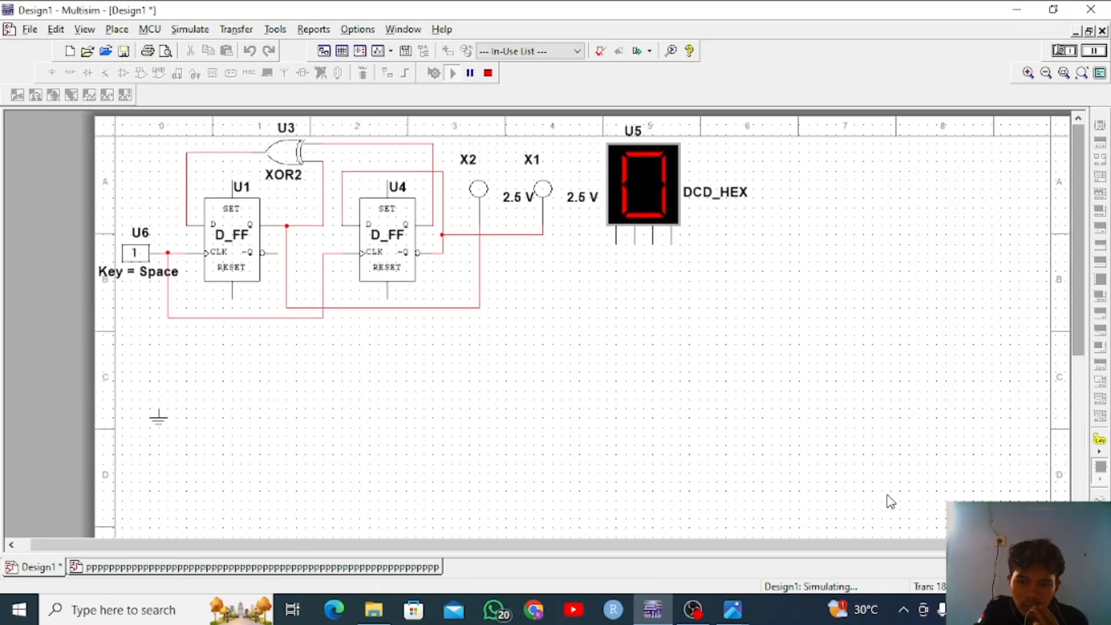
pyautogui.moveTo(733, 610)
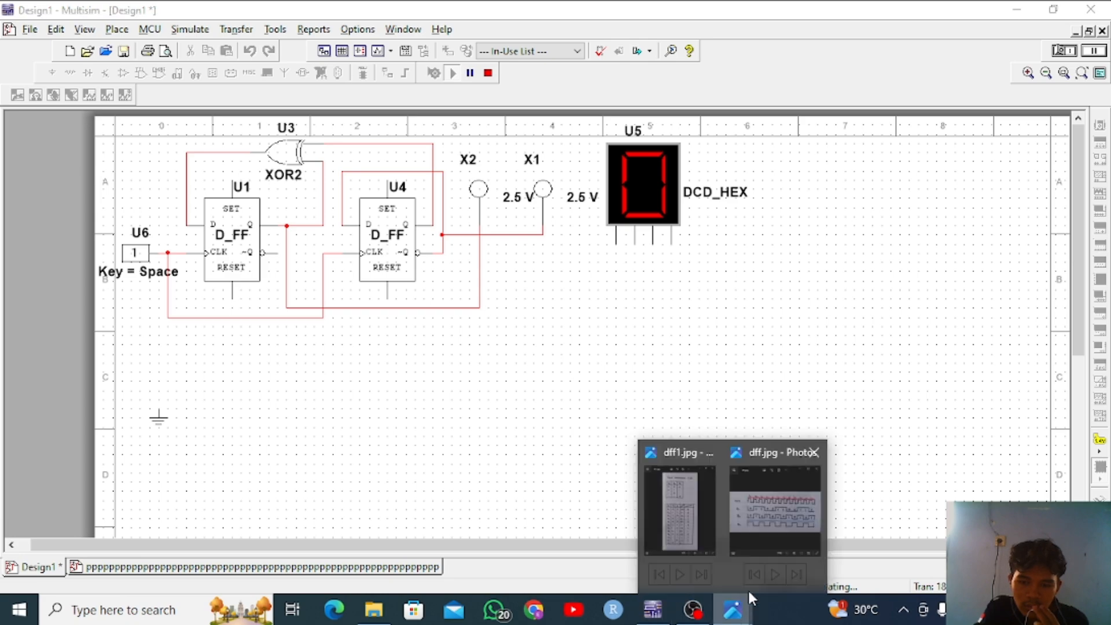
pyautogui.click(791, 525)
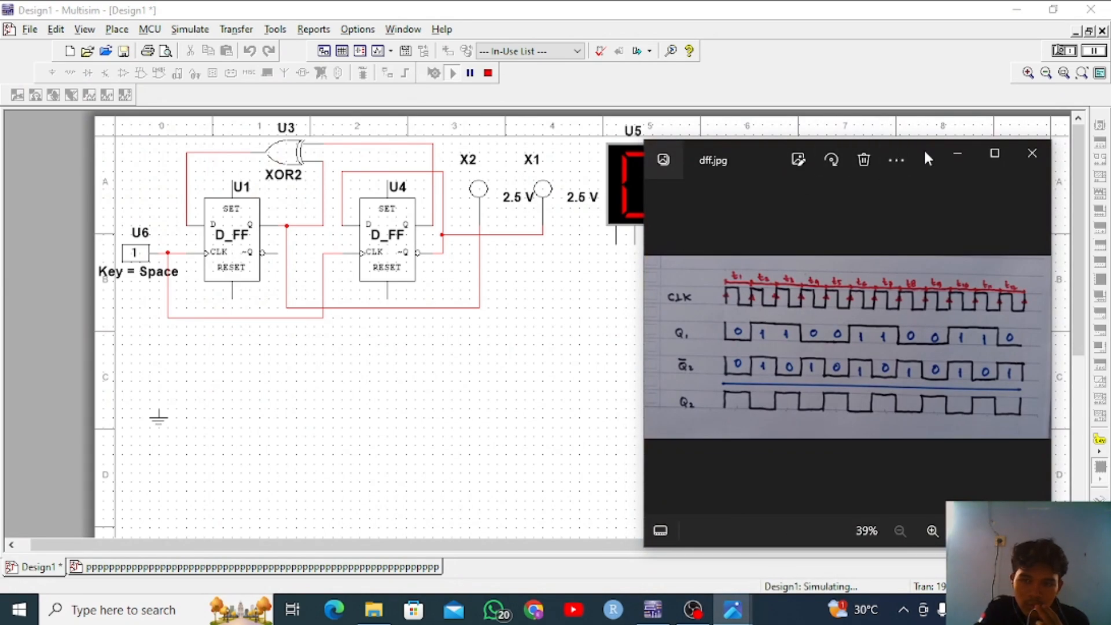
pyautogui.moveTo(927, 148); pyautogui.dragTo(894, 139)
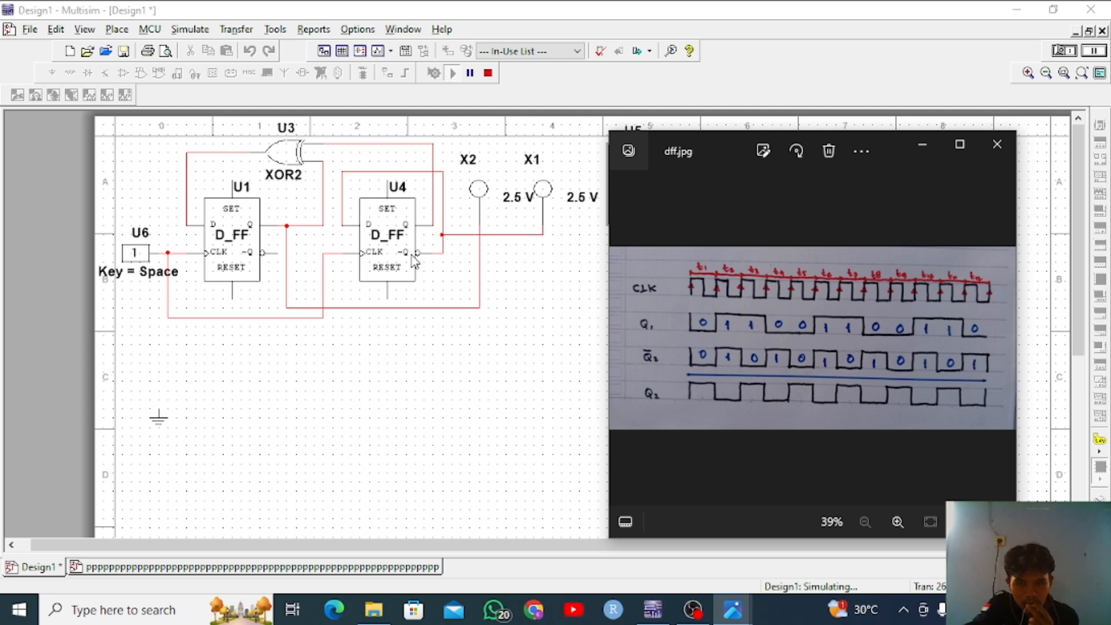
# Examine the XOR truth table in dff1.jpg, and return to the timing diagram dff.jpg beside the circuit
pyautogui.click(440, 234)
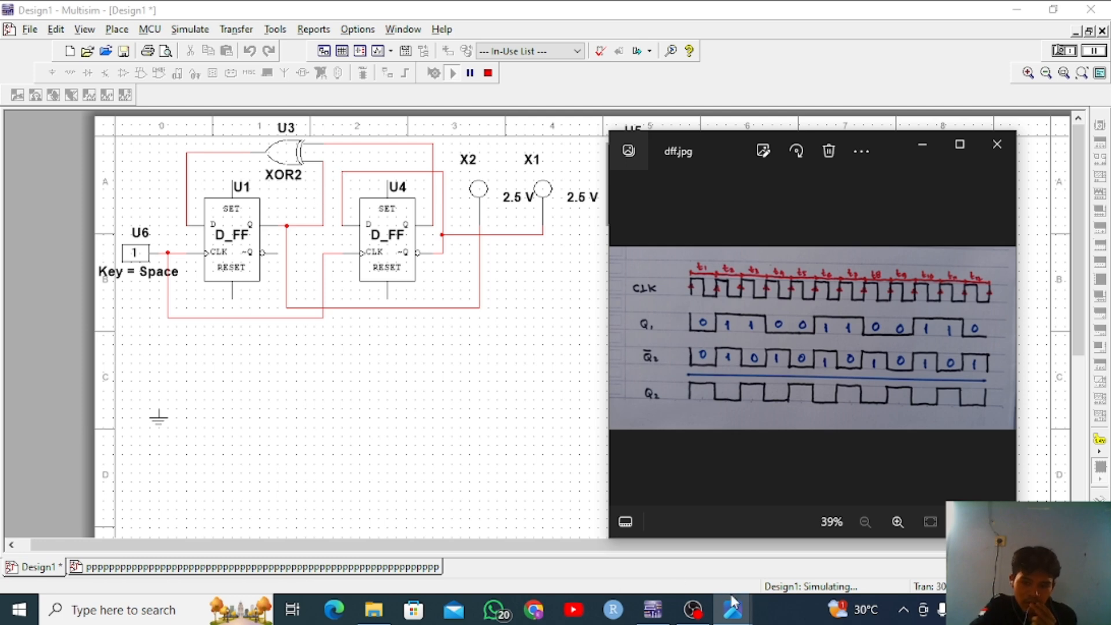
pyautogui.moveTo(732, 605)
pyautogui.click(679, 526)
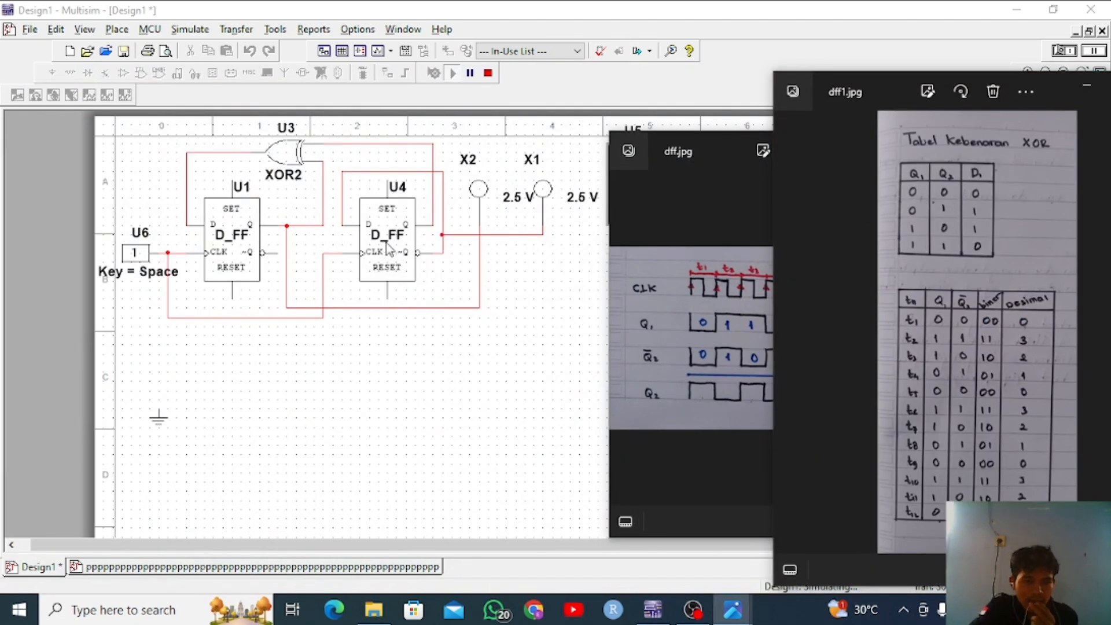
pyautogui.click(311, 459)
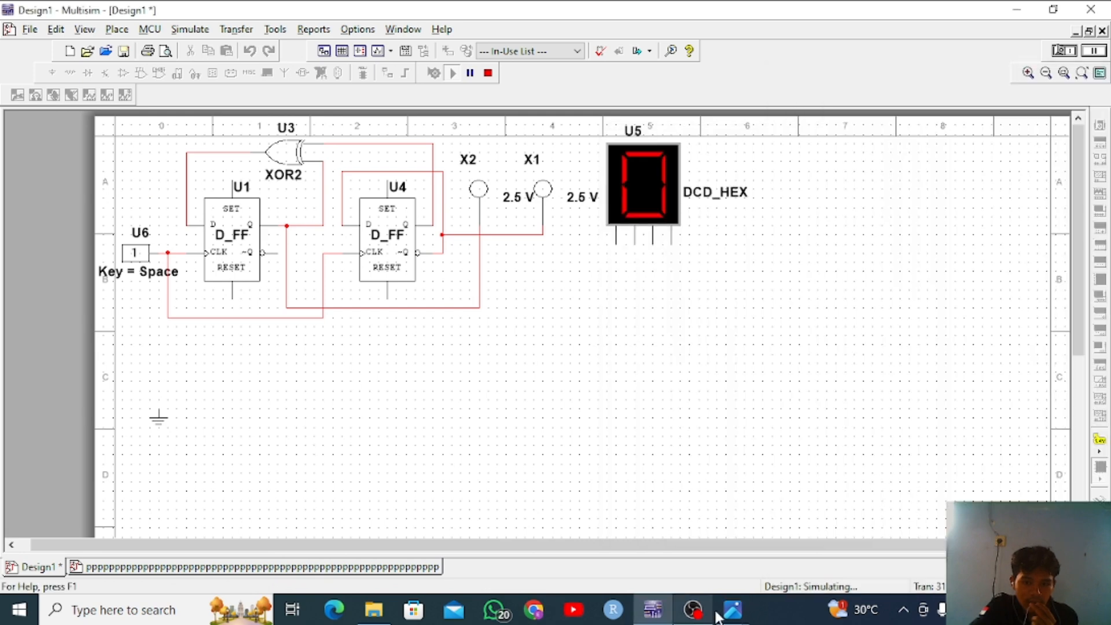
pyautogui.moveTo(733, 609)
pyautogui.click(764, 548)
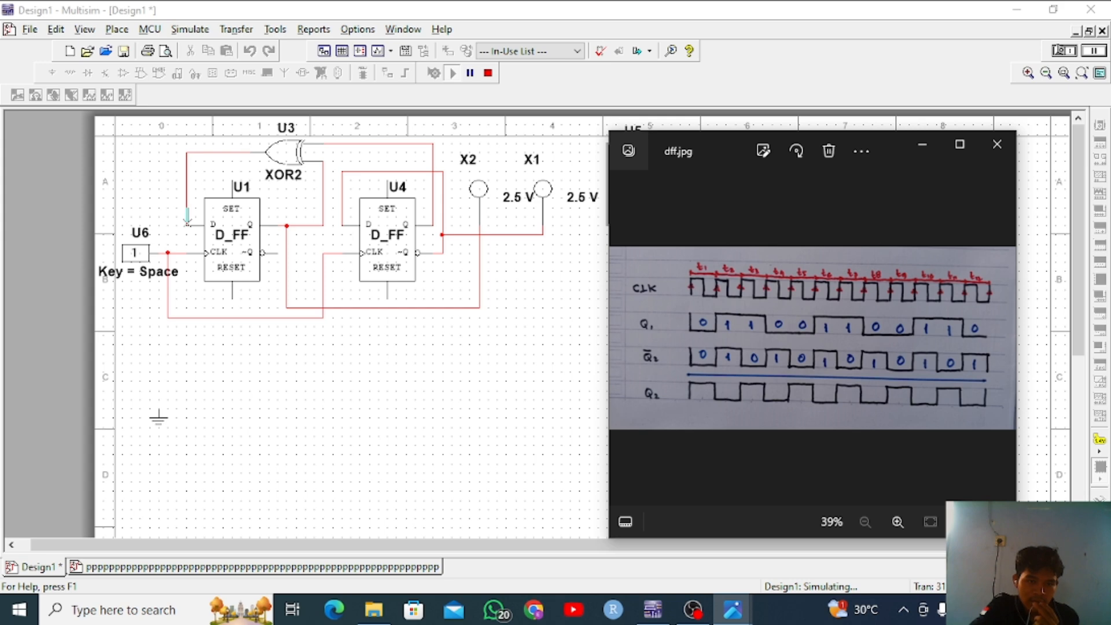
# Pulse clock input U6 from 0 to 1 to advance the counter by one rising edge
pyautogui.click(135, 257)
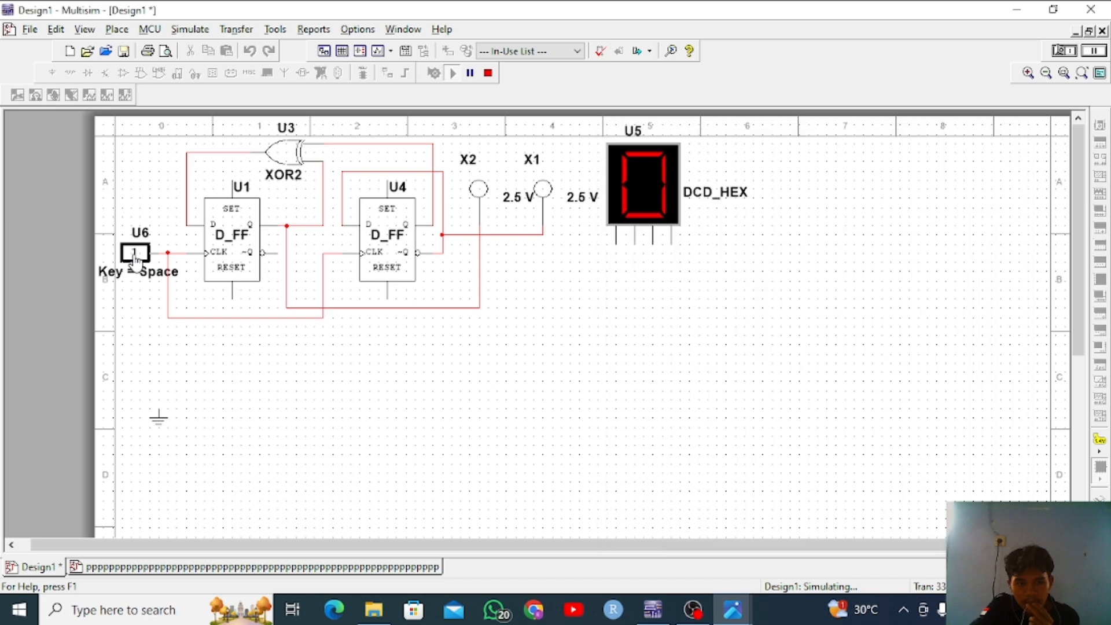
pyautogui.click(134, 256)
pyautogui.scroll(-5, 666, 504)
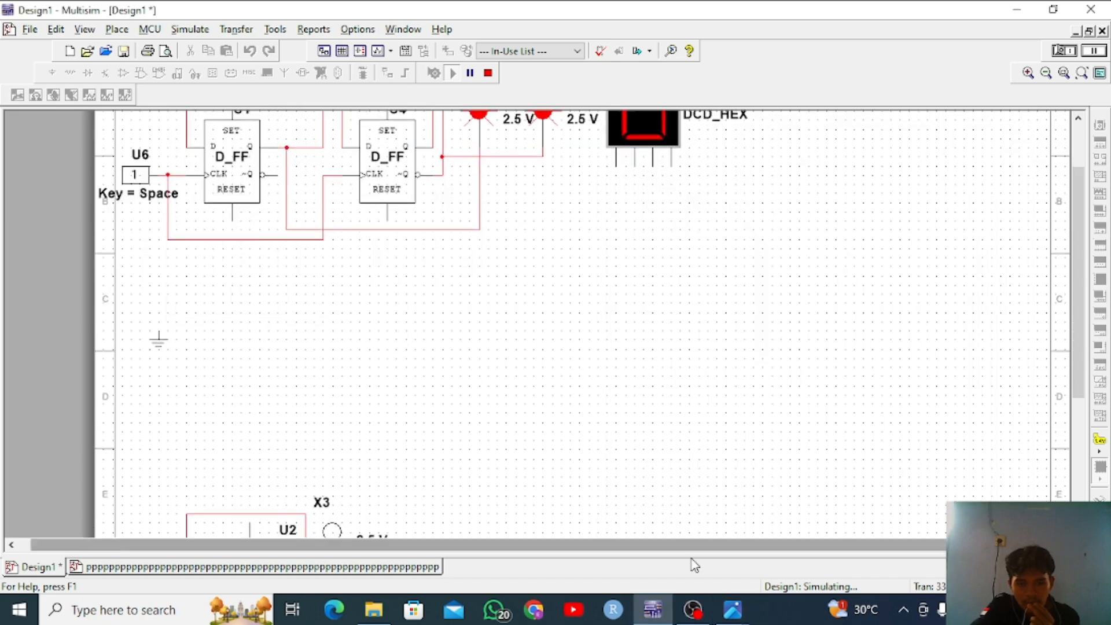
pyautogui.scroll(5, 1076, 386)
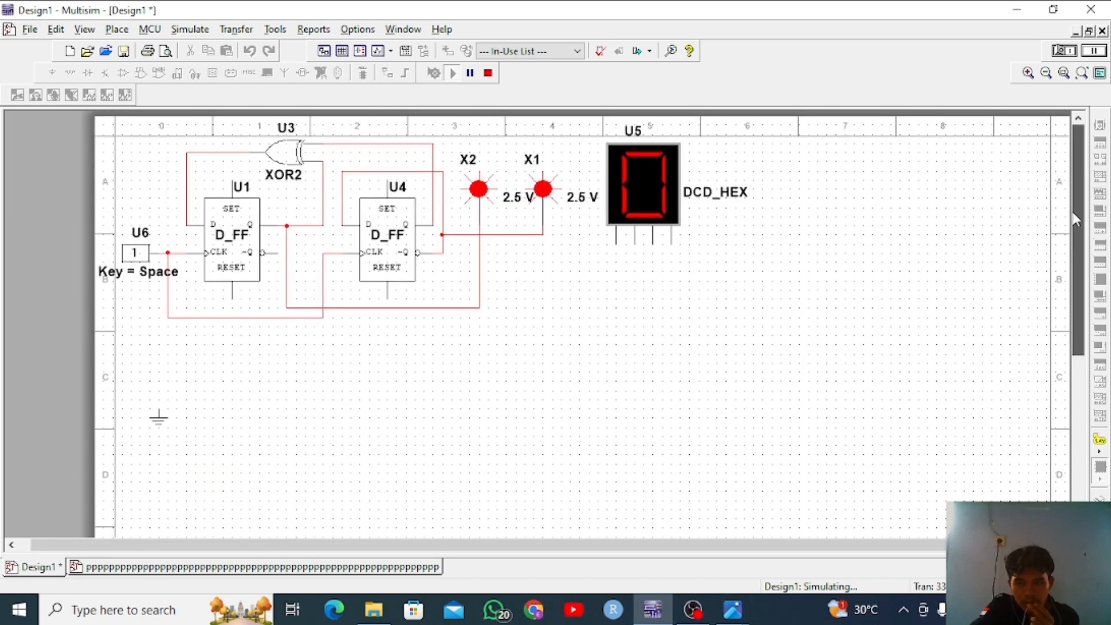
pyautogui.scroll(-6, 1041, 311)
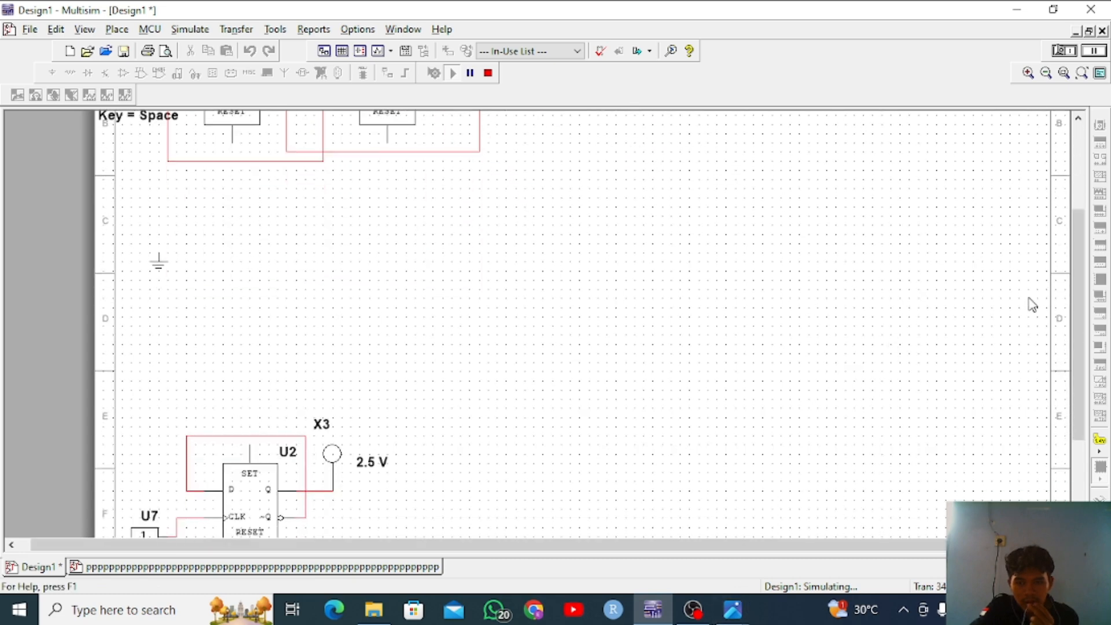
pyautogui.moveTo(1073, 339); pyautogui.dragTo(1074, 198)
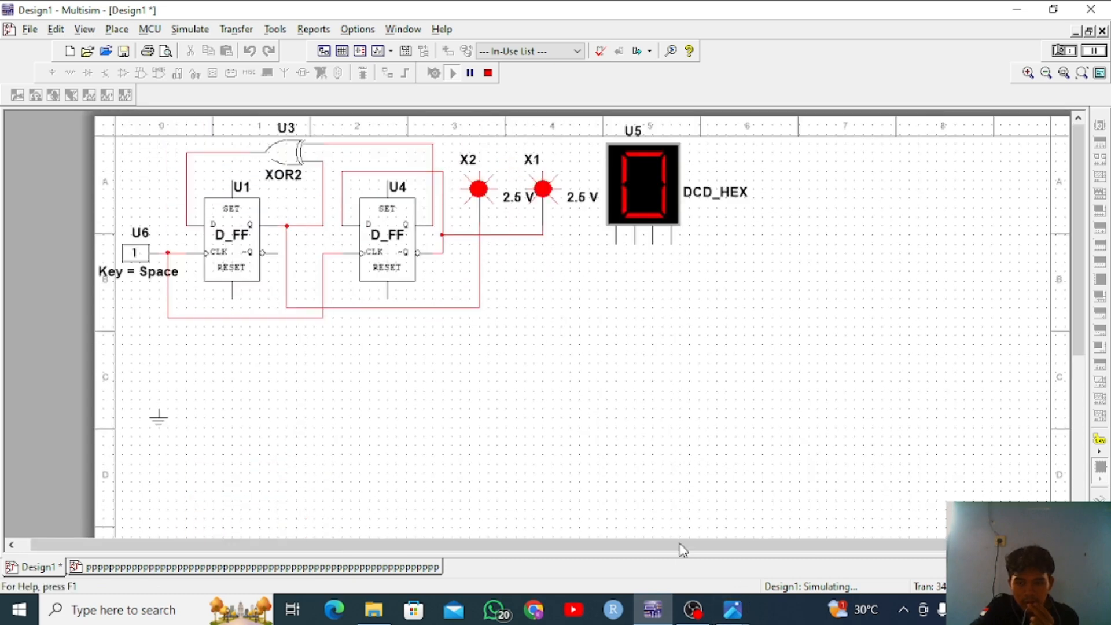
# Compare both probes with the timing diagram dff.jpg, and toggle clock input U6 through another rising edge
pyautogui.moveTo(733, 609)
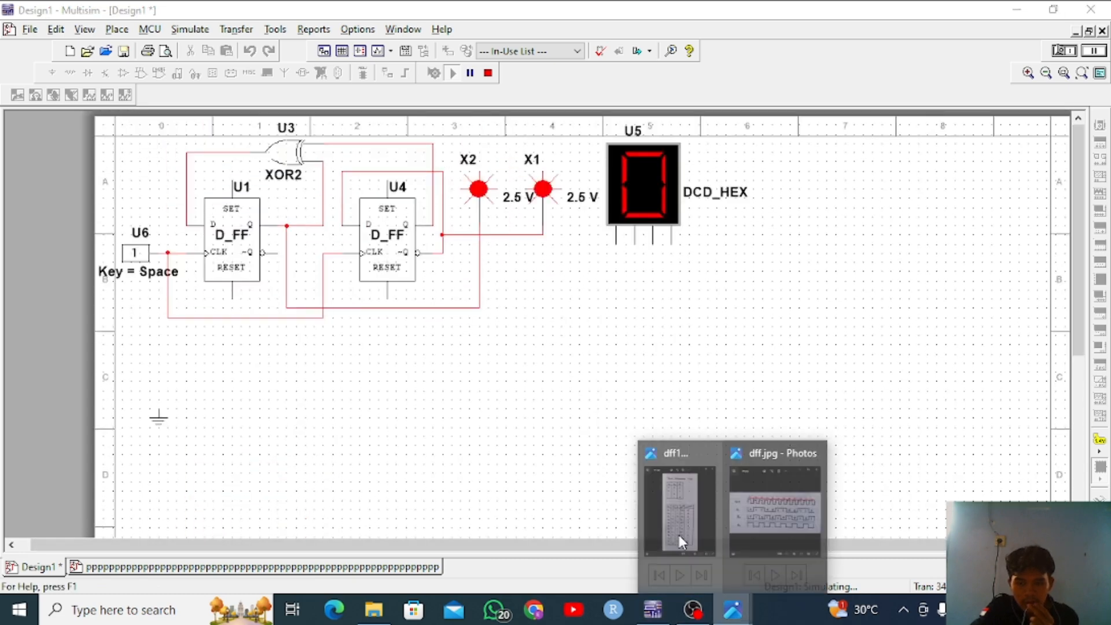
pyautogui.click(767, 499)
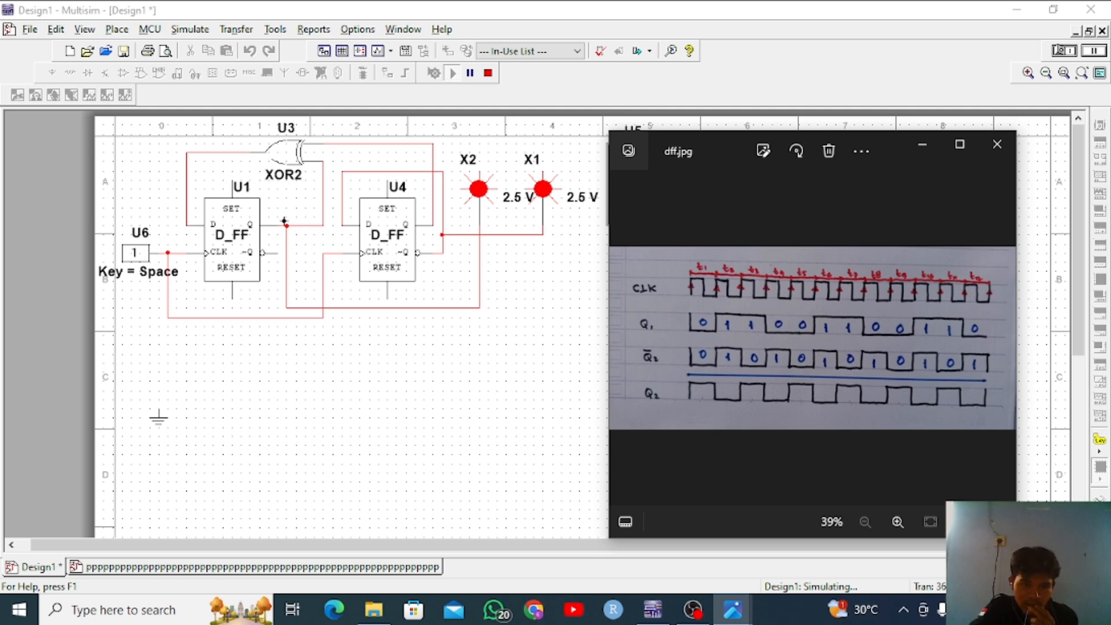
pyautogui.click(443, 233)
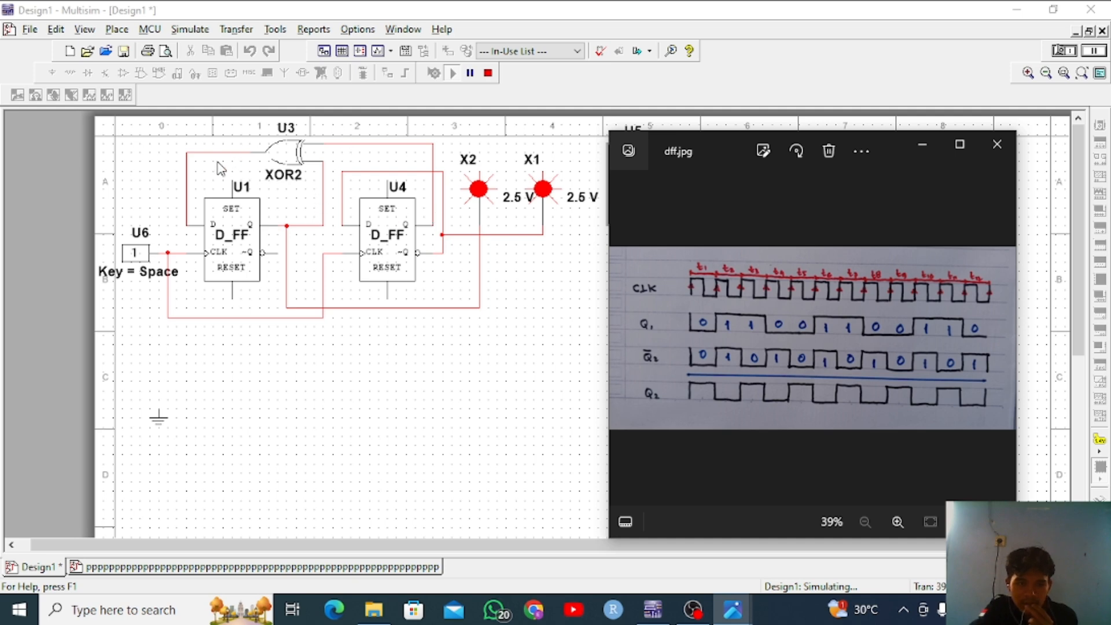
pyautogui.click(144, 257)
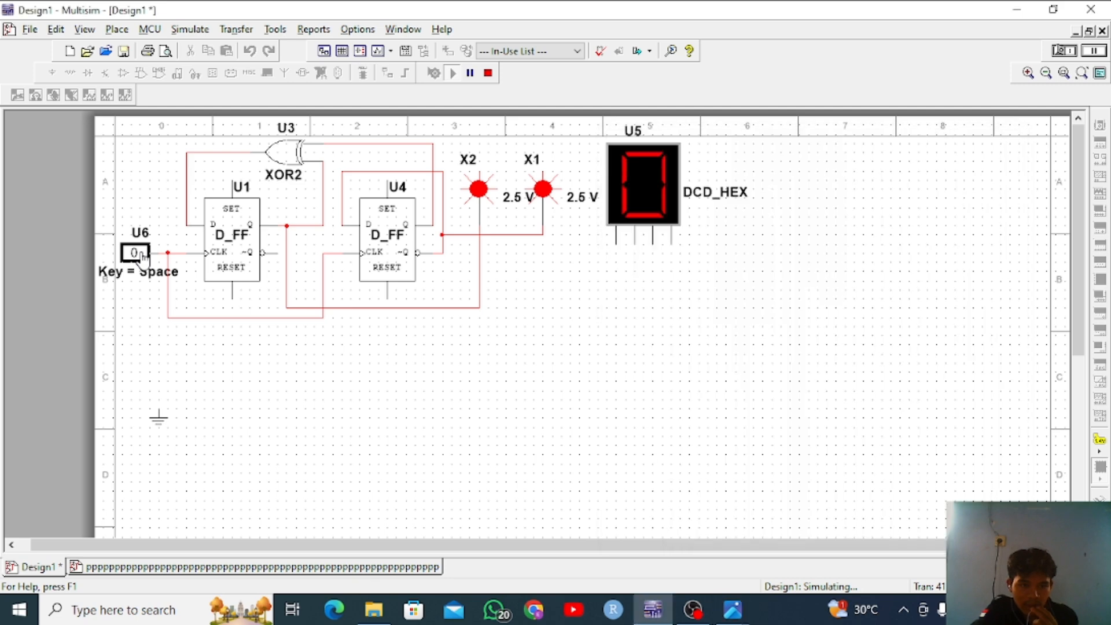
pyautogui.click(144, 257)
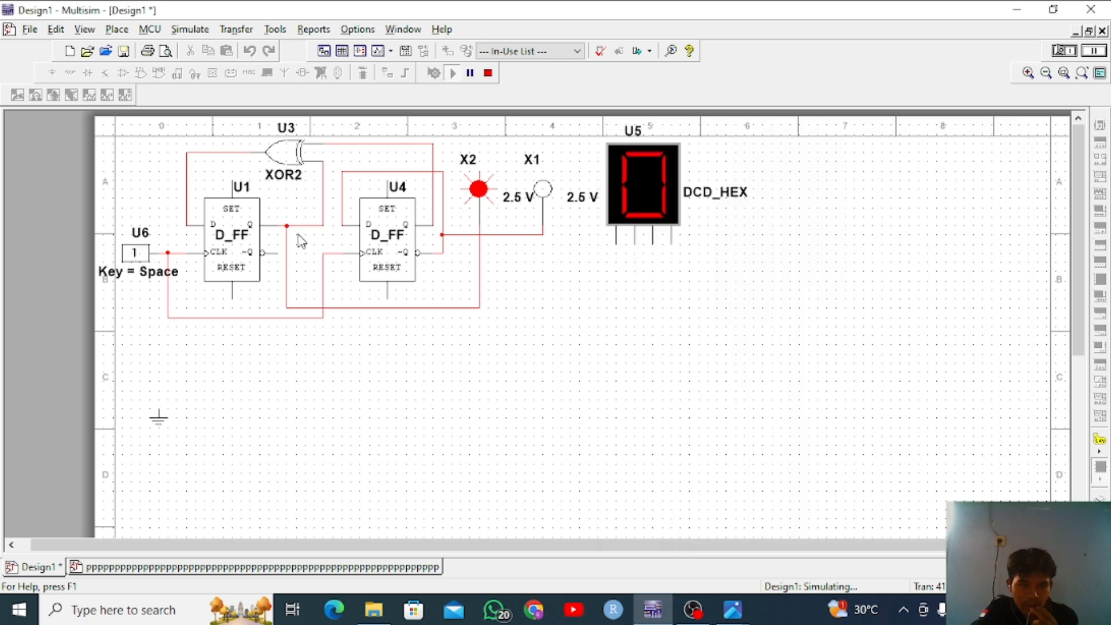
# Place the timing diagram dff.jpg beside the two-flip-flop circuit, and check the states of probes X2 and X1 against it
pyautogui.scroll(-5, 434, 354)
pyautogui.moveTo(732, 610)
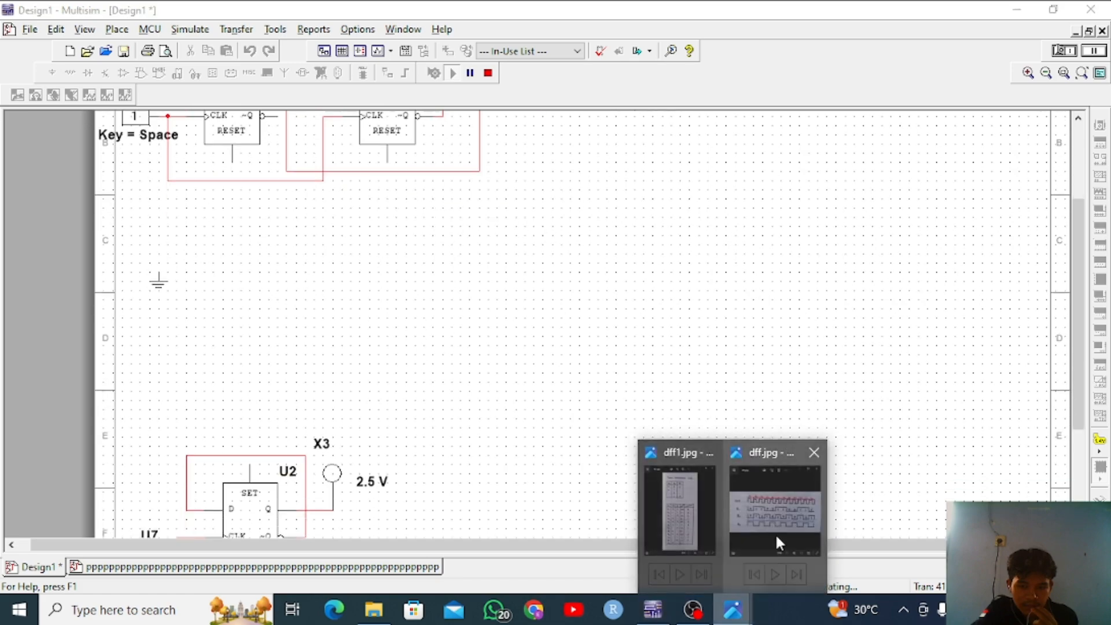
pyautogui.click(776, 533)
pyautogui.hotkey('alt', 'Tab')
pyautogui.scroll(5, 776, 515)
pyautogui.scroll(-3, 808, 505)
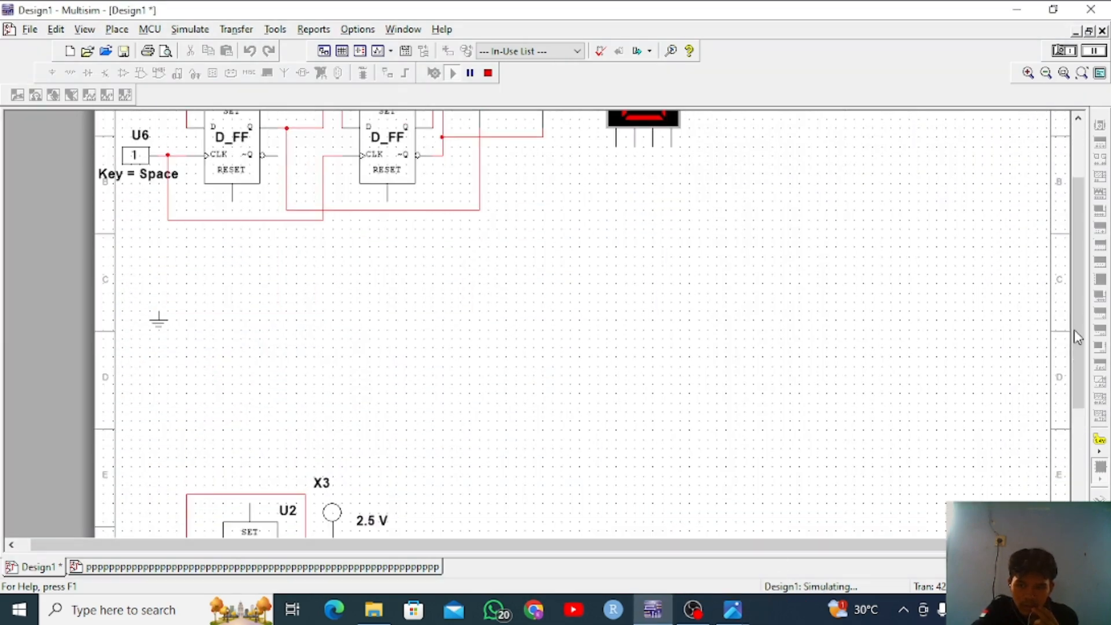
pyautogui.scroll(3, 1084, 221)
pyautogui.moveTo(732, 610)
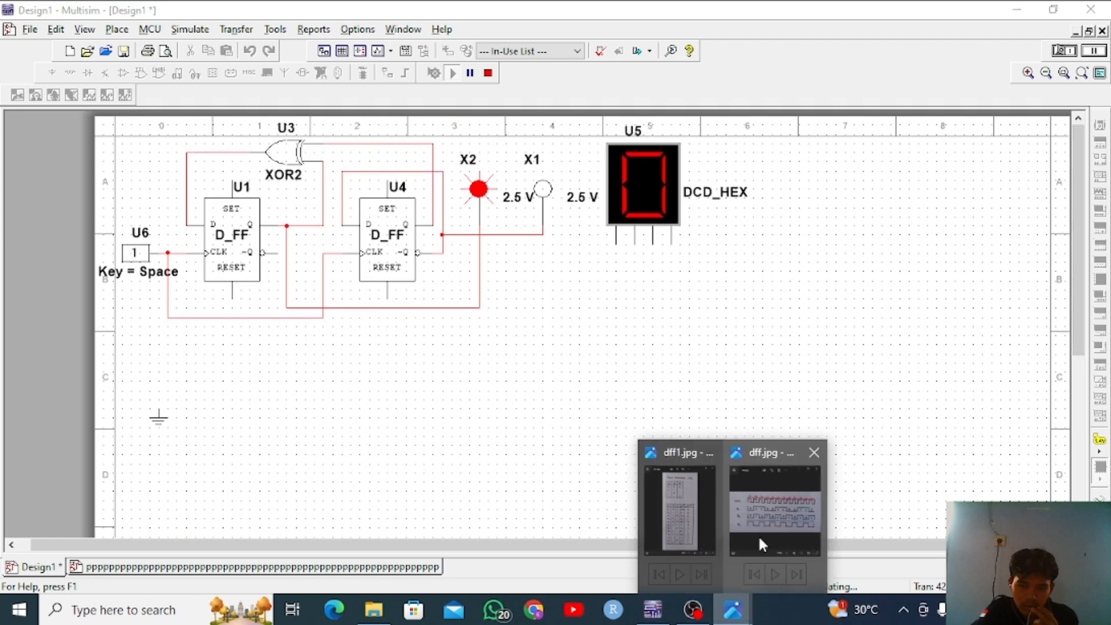
pyautogui.click(767, 529)
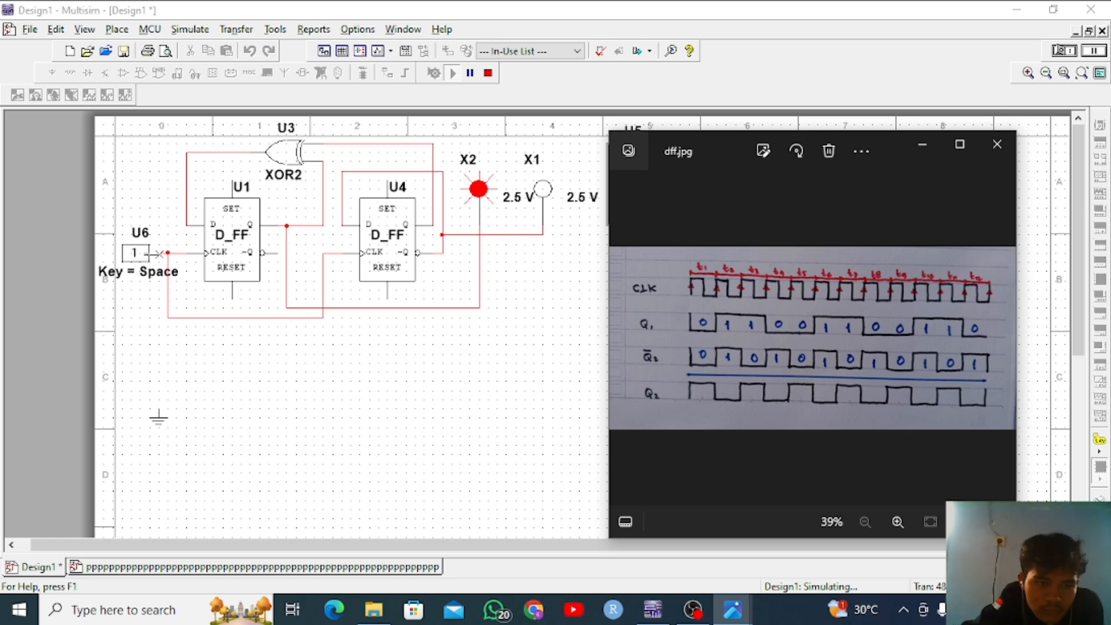
# Toggle clock input U6 through two rising edges, and show the timing diagram dff.jpg beside probes X2 and X1
pyautogui.click(123, 265)
pyautogui.click(124, 264)
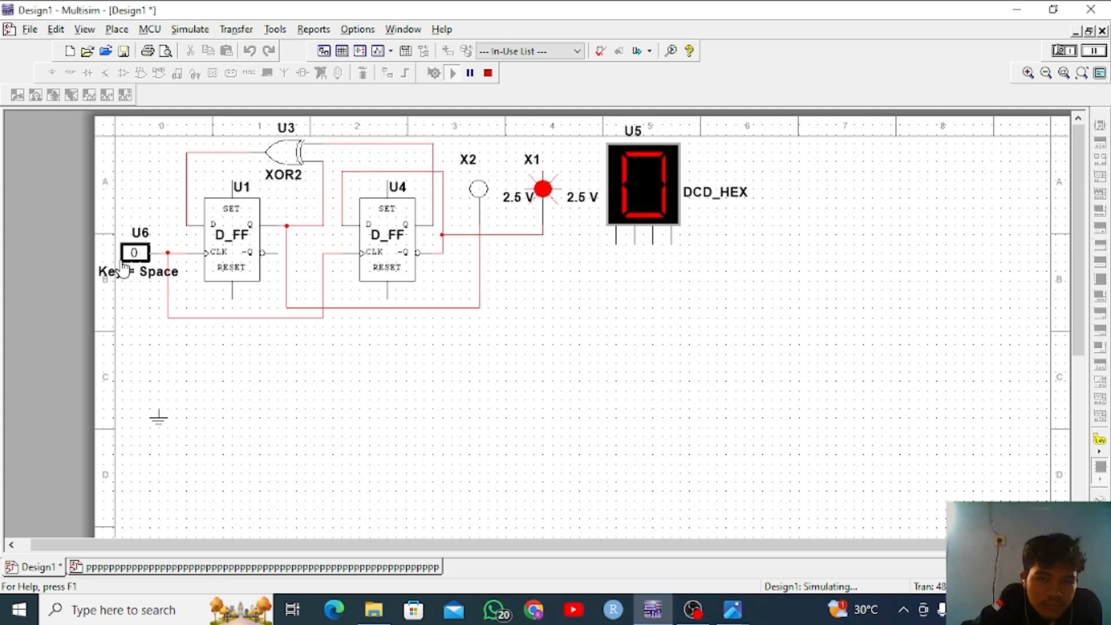
pyautogui.click(125, 263)
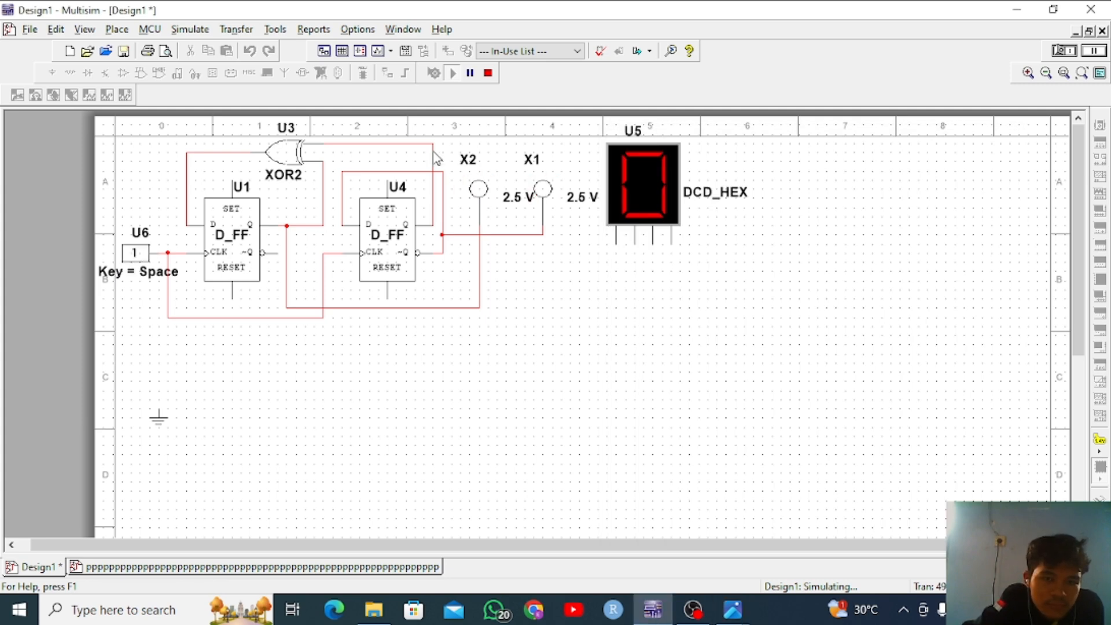
pyautogui.moveTo(733, 610)
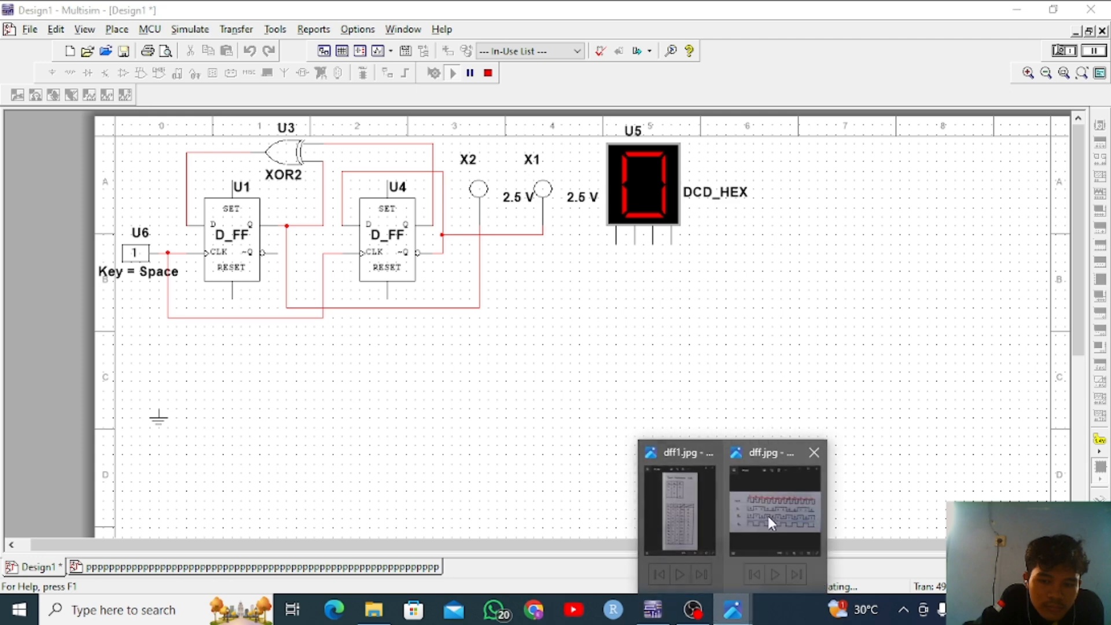
pyautogui.click(768, 512)
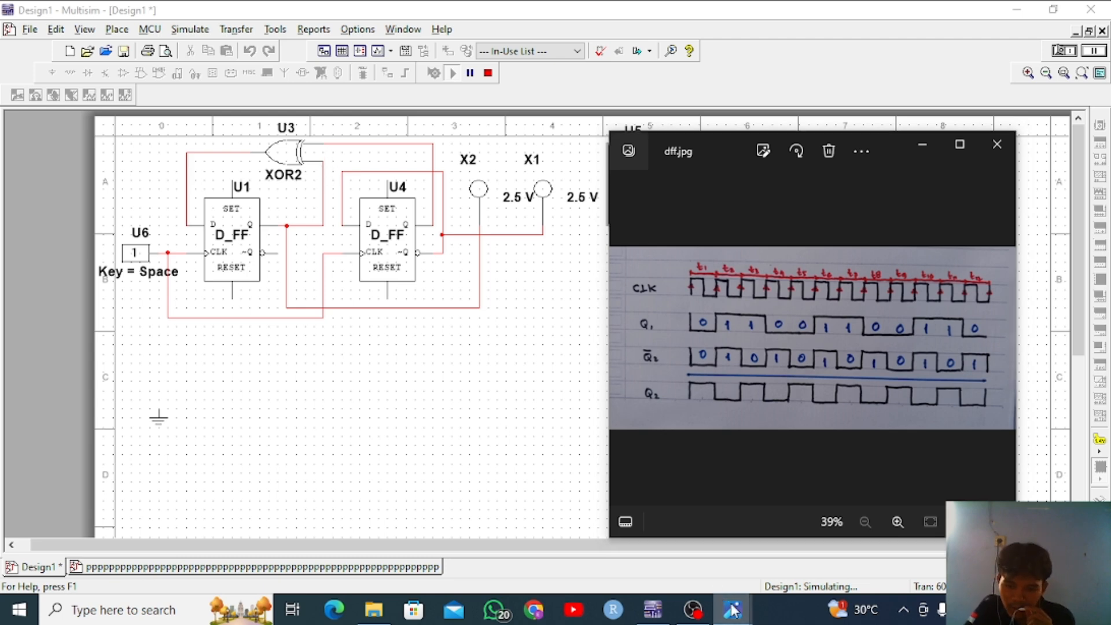
# Consult the XOR truth table in dff1.jpg, and return to the timing diagram dff.jpg beside the circuit
pyautogui.moveTo(730, 607)
pyautogui.click(689, 523)
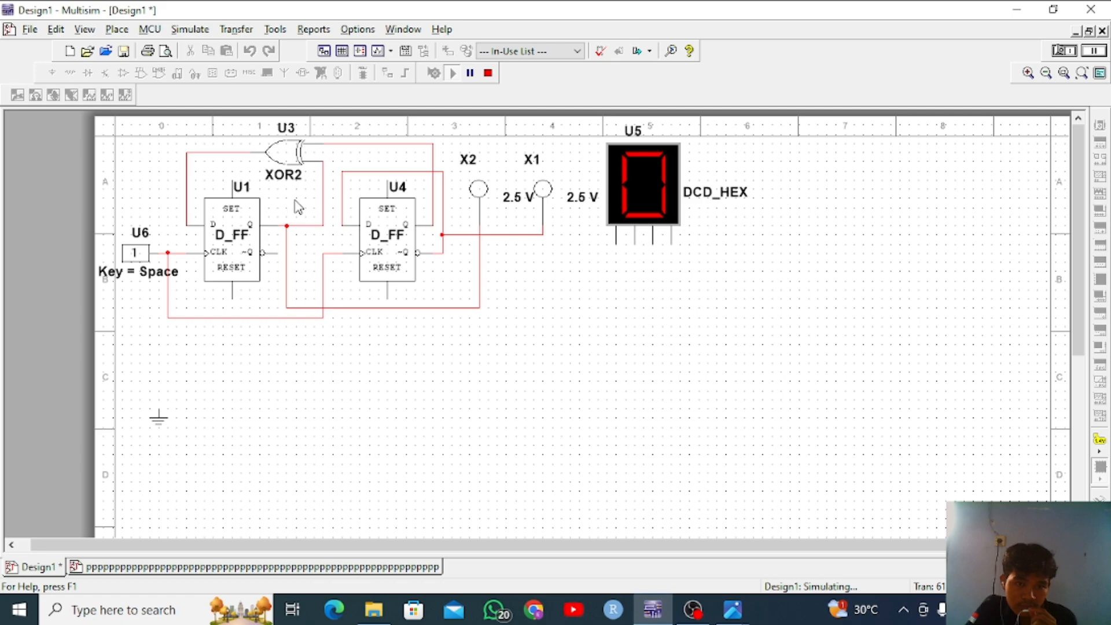
pyautogui.moveTo(733, 608)
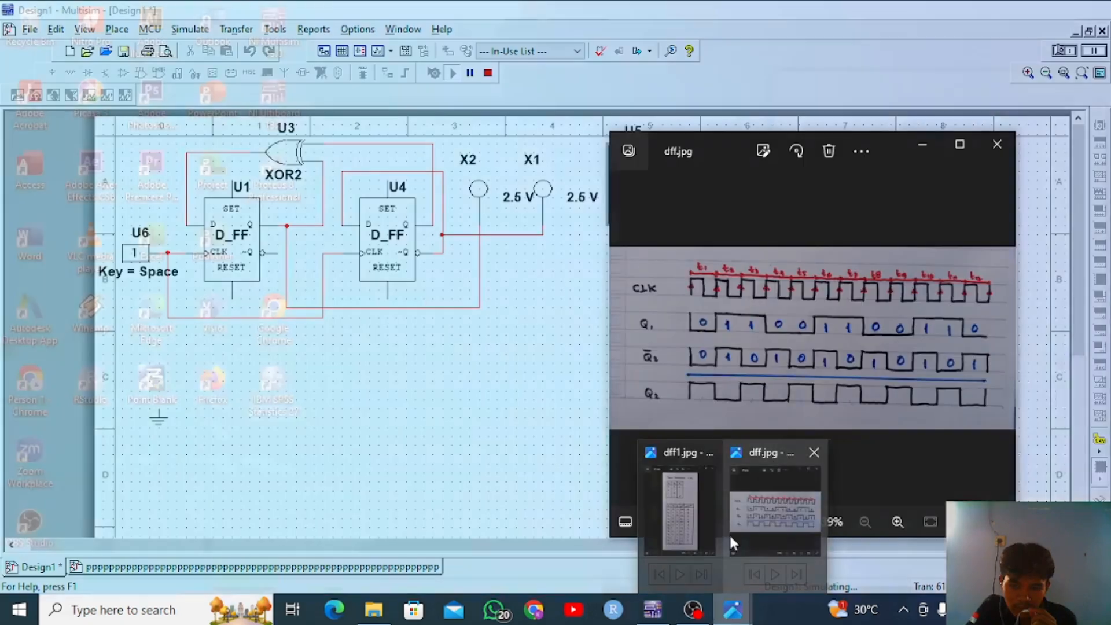
pyautogui.click(729, 533)
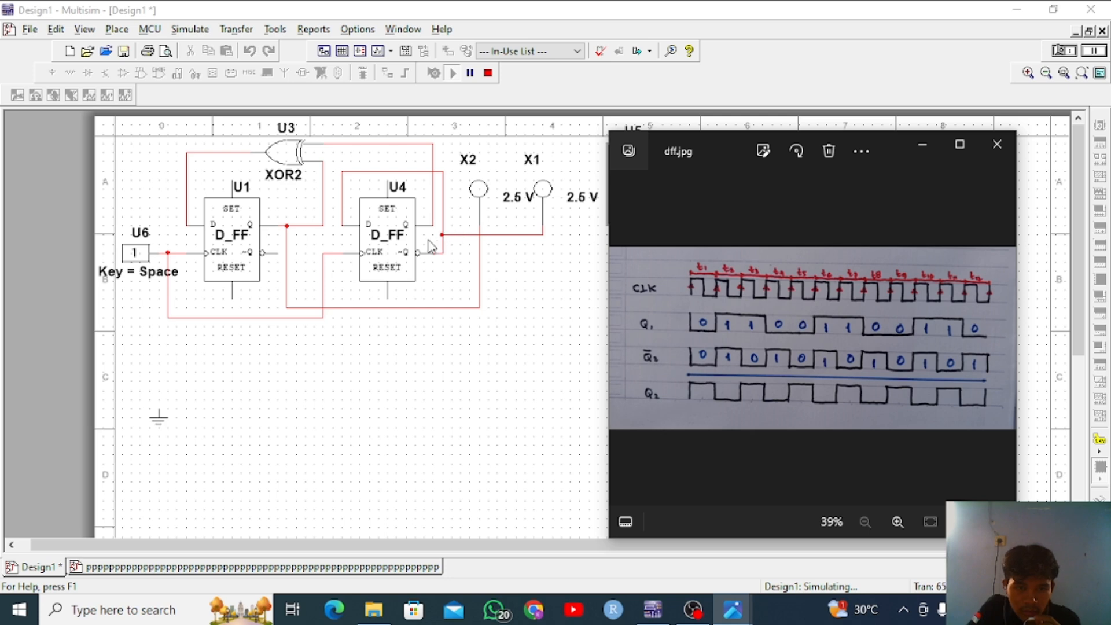
# Pulse clock input U6 from 0 to 1, and compare probes X2 and X1 with the timing diagram dff.jpg
pyautogui.click(137, 255)
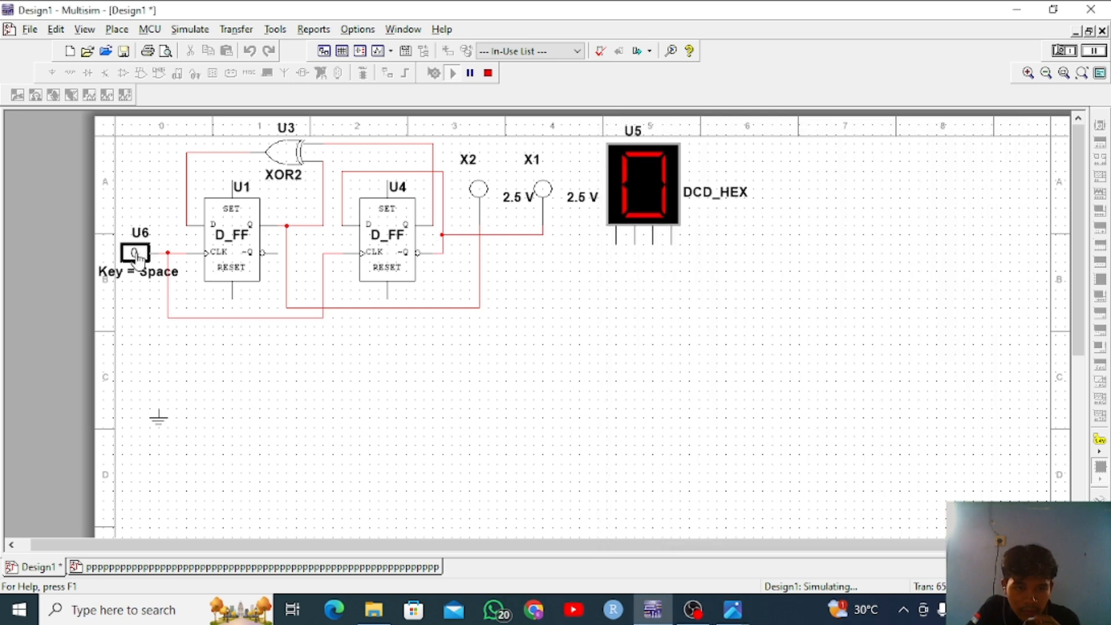
pyautogui.click(138, 255)
pyautogui.scroll(-3, 640, 530)
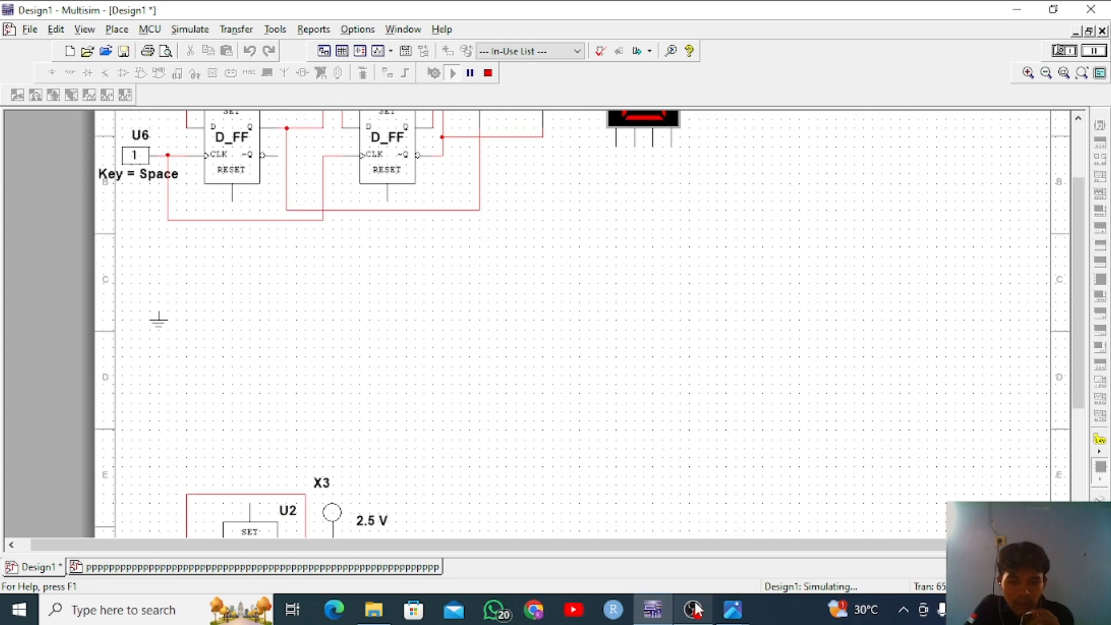
pyautogui.scroll(-4, 1042, 377)
pyautogui.click(1010, 450)
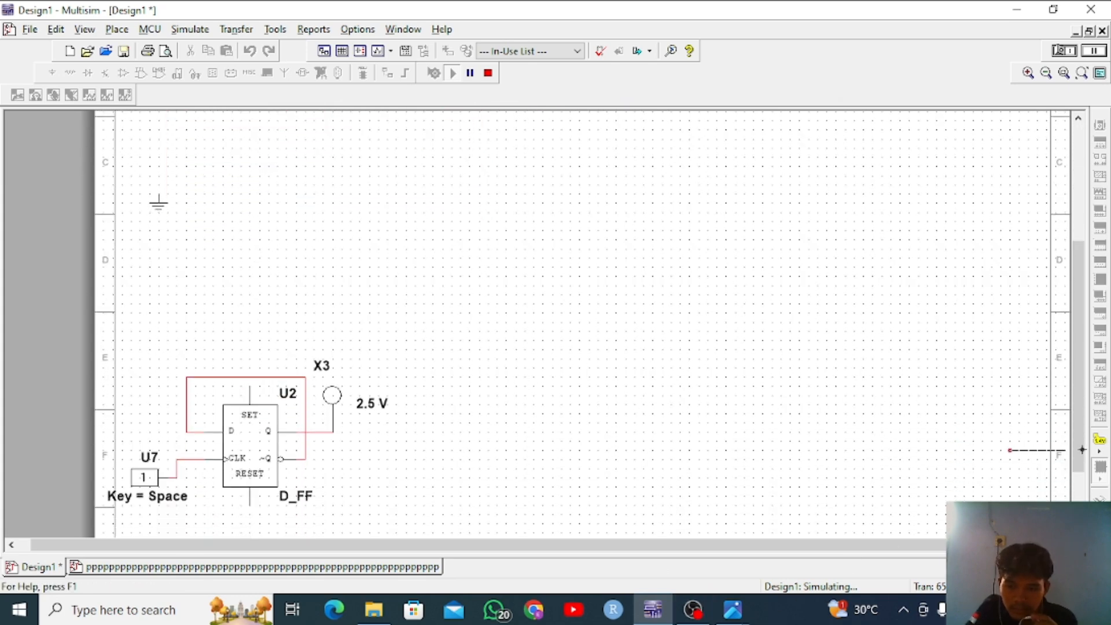
pyautogui.scroll(7, 1077, 449)
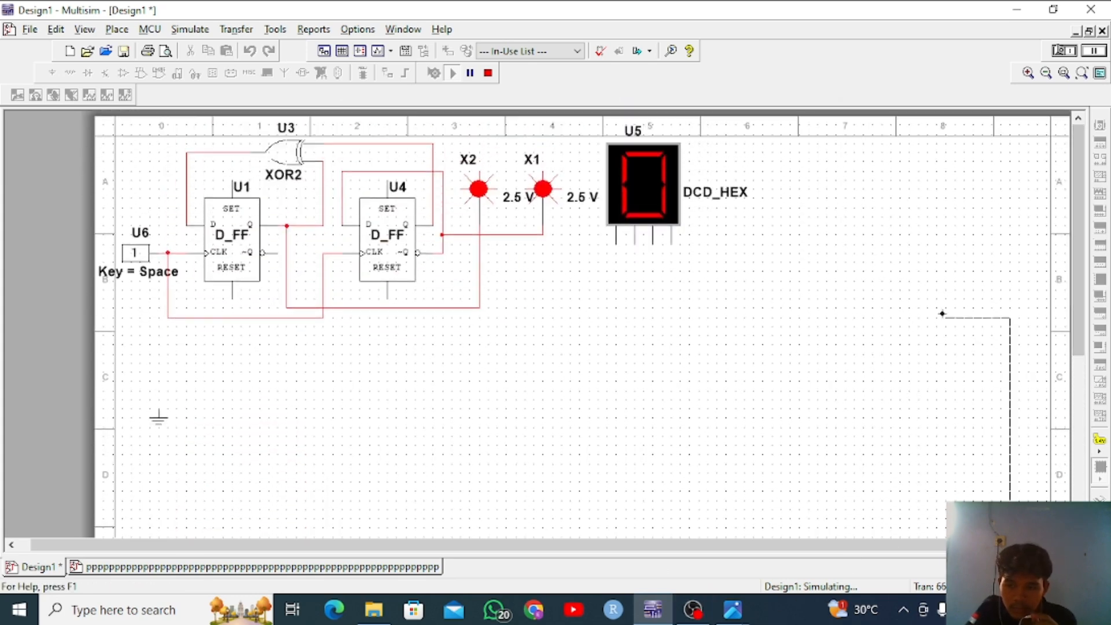
pyautogui.press('Escape')
pyautogui.moveTo(734, 610)
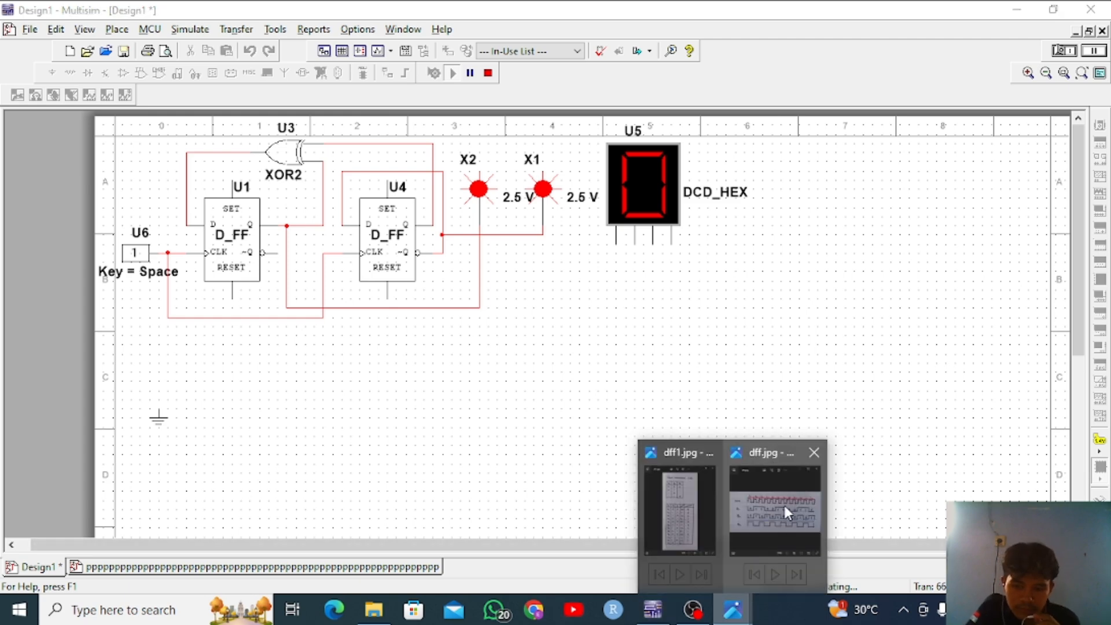
pyautogui.click(784, 505)
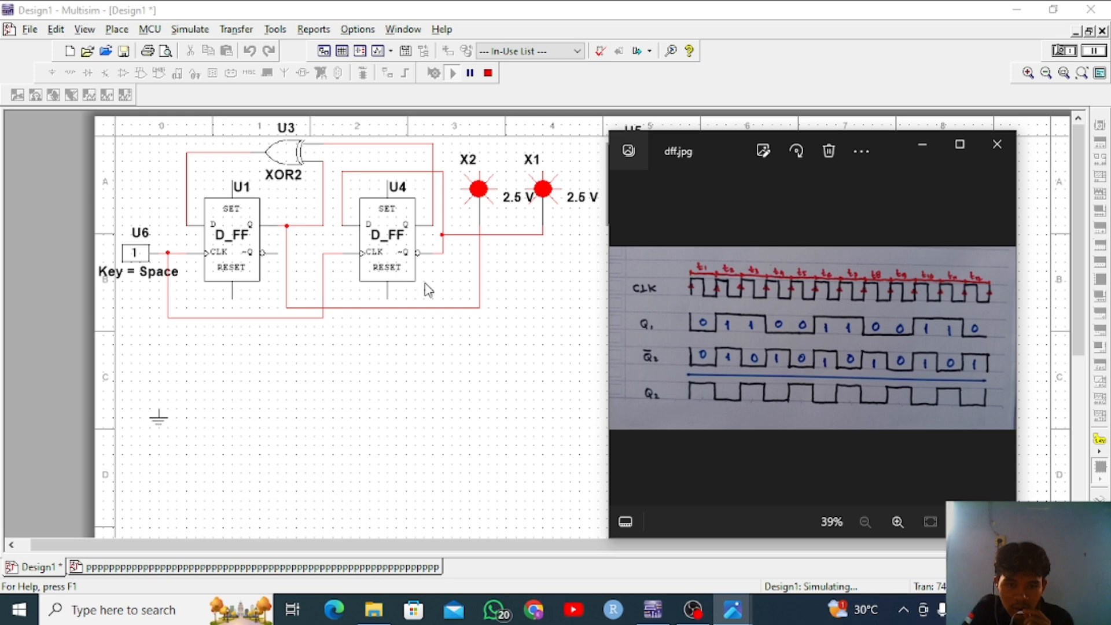
# Advance the counter by one more rising edge on U6, and check the new probe states against dff.jpg
pyautogui.click(137, 255)
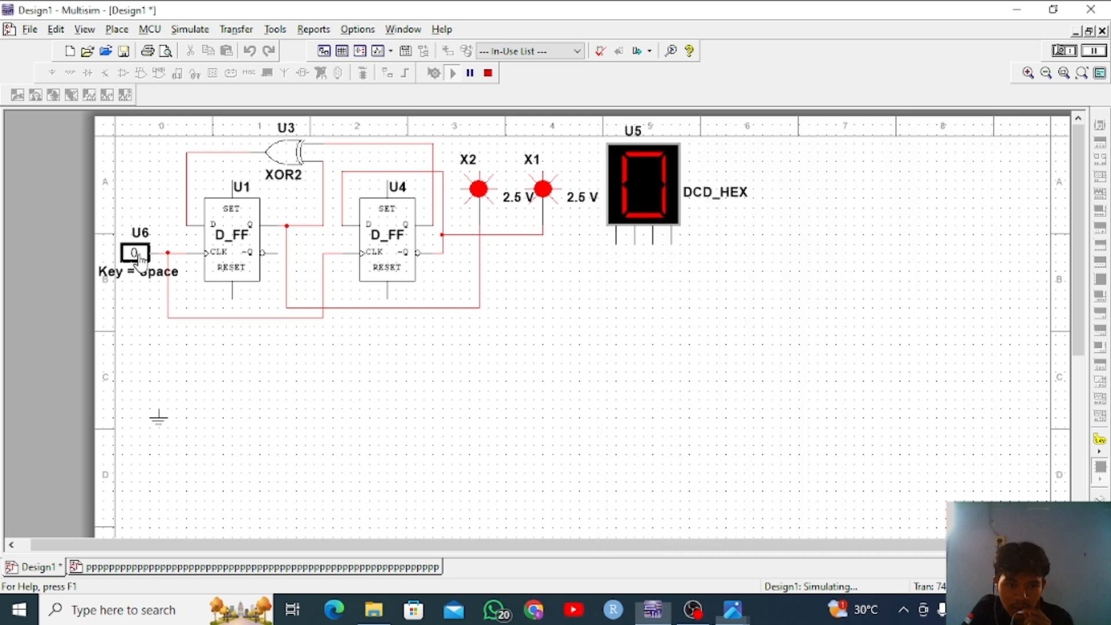
pyautogui.click(138, 254)
pyautogui.scroll(-3, 1070, 379)
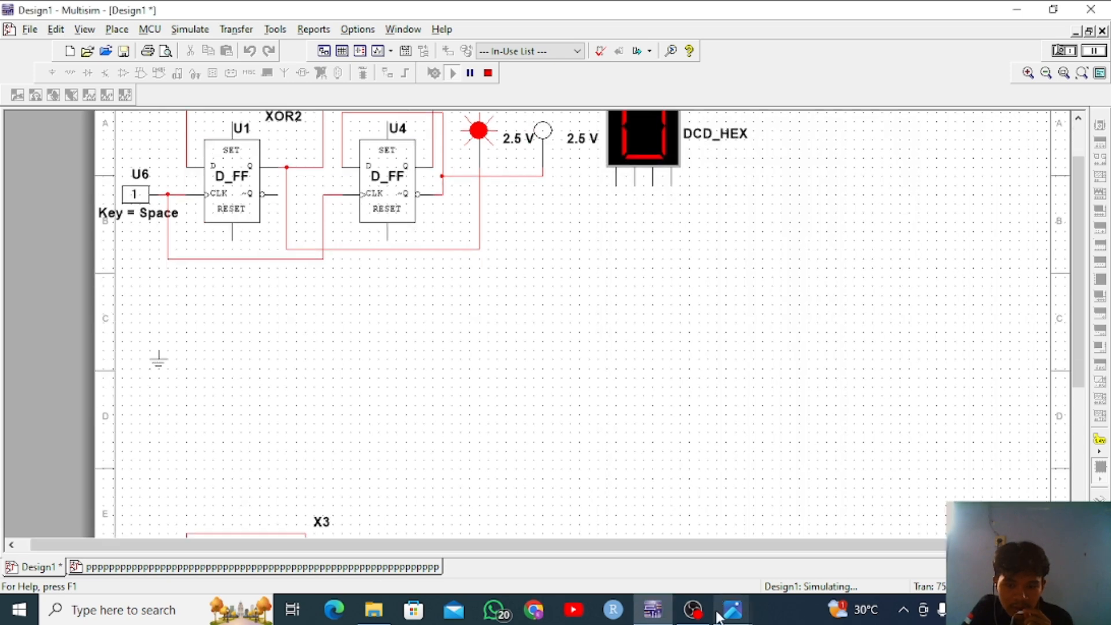
pyautogui.scroll(3, 1069, 376)
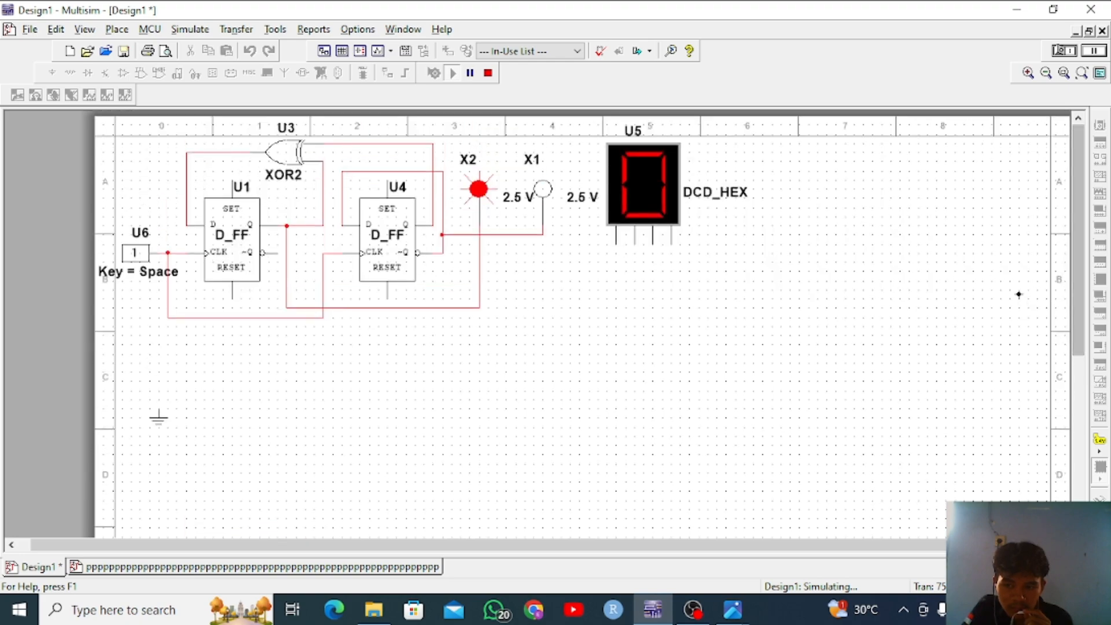
pyautogui.click(1019, 290)
pyautogui.moveTo(733, 609)
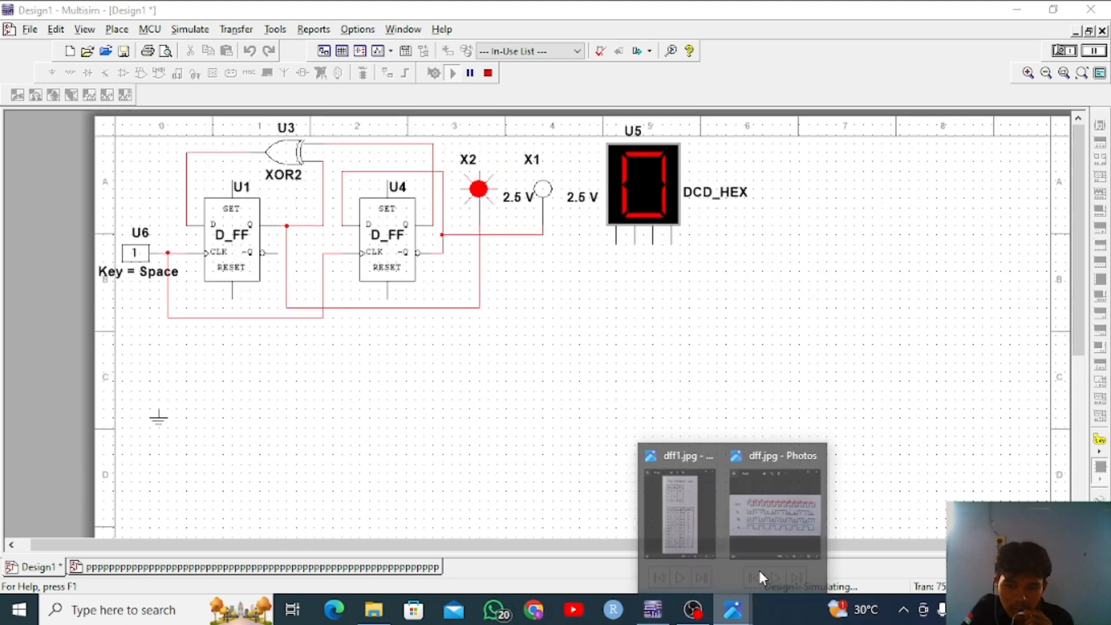
pyautogui.click(782, 517)
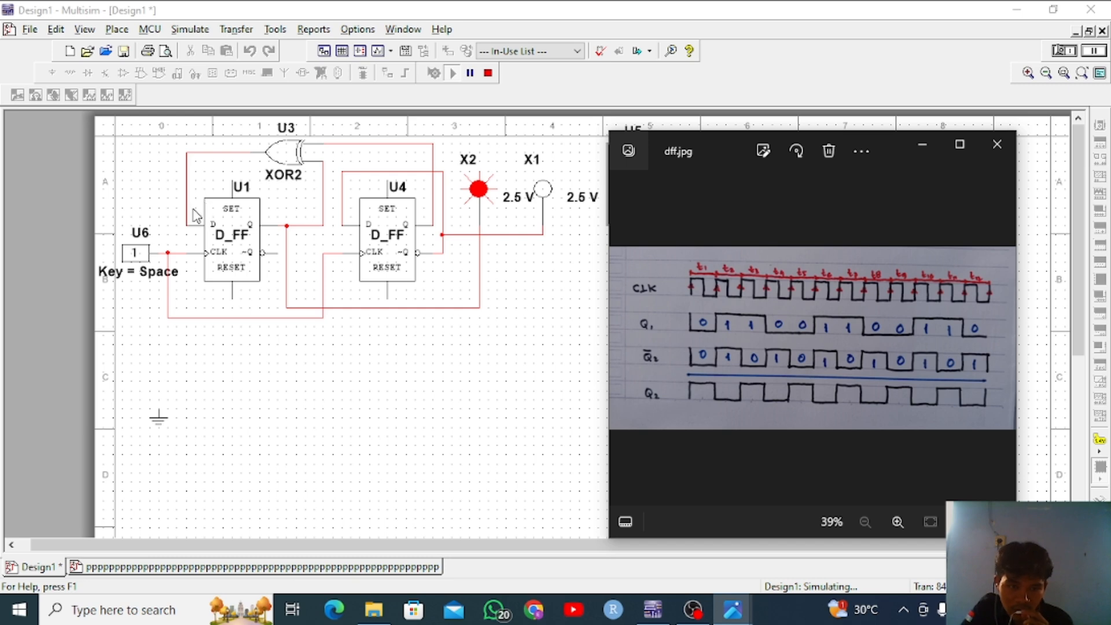
# Toggle clock input U6 low and high once more, and compare the resulting probe states with the Q1 and inverted Q2 rows of dff.jpg
pyautogui.click(136, 255)
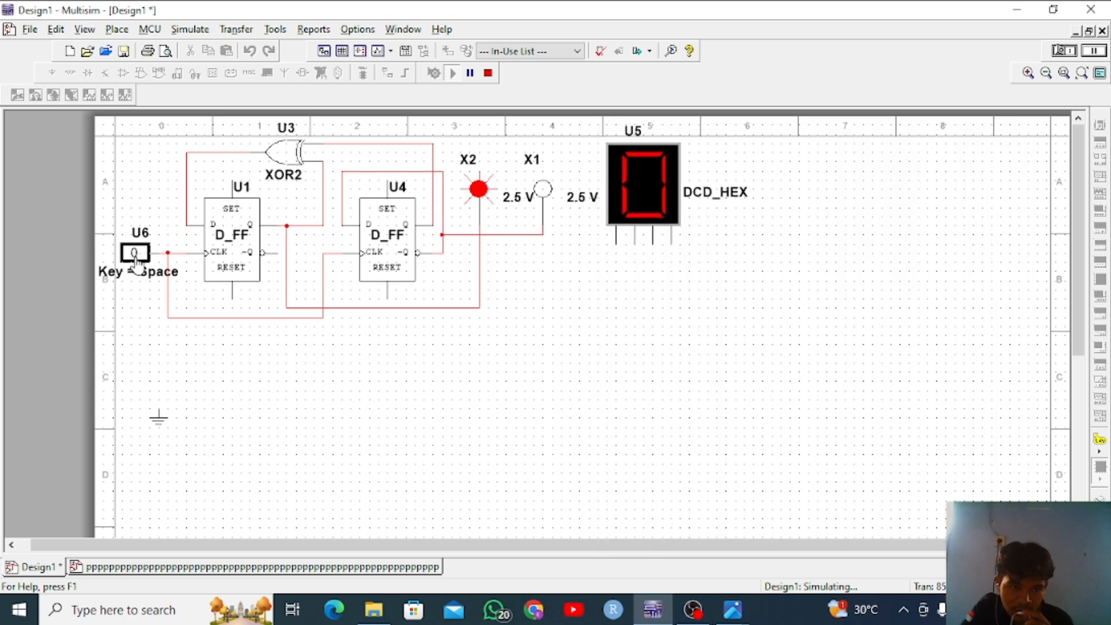
pyautogui.click(136, 255)
pyautogui.scroll(-2, 579, 324)
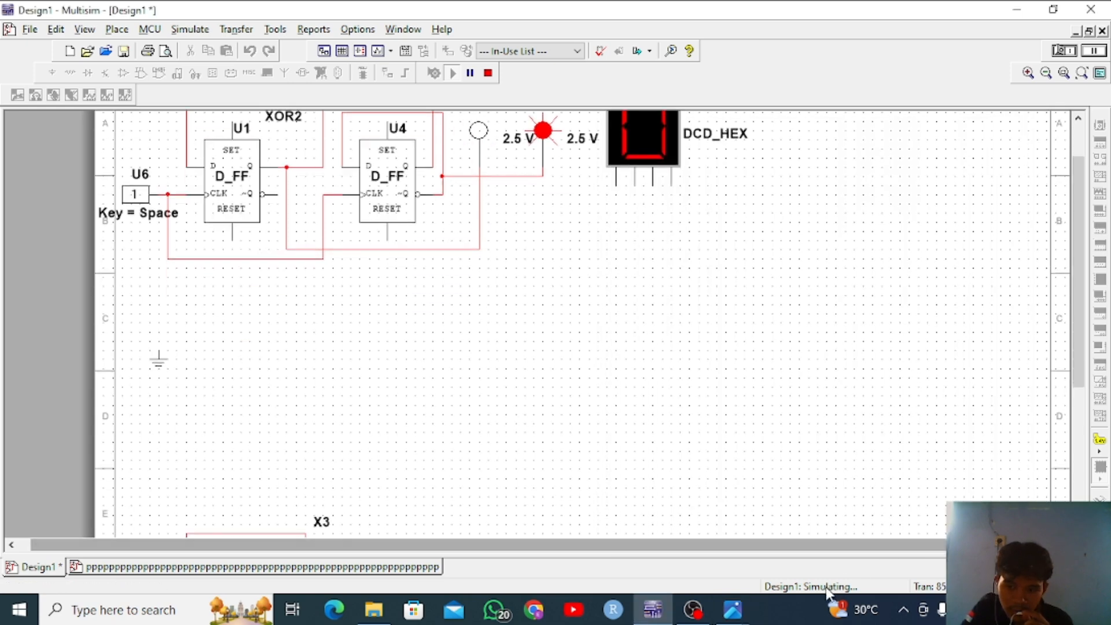
pyautogui.scroll(-1, 802, 316)
pyautogui.click(799, 310)
pyautogui.scroll(3, 1062, 189)
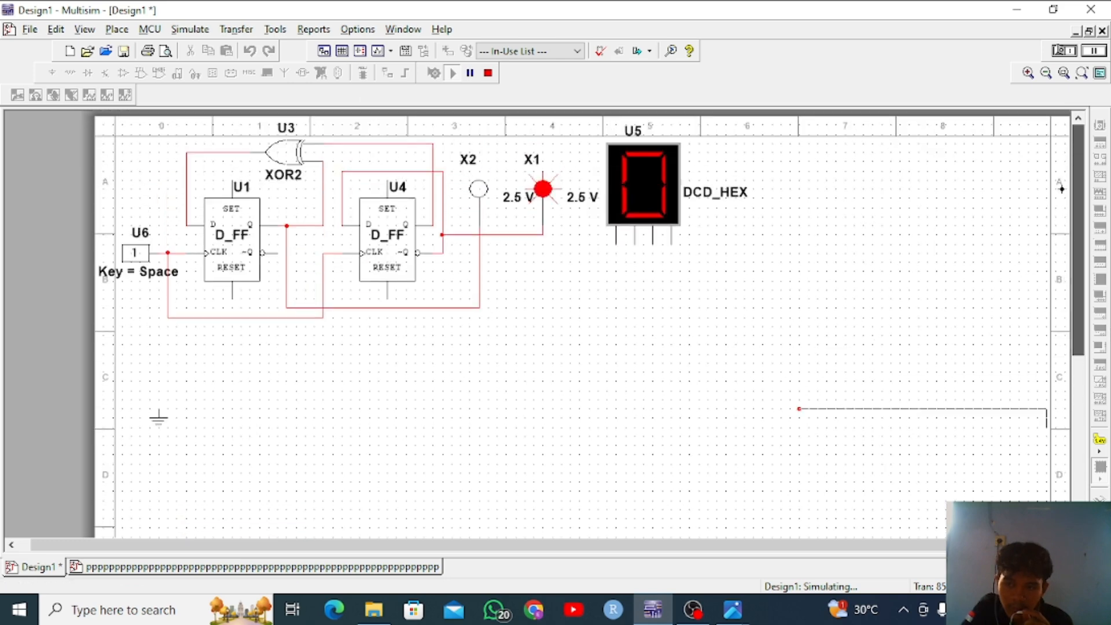
pyautogui.press('Escape')
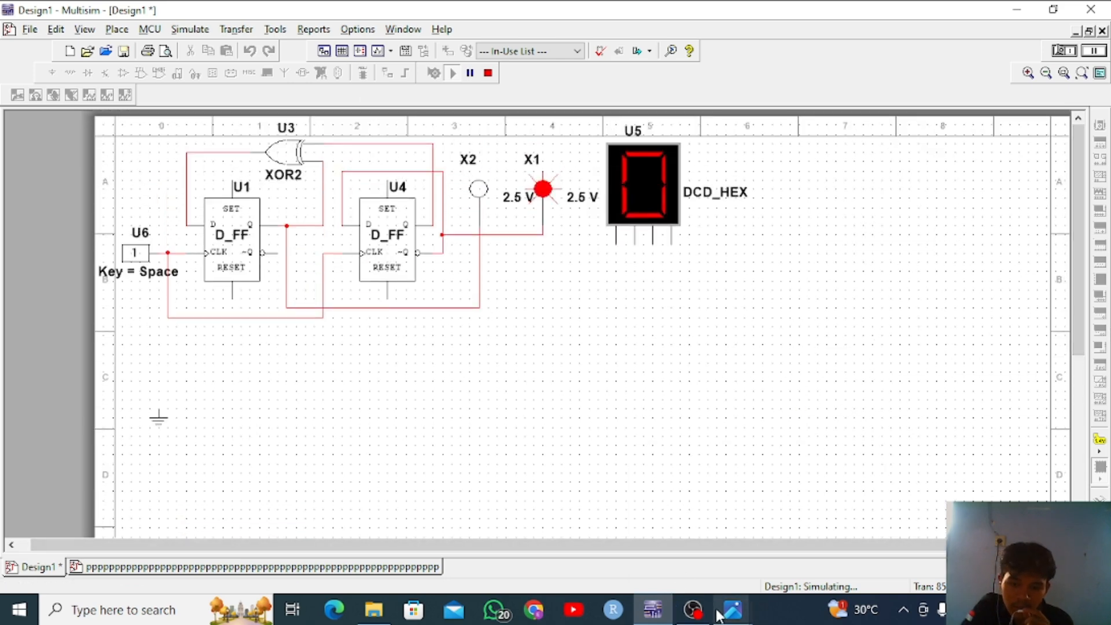
pyautogui.moveTo(730, 612)
pyautogui.click(770, 537)
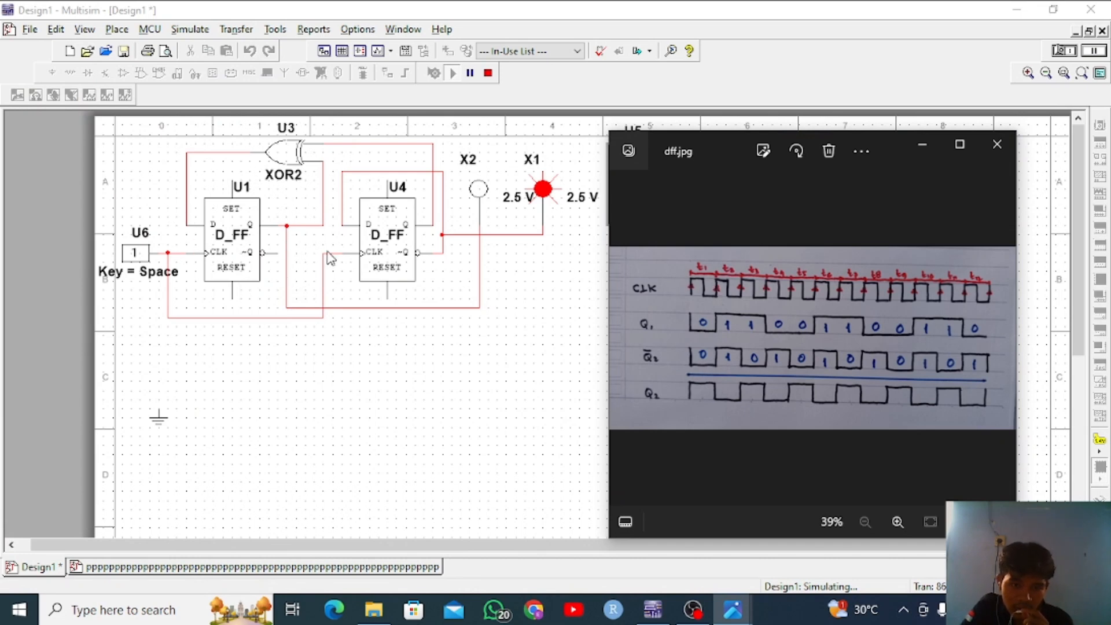
pyautogui.click(441, 253)
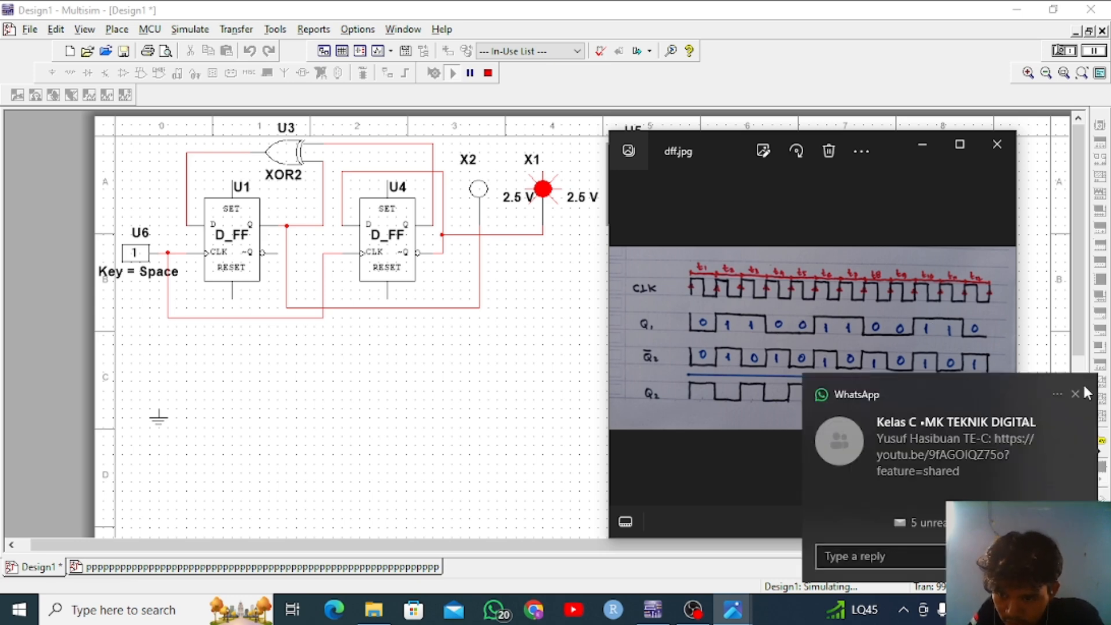
# Dismiss the WhatsApp notification, and arrange the table image dff1.jpg and timing diagram dff.jpg so the probes and hex display U5 stay uncovered
pyautogui.click(1075, 394)
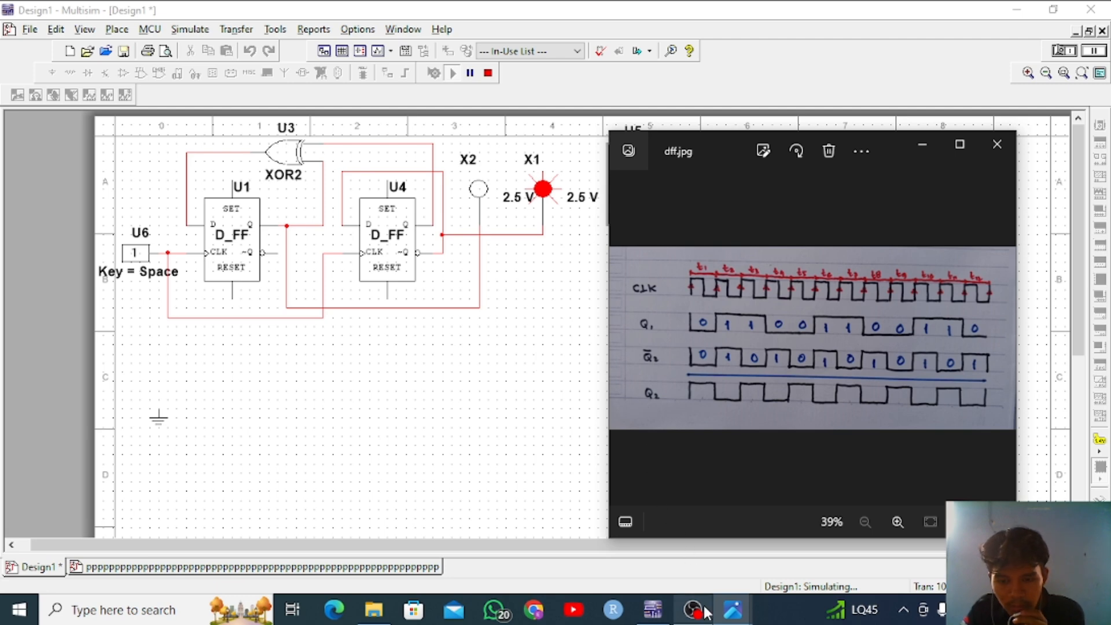
pyautogui.moveTo(744, 618)
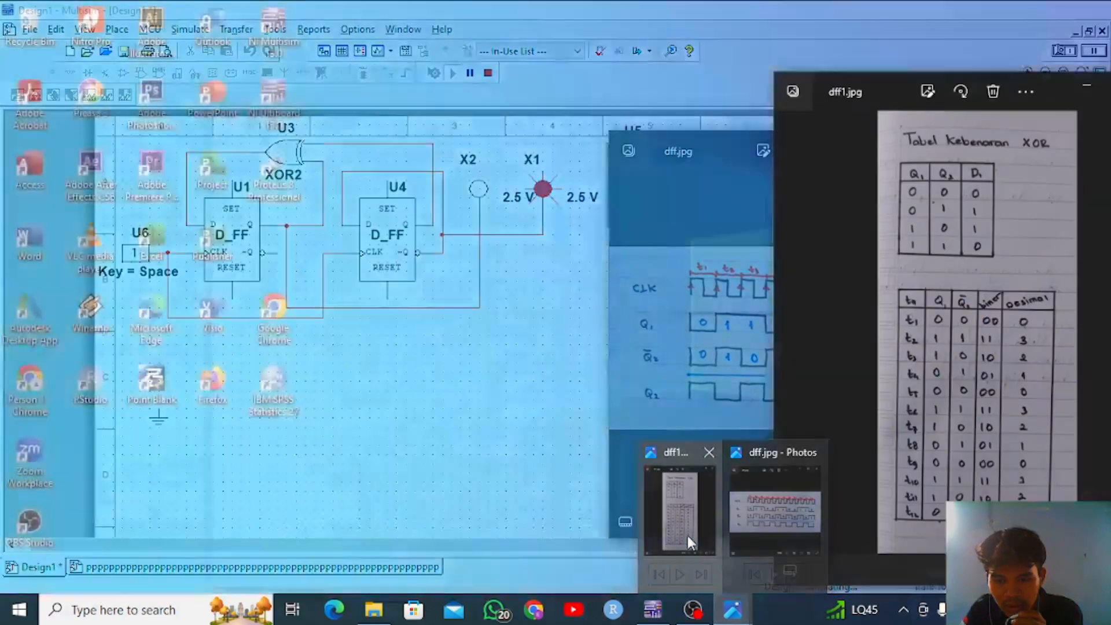
pyautogui.click(687, 535)
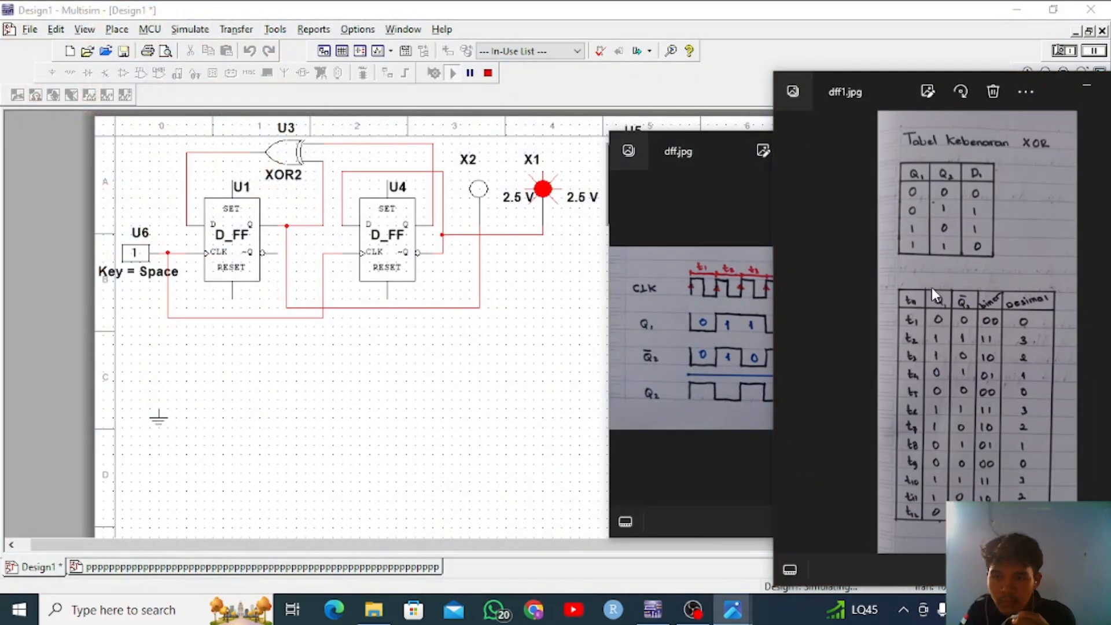
pyautogui.click(665, 175)
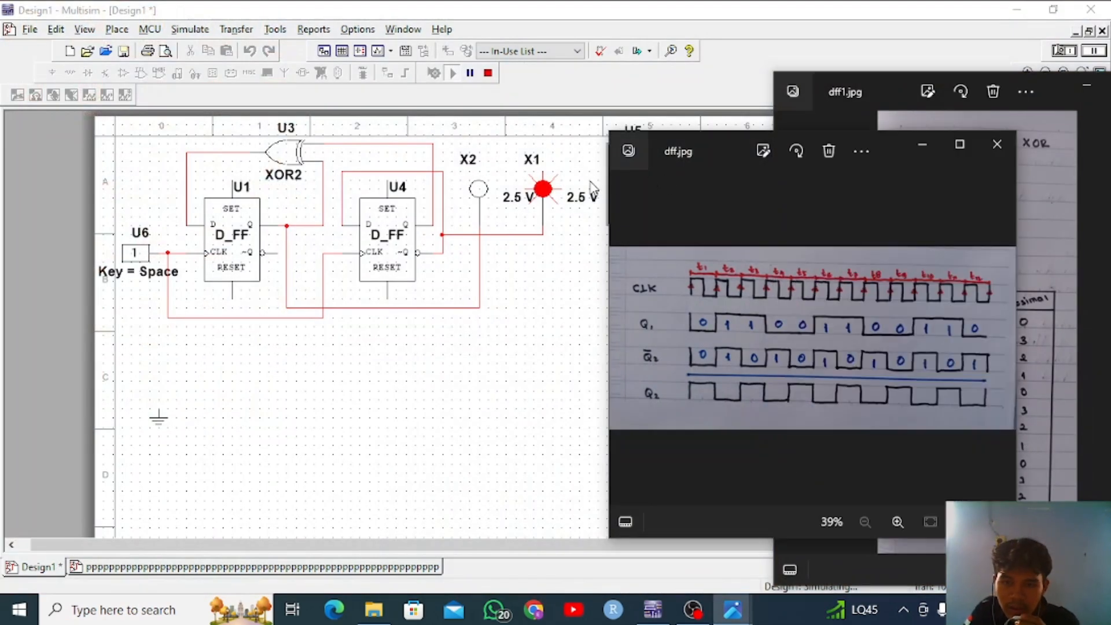
pyautogui.moveTo(709, 162); pyautogui.dragTo(576, 174)
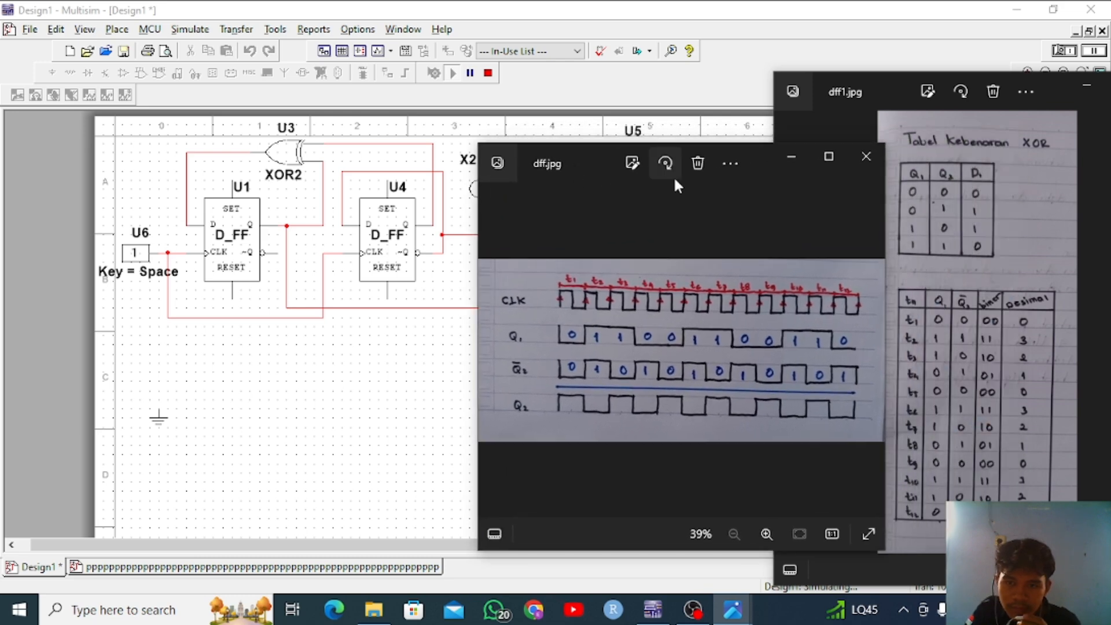
pyautogui.moveTo(753, 152); pyautogui.dragTo(559, 122)
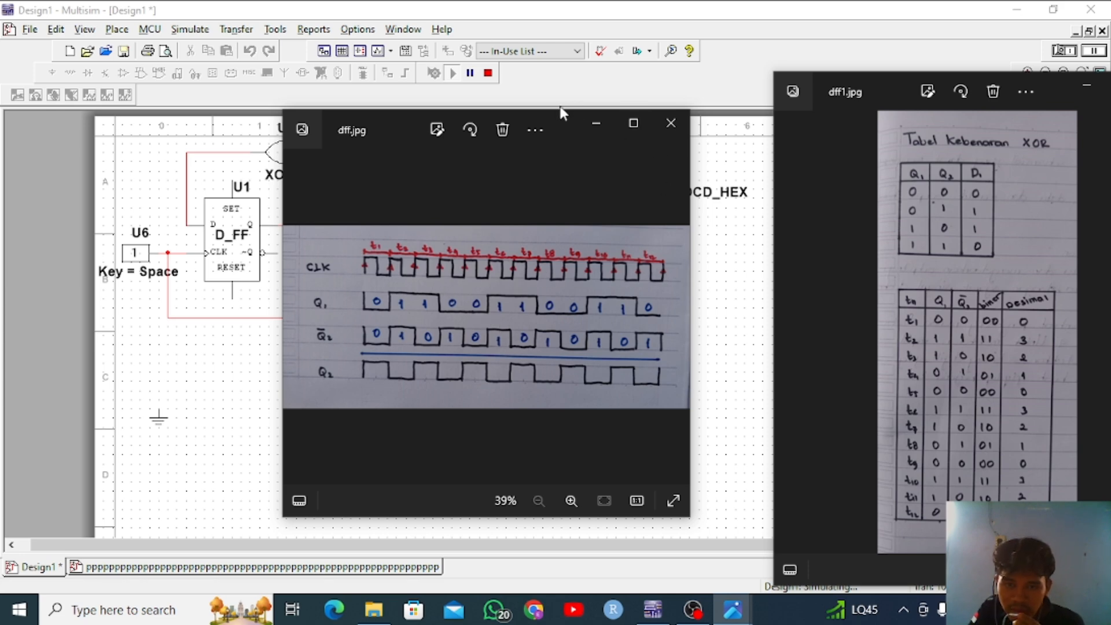
pyautogui.moveTo(557, 110); pyautogui.dragTo(544, 382)
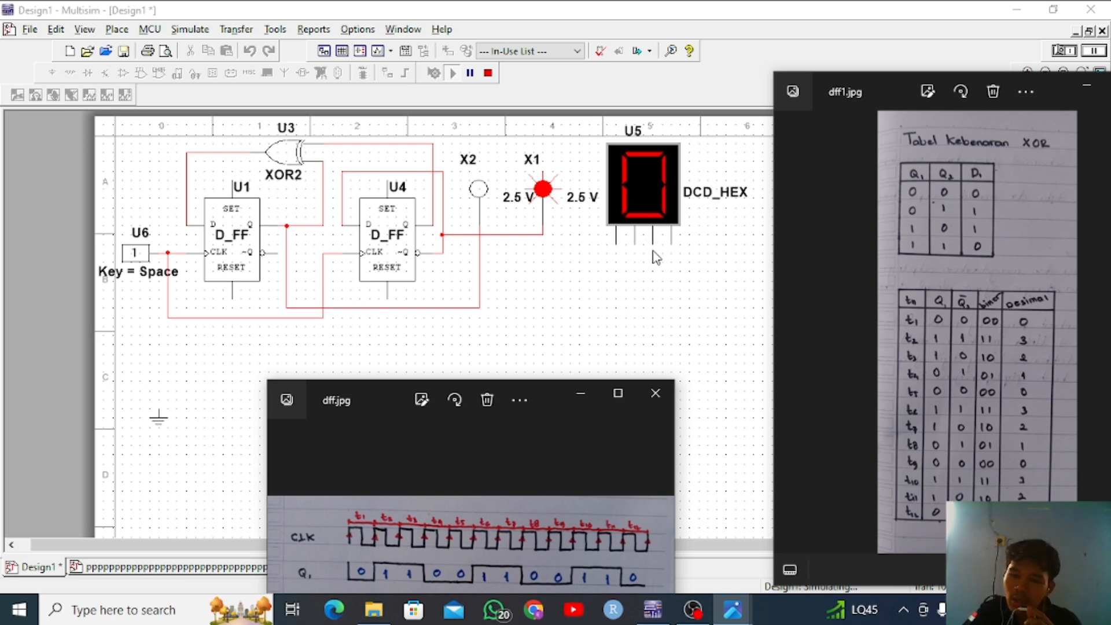
# Stop the simulation, and wire hex display U5's third pin to the X2 probe line and its fourth pin to the X1 line
pyautogui.click(488, 73)
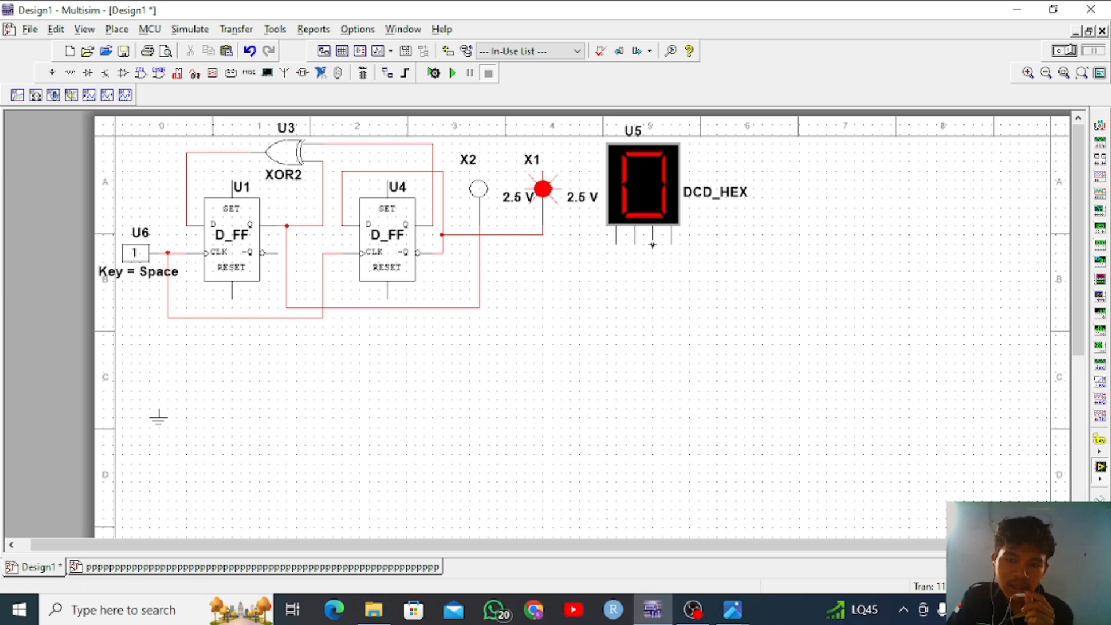
pyautogui.click(653, 245)
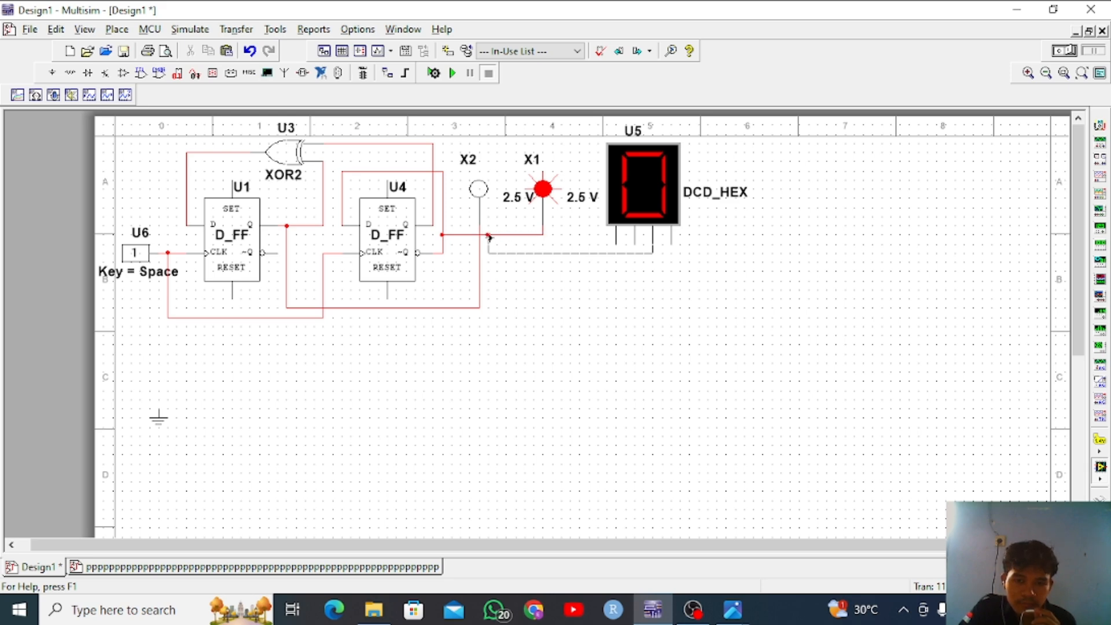
pyautogui.click(479, 253)
pyautogui.click(535, 236)
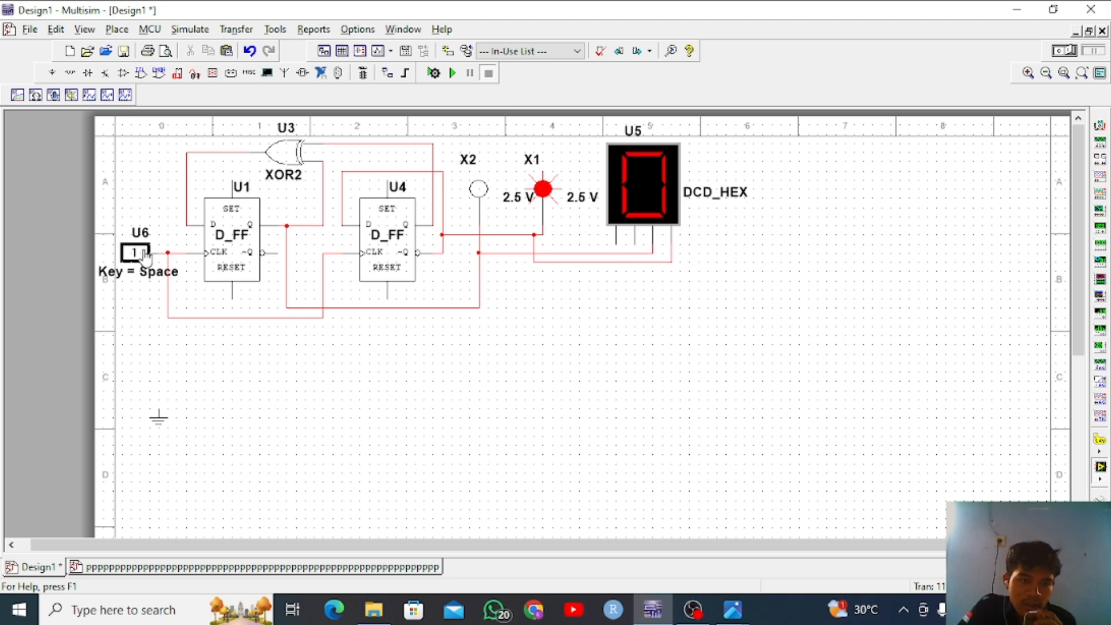
# Run the simulation, toggle clock input U6 through several cycles to check the count on hex display U5, and stop the run
pyautogui.click(457, 73)
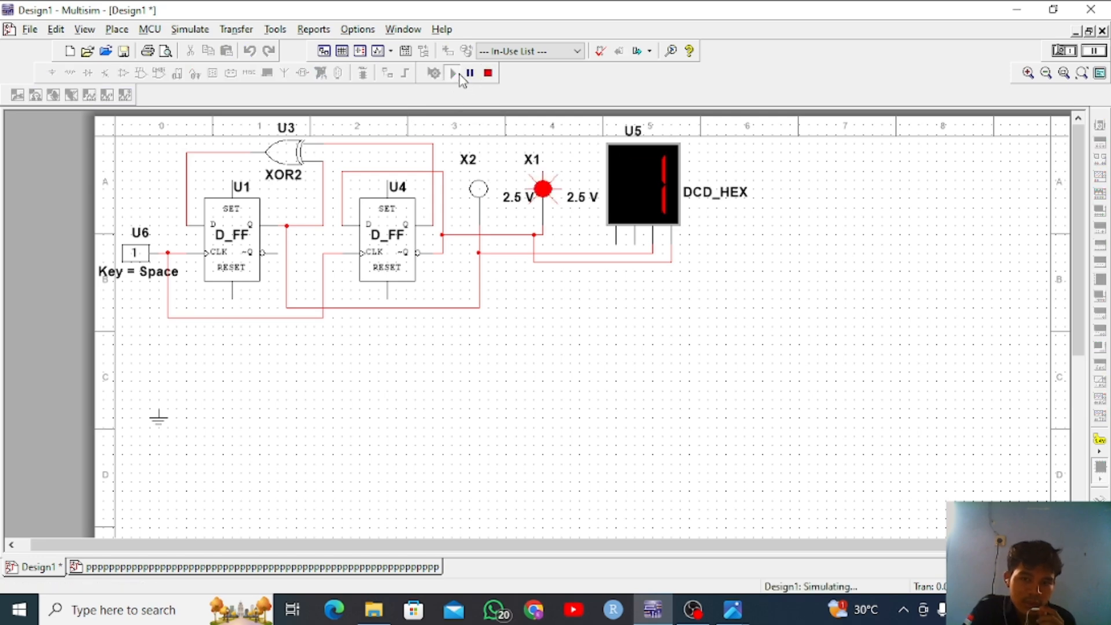
pyautogui.press('space')
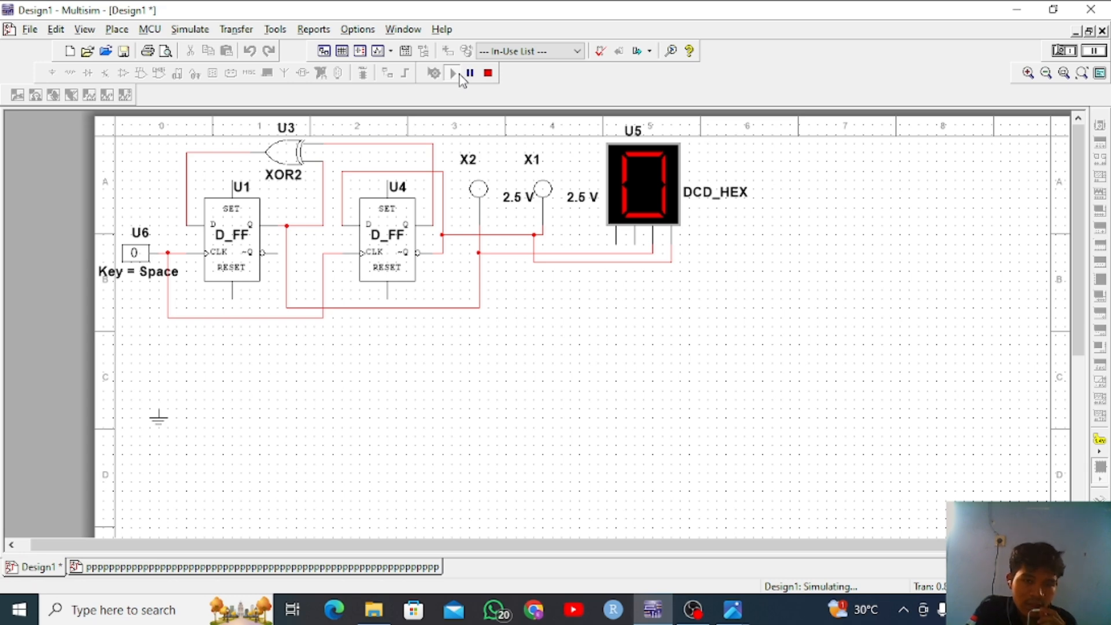
pyautogui.press('space')
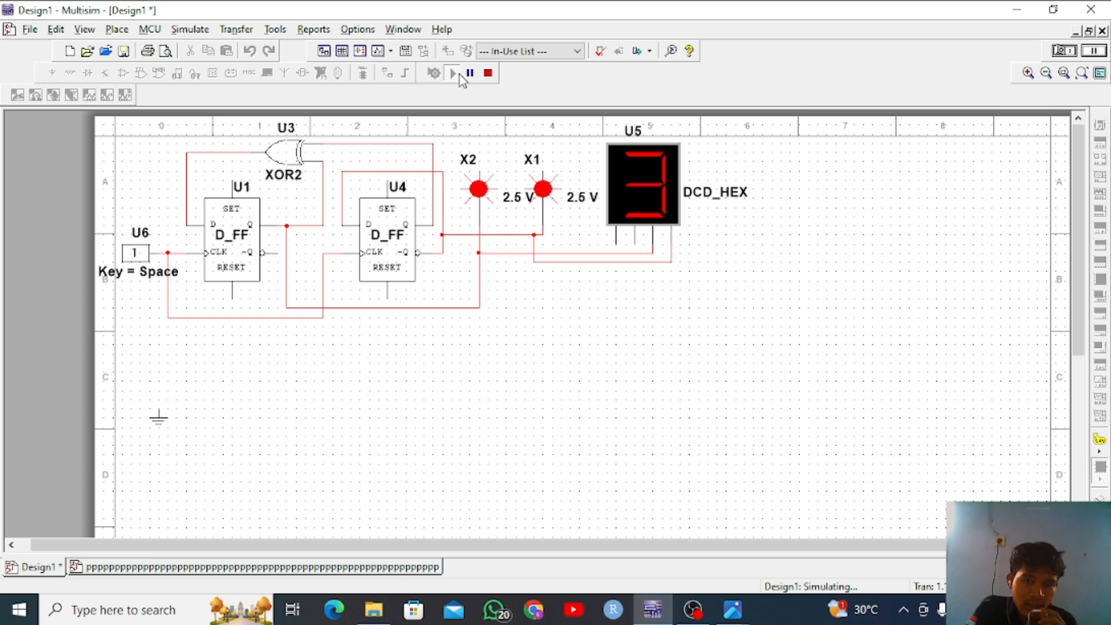
pyautogui.press('space')
pyautogui.press('space')
pyautogui.press('space')
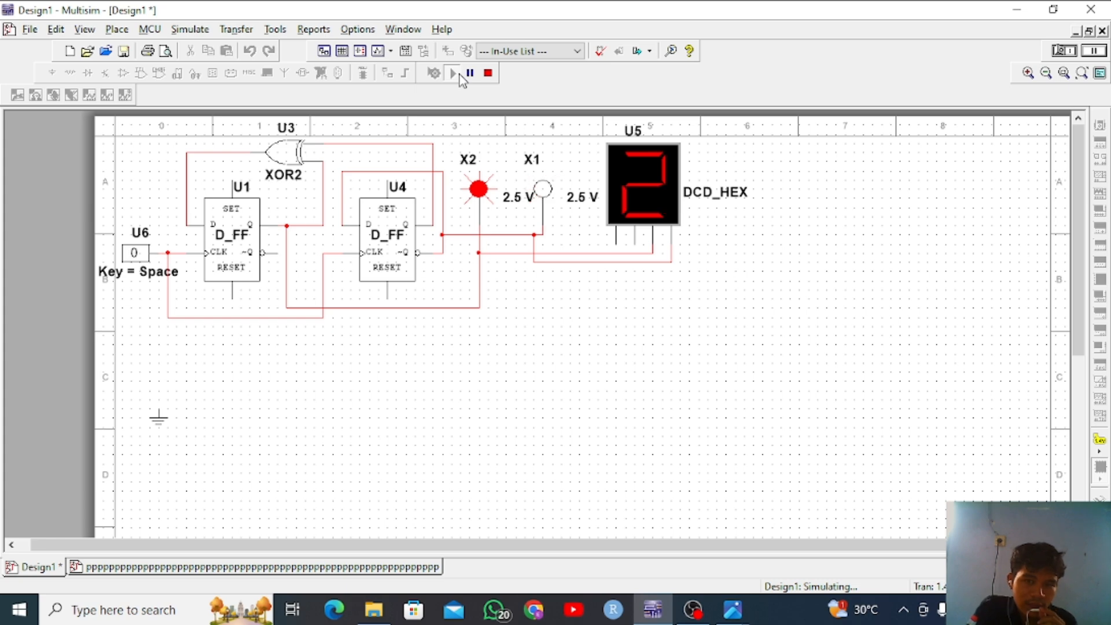
pyautogui.press('space')
pyautogui.press('space')
pyautogui.press('space')
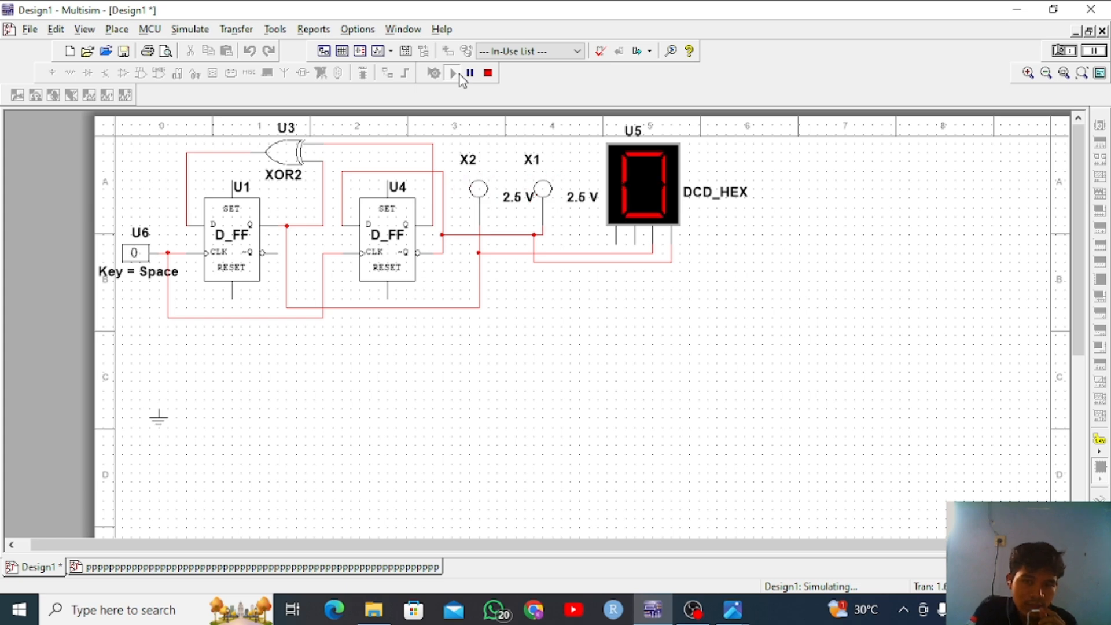
pyautogui.press('space')
pyautogui.press('space')
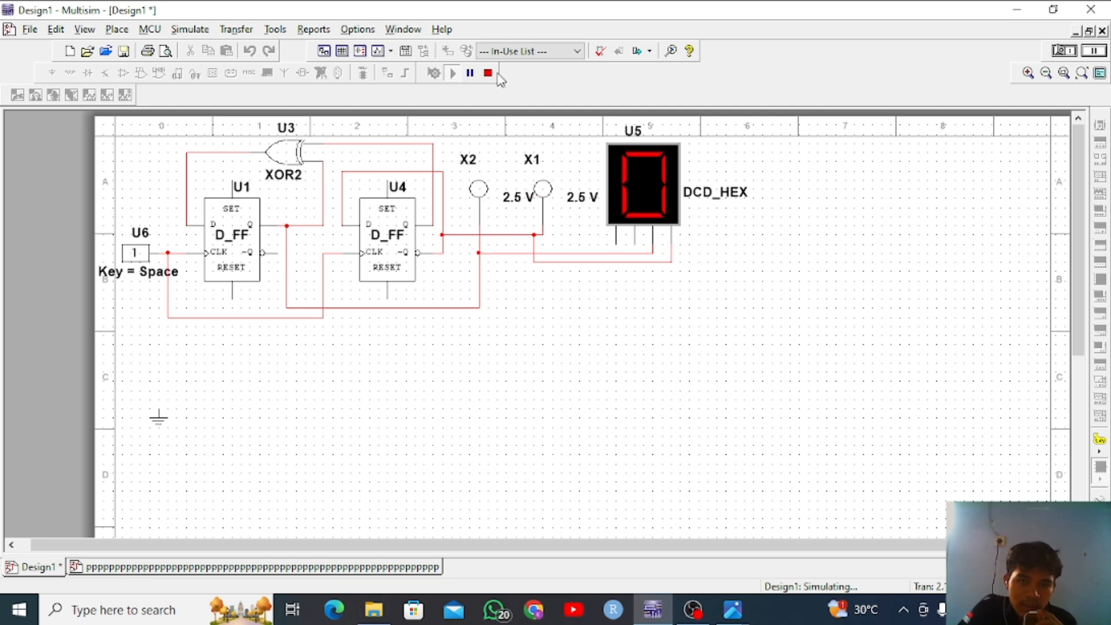
pyautogui.click(488, 72)
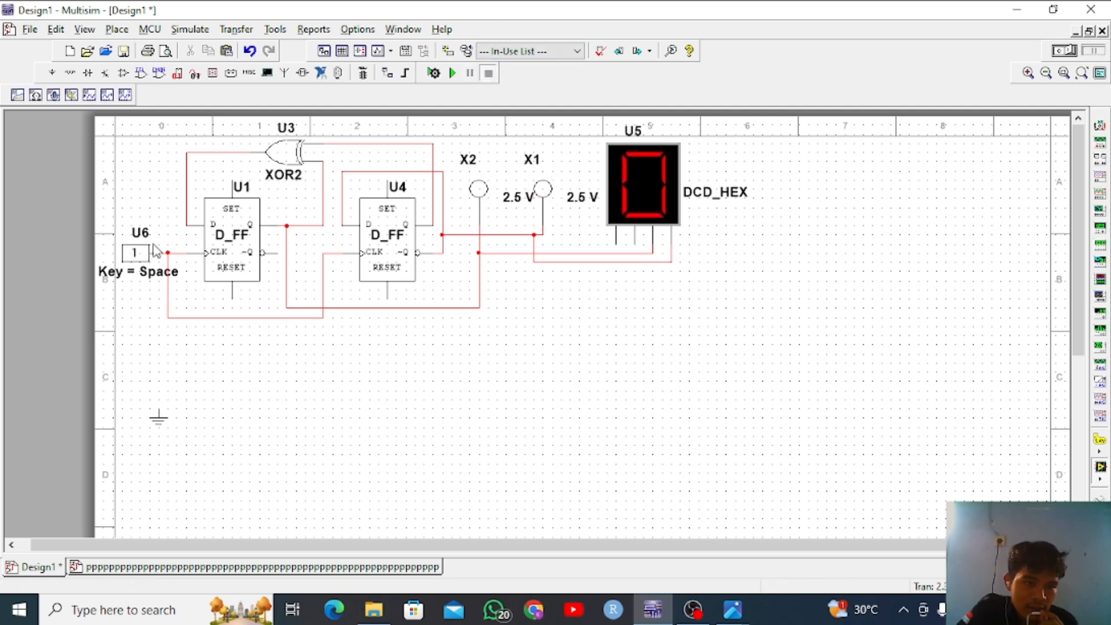
# Replace the interactive clock input U6 with a DIGITAL_CLOCK source on the flip-flops' shared clock line
pyautogui.rightClick(154, 255)
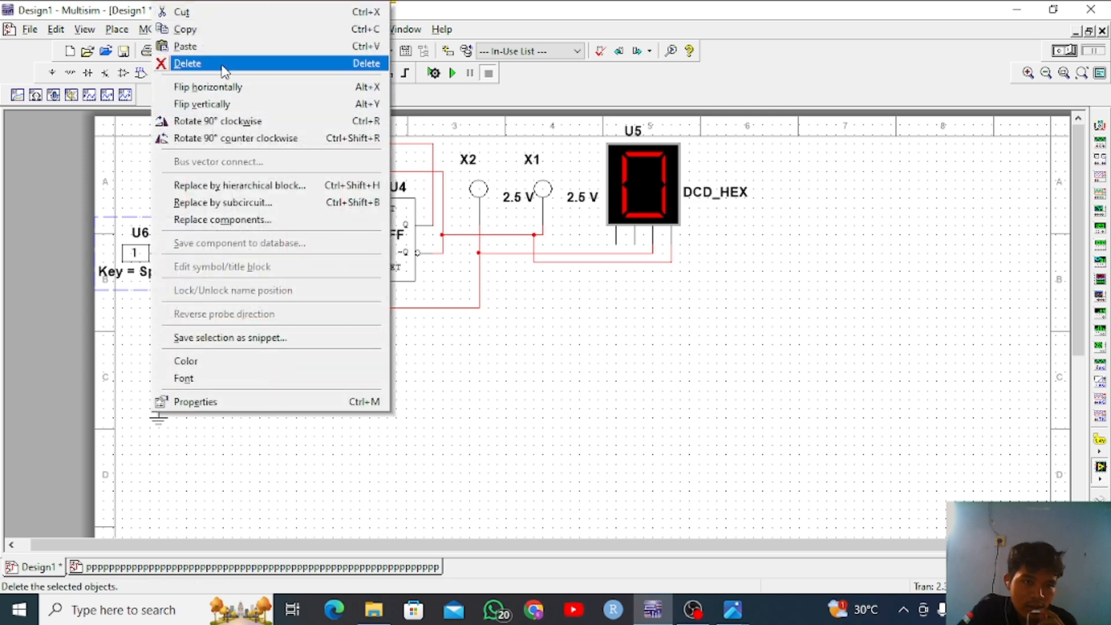
pyautogui.click(220, 64)
pyautogui.click(54, 74)
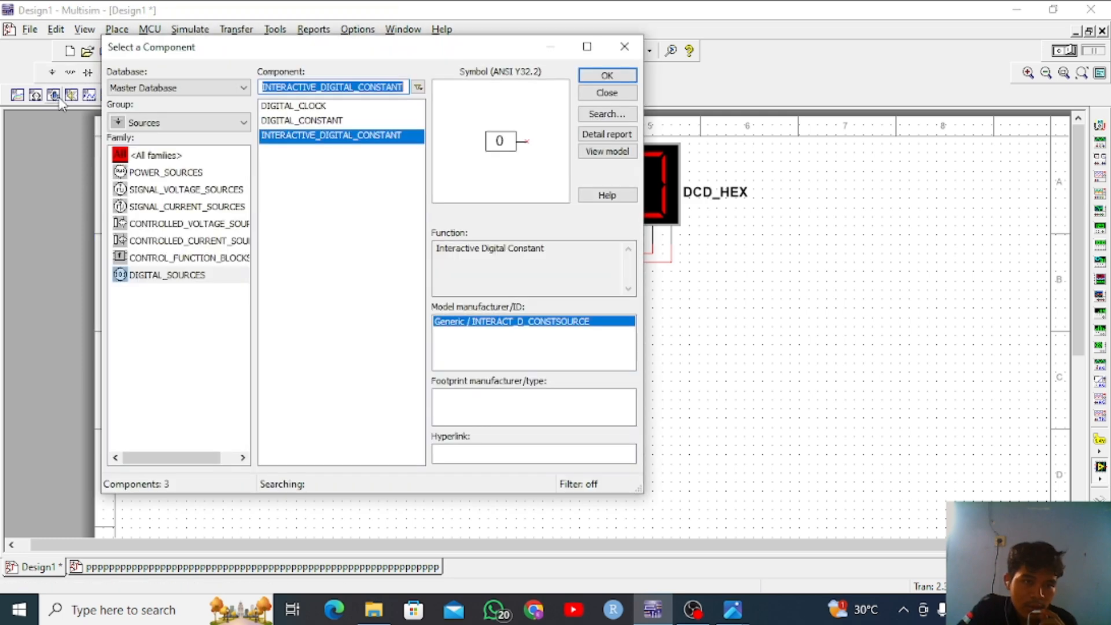
pyautogui.click(334, 121)
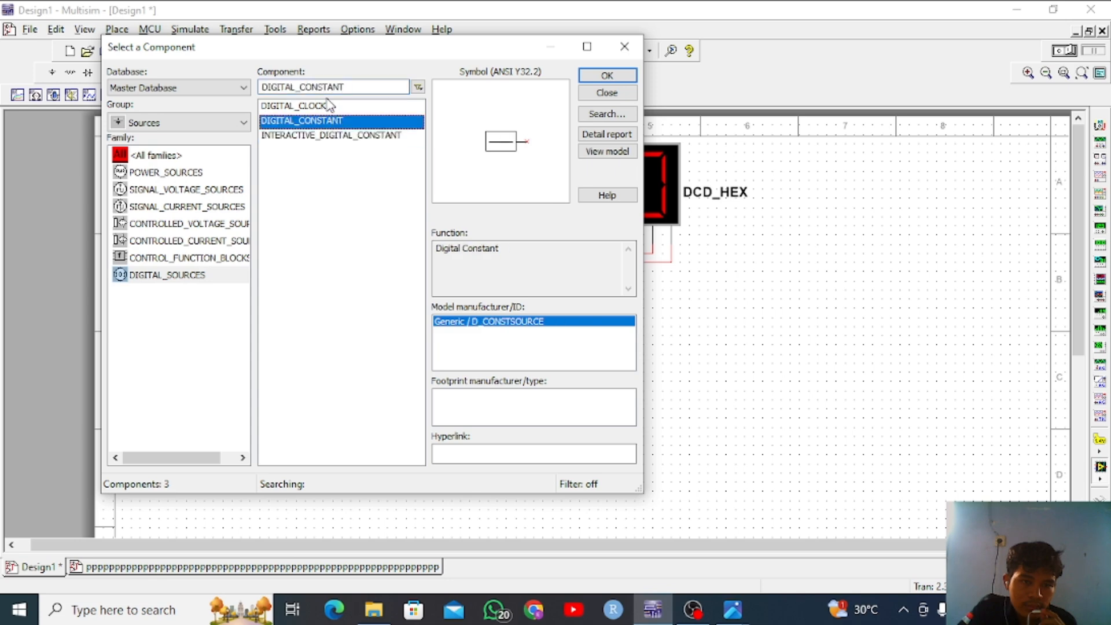
pyautogui.click(315, 106)
pyautogui.click(607, 76)
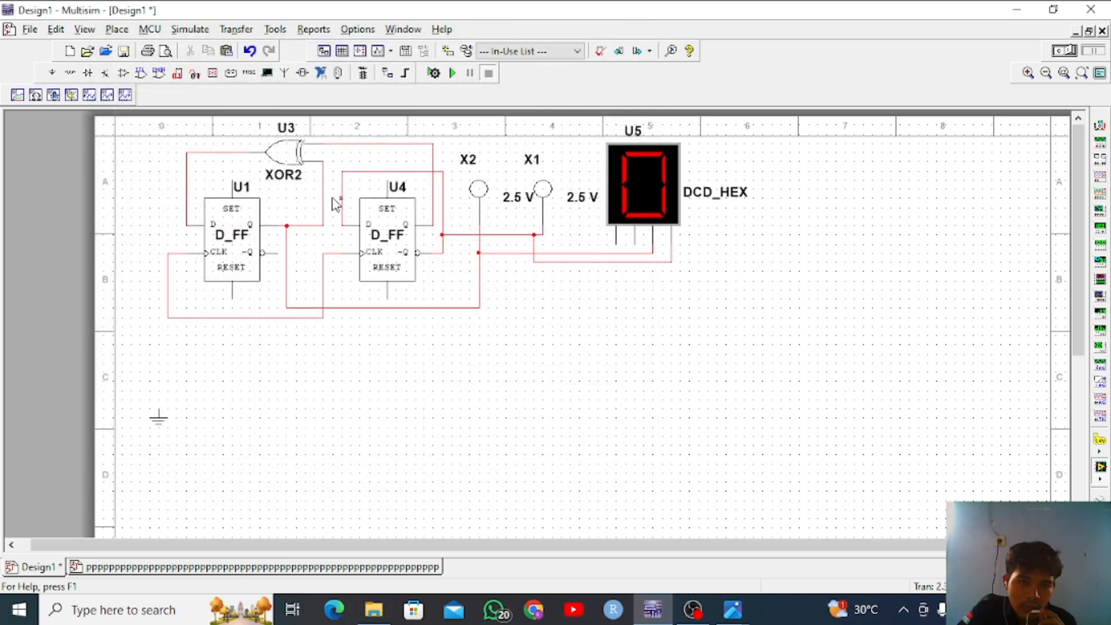
pyautogui.click(152, 256)
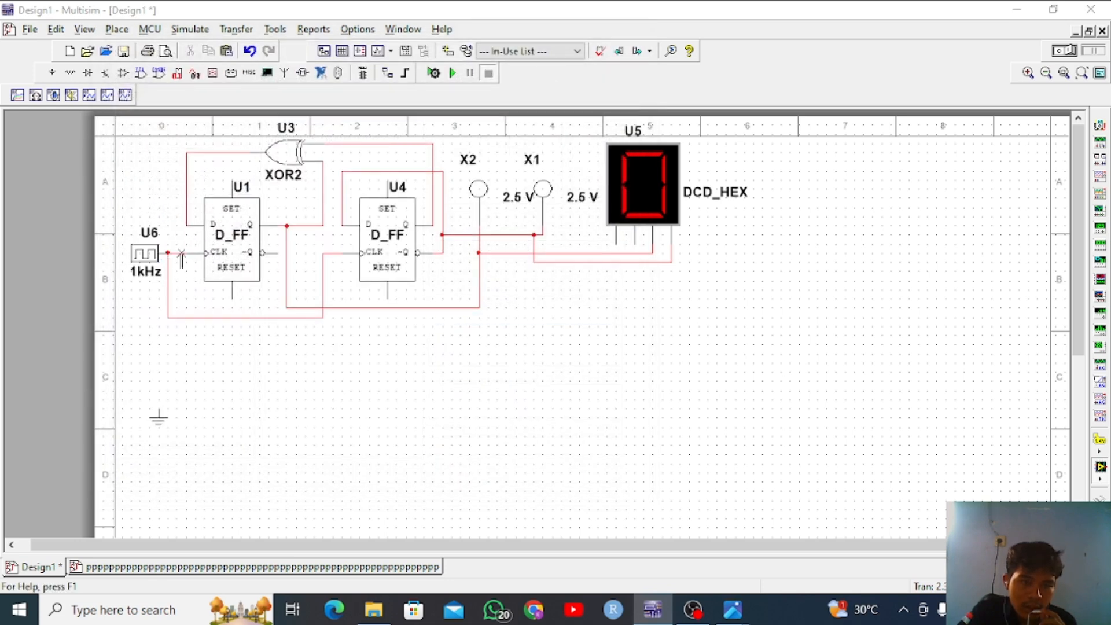
pyautogui.click(625, 46)
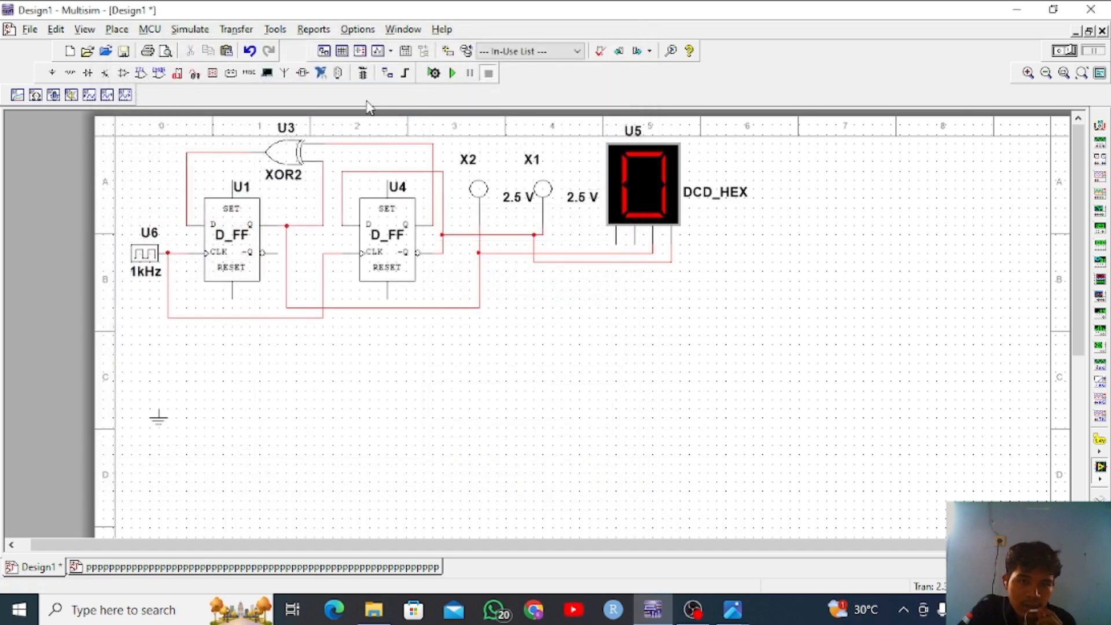
# Set the digital clock U6's frequency to 1 Hz and test it with a short simulation run
pyautogui.doubleClick(142, 255)
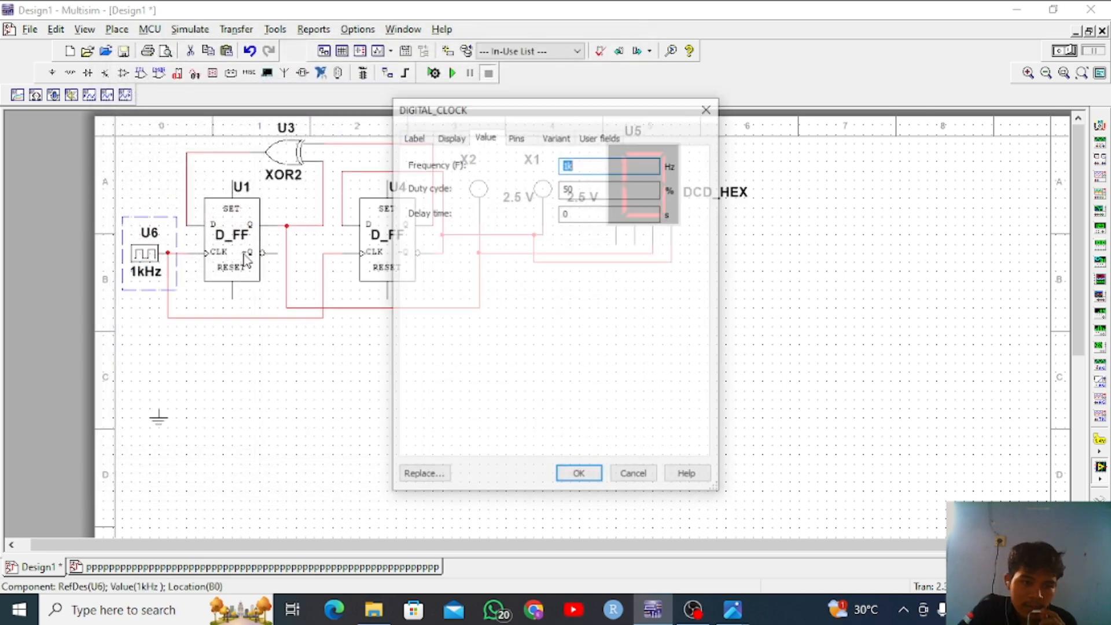
pyautogui.press('BackSpace')
pyautogui.write('1')
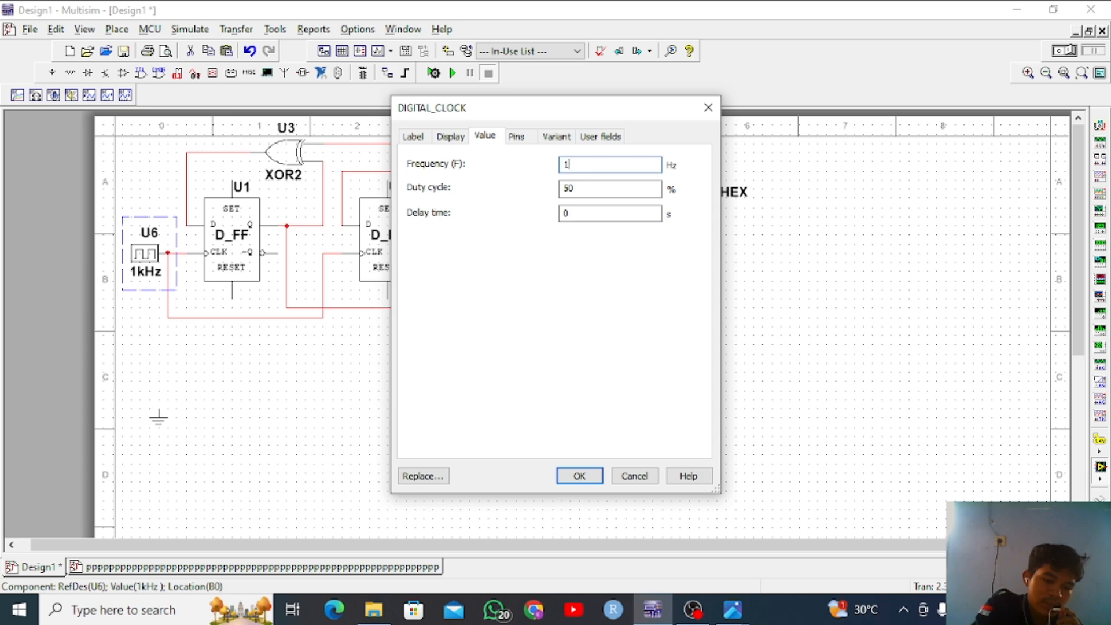
pyautogui.press('Return')
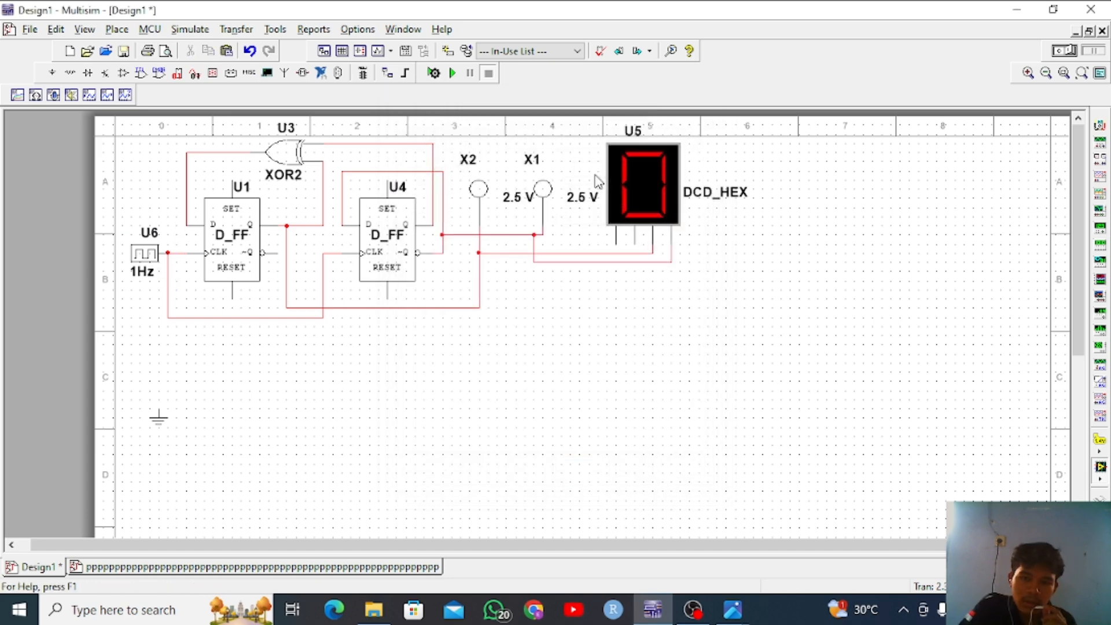
pyautogui.click(453, 73)
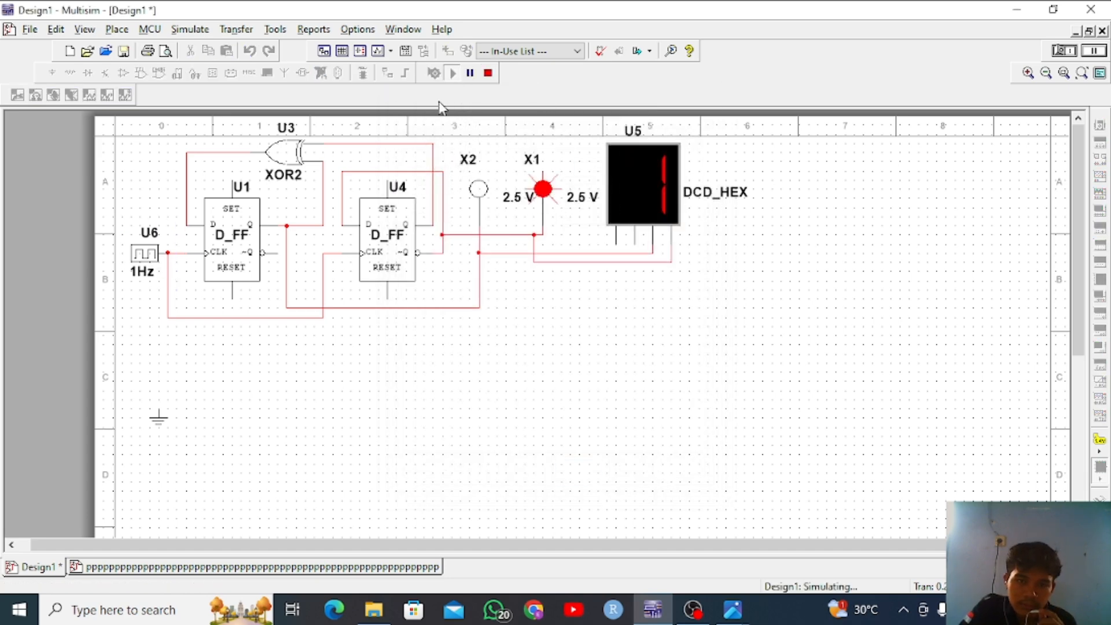
pyautogui.click(487, 73)
# Delete digital clock U6, and place a CLOCK_VOLTAGE source from the signal voltage sources beside U1's clock input
pyautogui.click(151, 258)
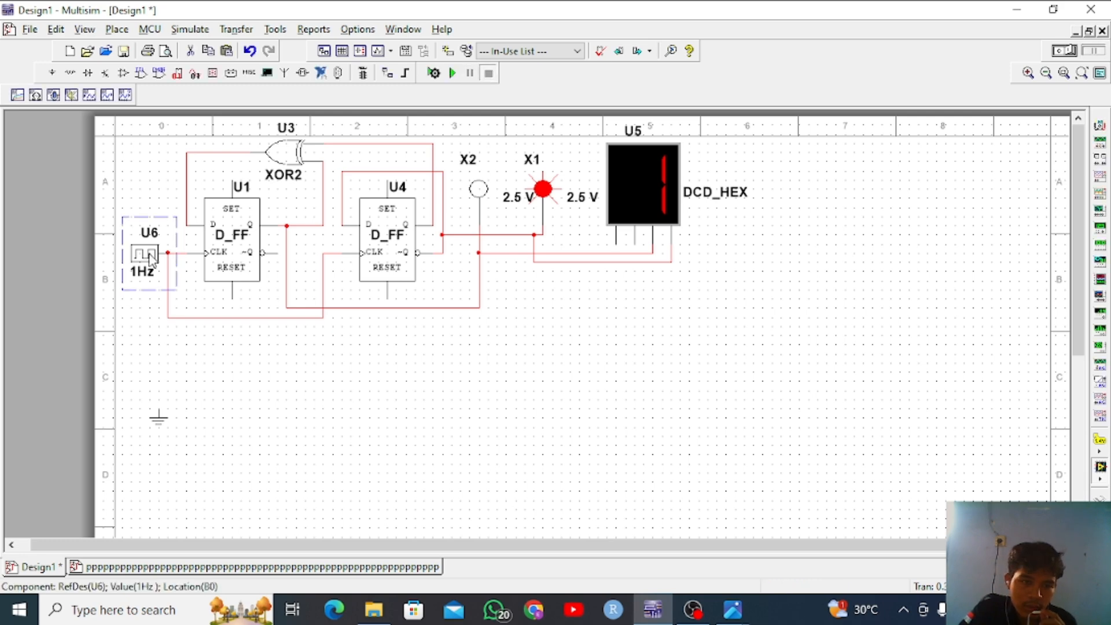
pyautogui.rightClick(151, 259)
pyautogui.click(253, 68)
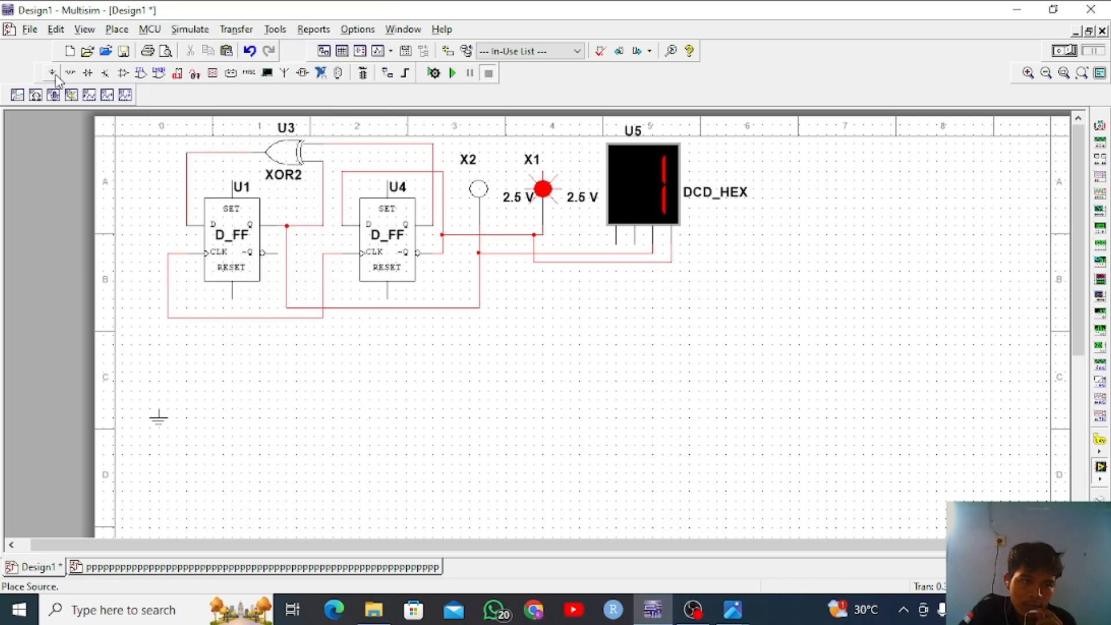
pyautogui.click(52, 73)
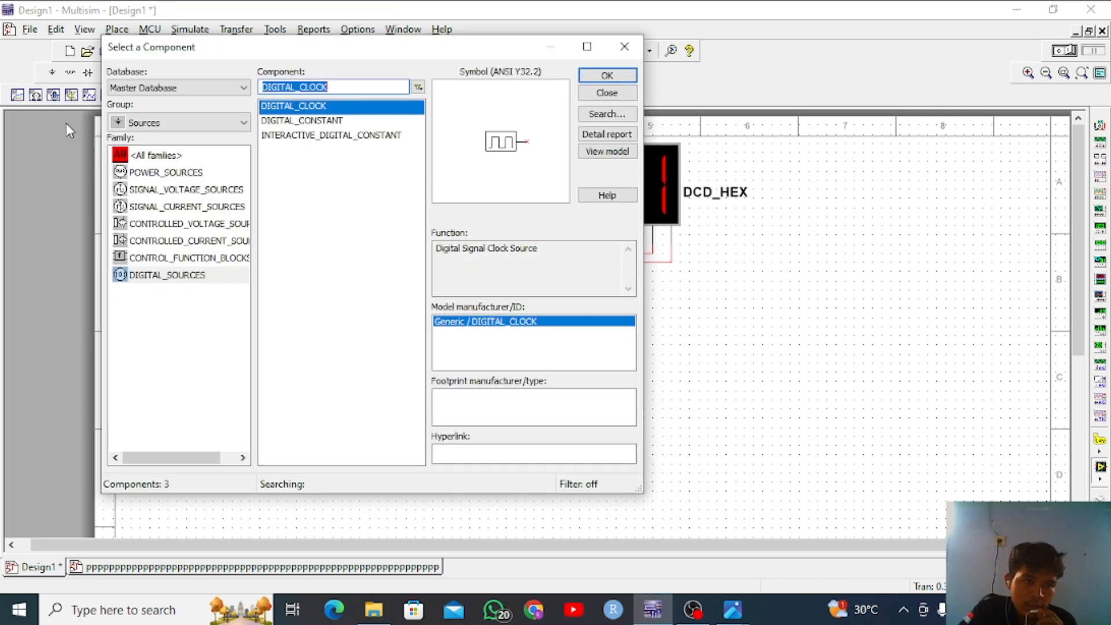
pyautogui.click(166, 173)
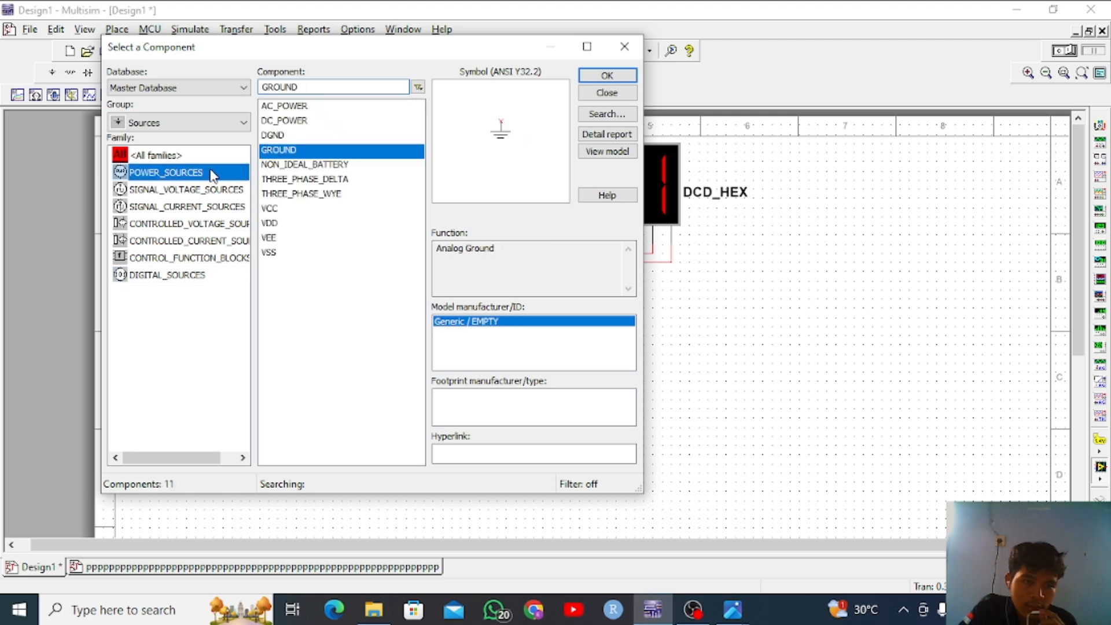
pyautogui.click(169, 274)
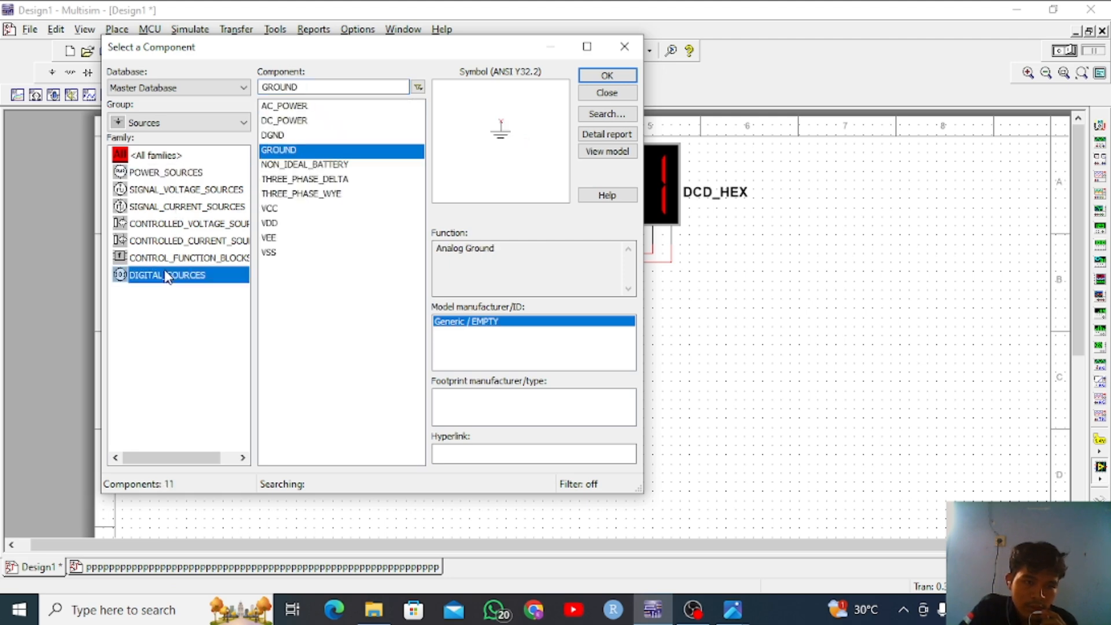
pyautogui.click(153, 207)
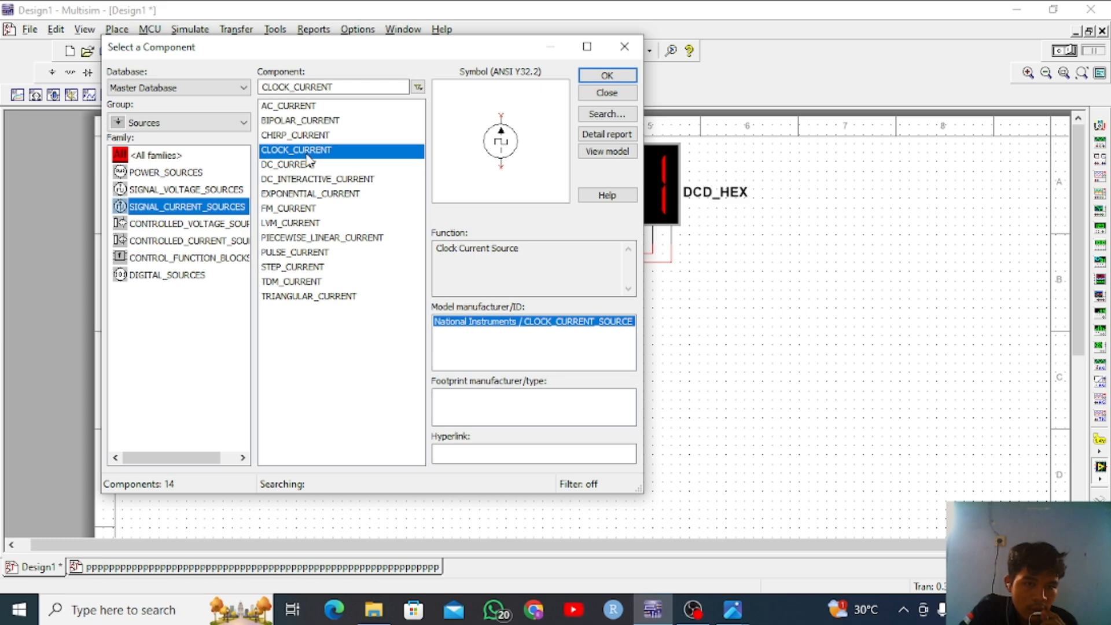
pyautogui.click(139, 189)
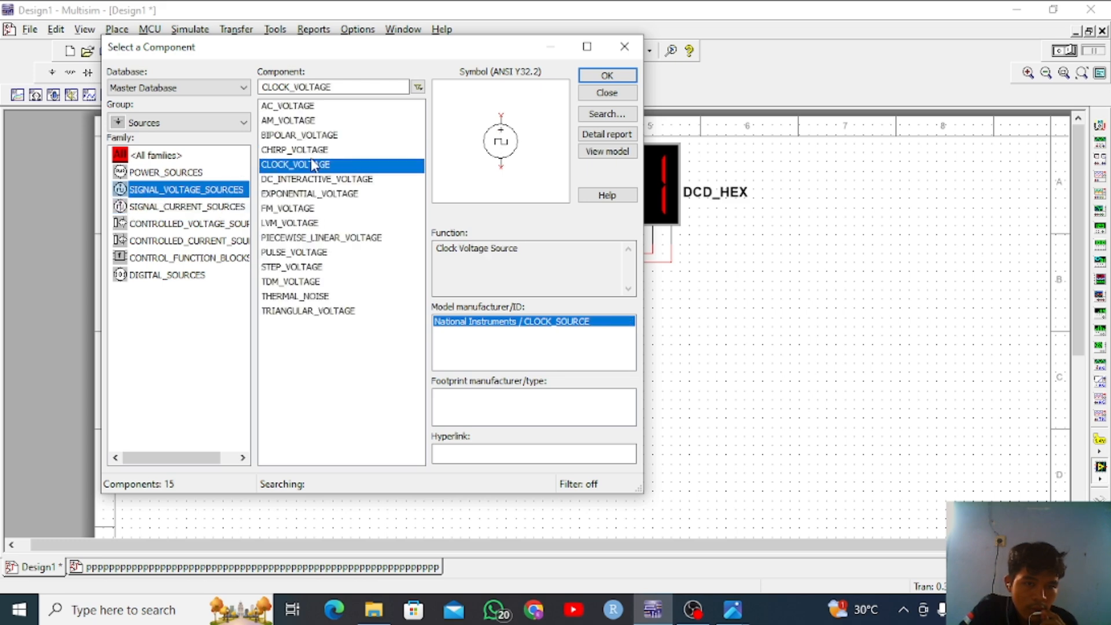
pyautogui.click(607, 76)
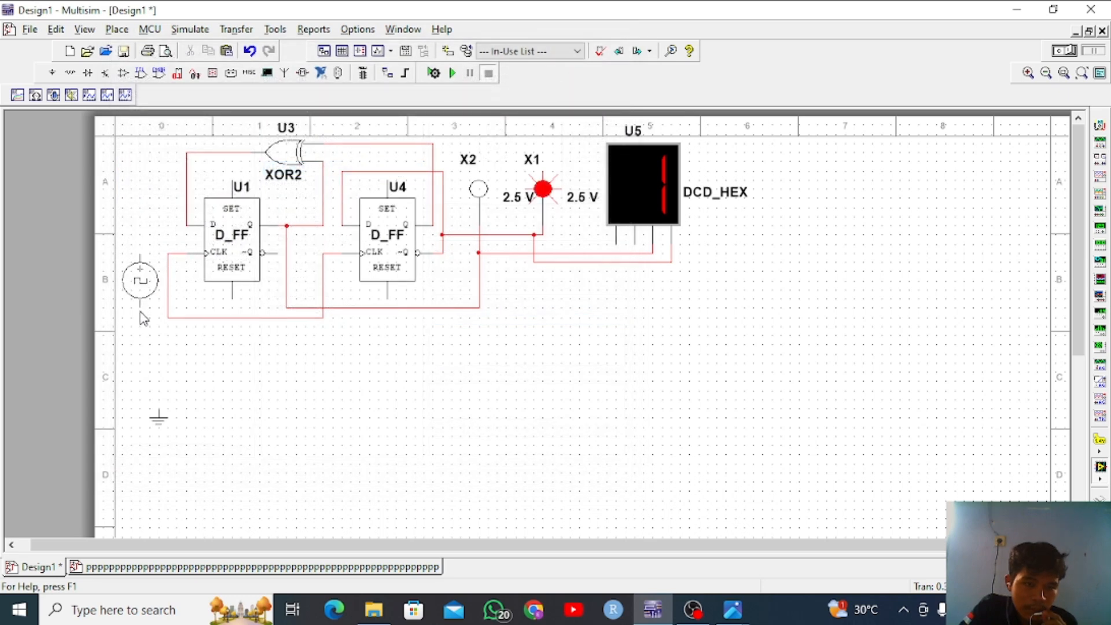
pyautogui.press('Escape')
# Place a GROUND on the negative terminal of clock source V1, and connect its positive terminal to the flip-flops' clock line
pyautogui.click(167, 172)
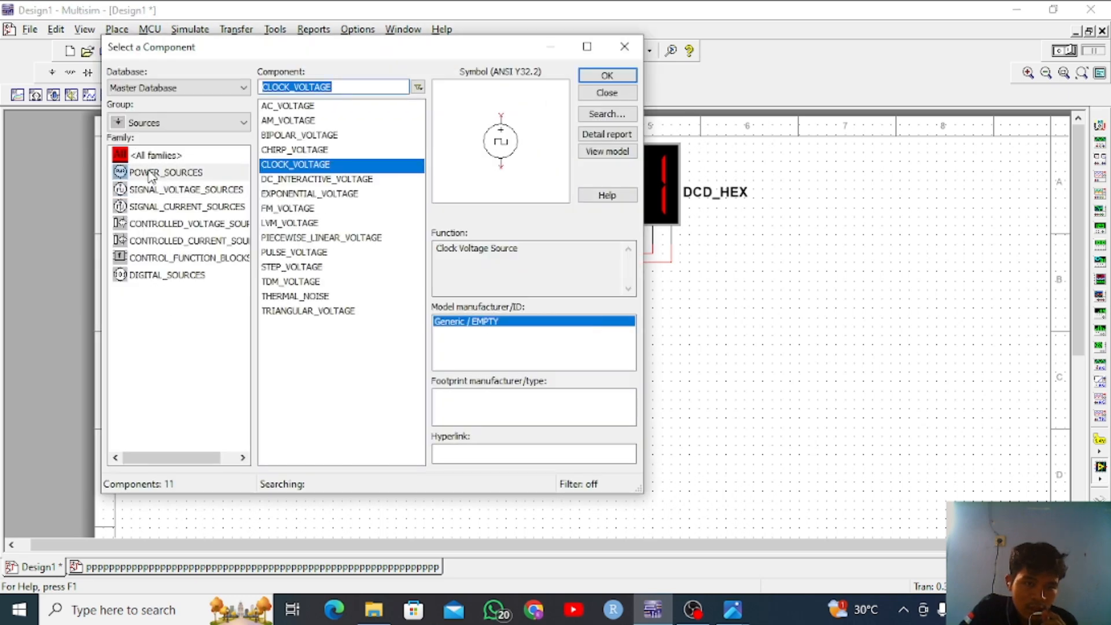
pyautogui.click(316, 151)
pyautogui.click(606, 75)
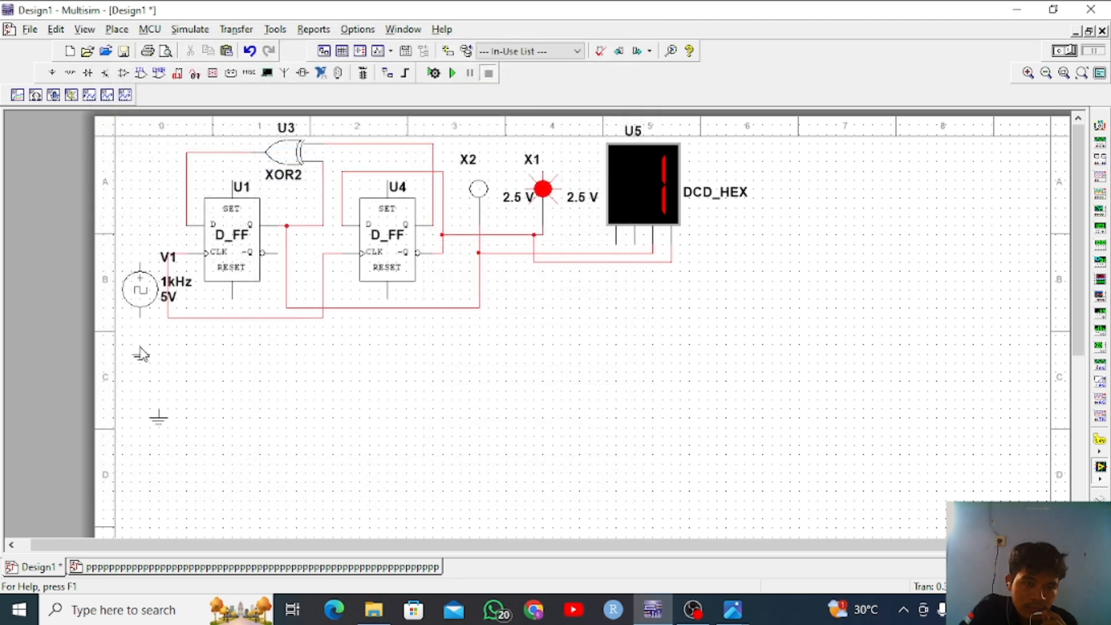
pyautogui.press('Escape')
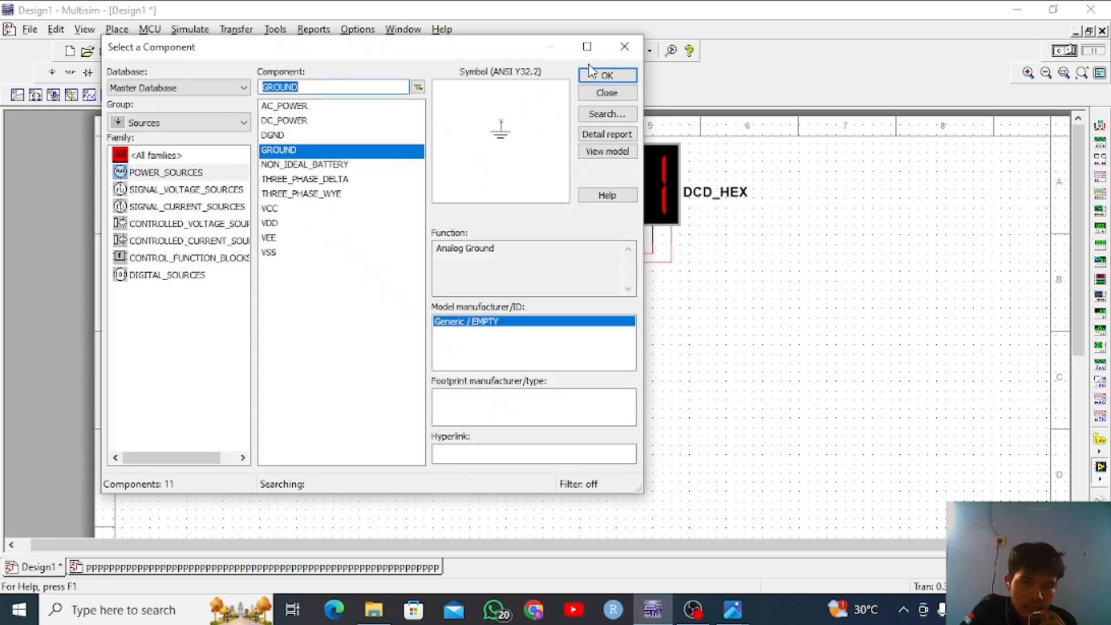
pyautogui.click(624, 46)
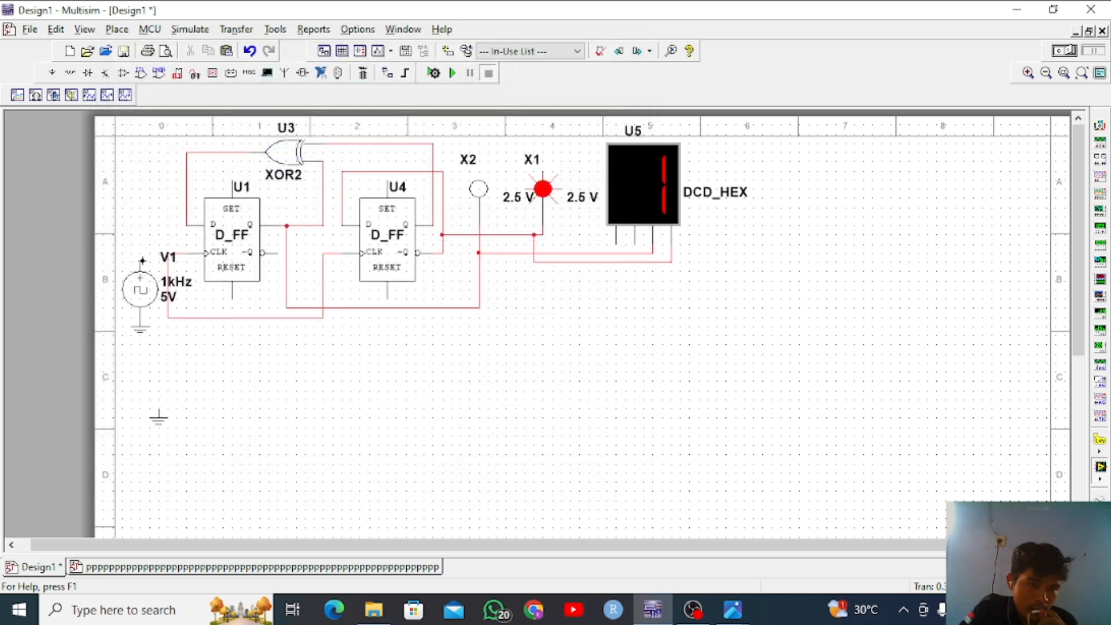
# Set clock source V1's frequency to 1 Hz, and run the simulation to observe the automatic count on the probes and U5
pyautogui.doubleClick(141, 289)
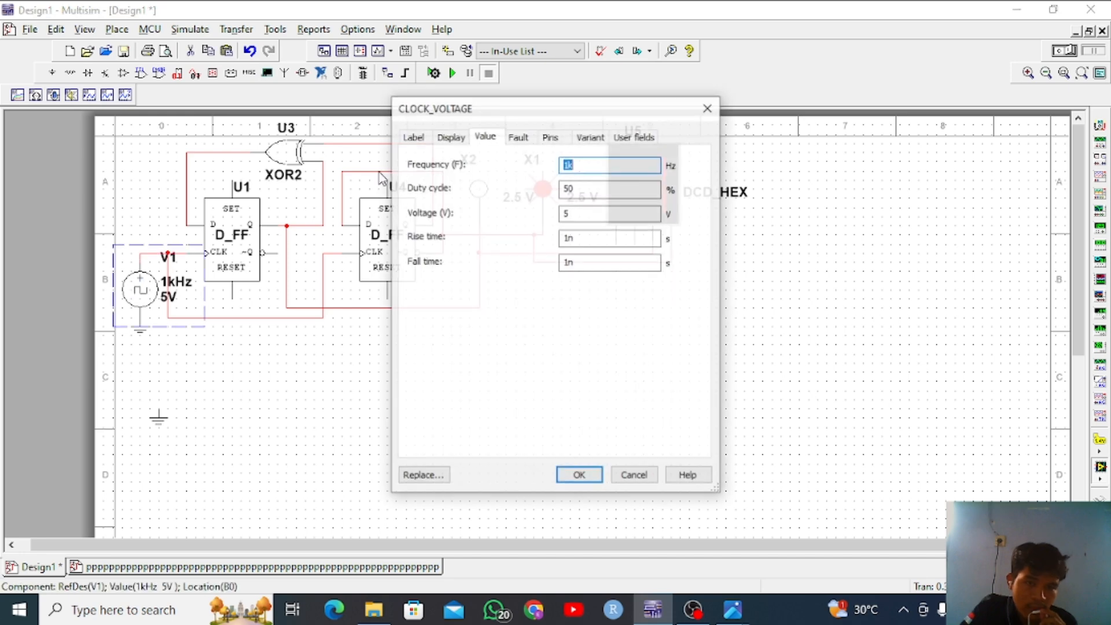
pyautogui.write('1')
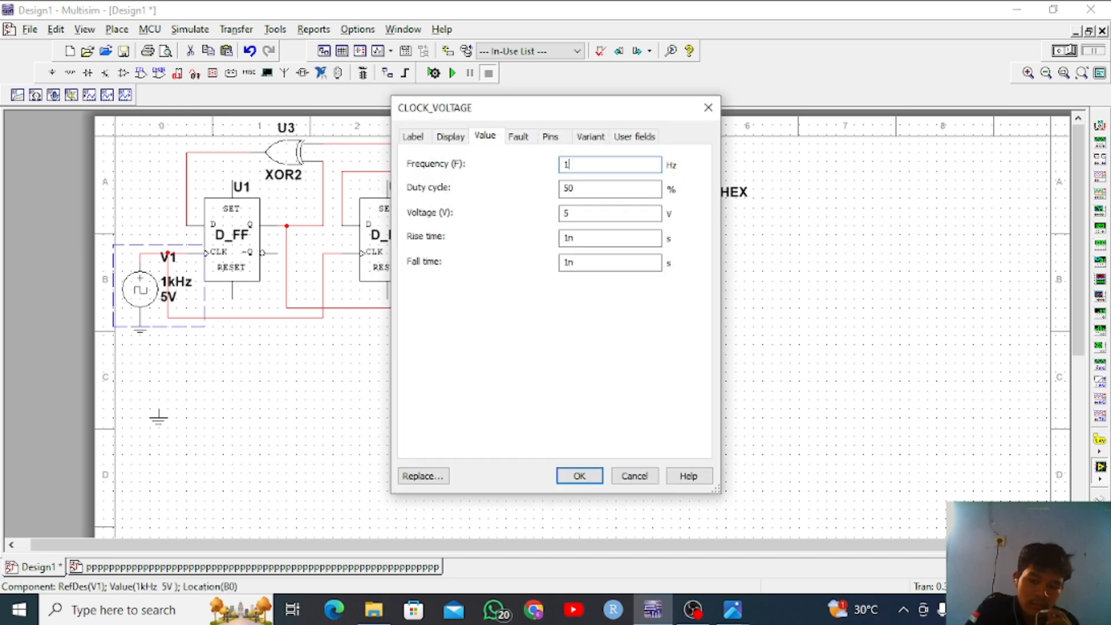
pyautogui.press('Return')
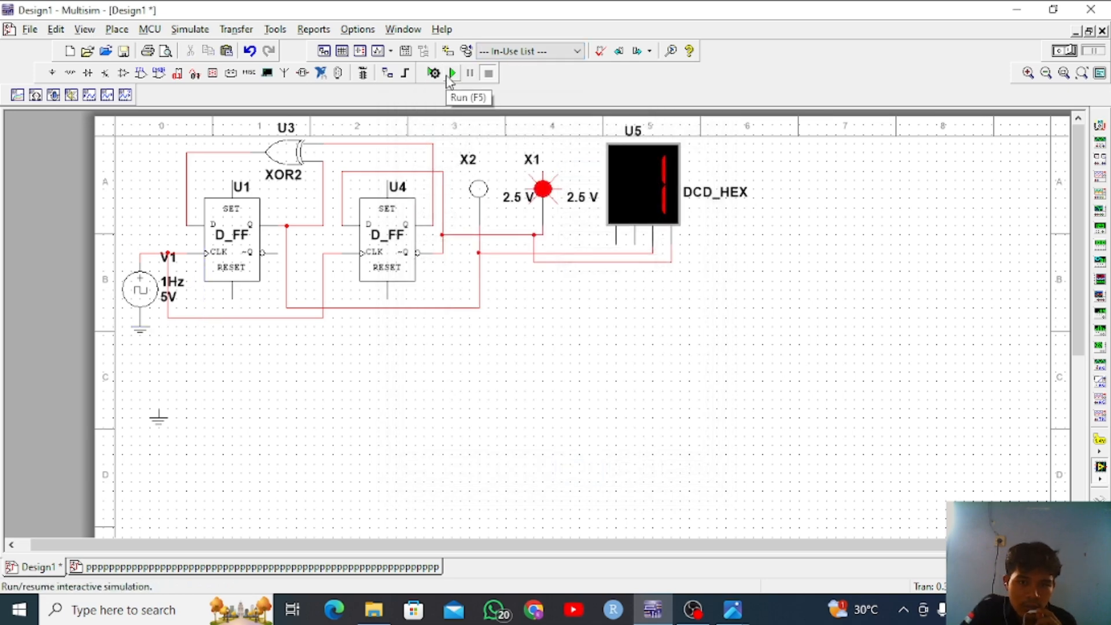
pyautogui.click(449, 77)
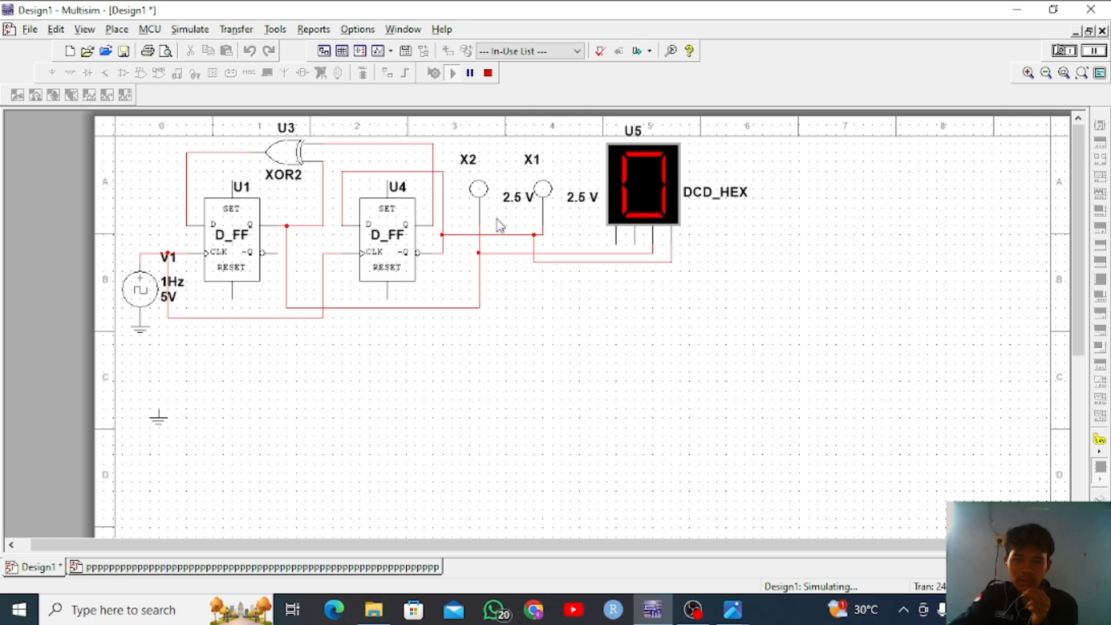
pyautogui.click(489, 74)
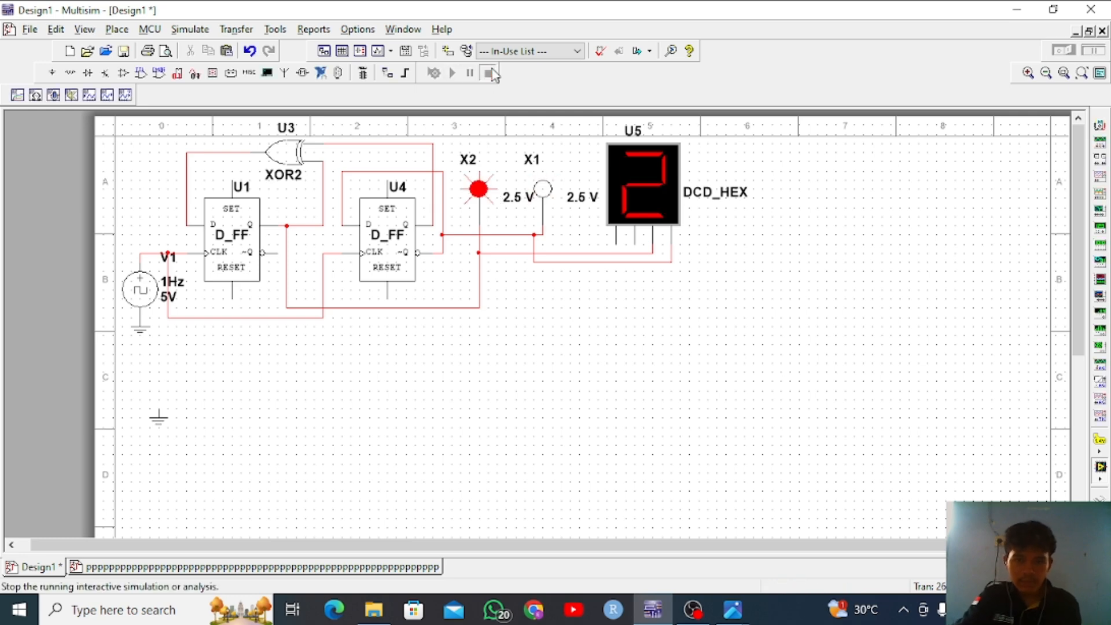
pyautogui.click(1081, 394)
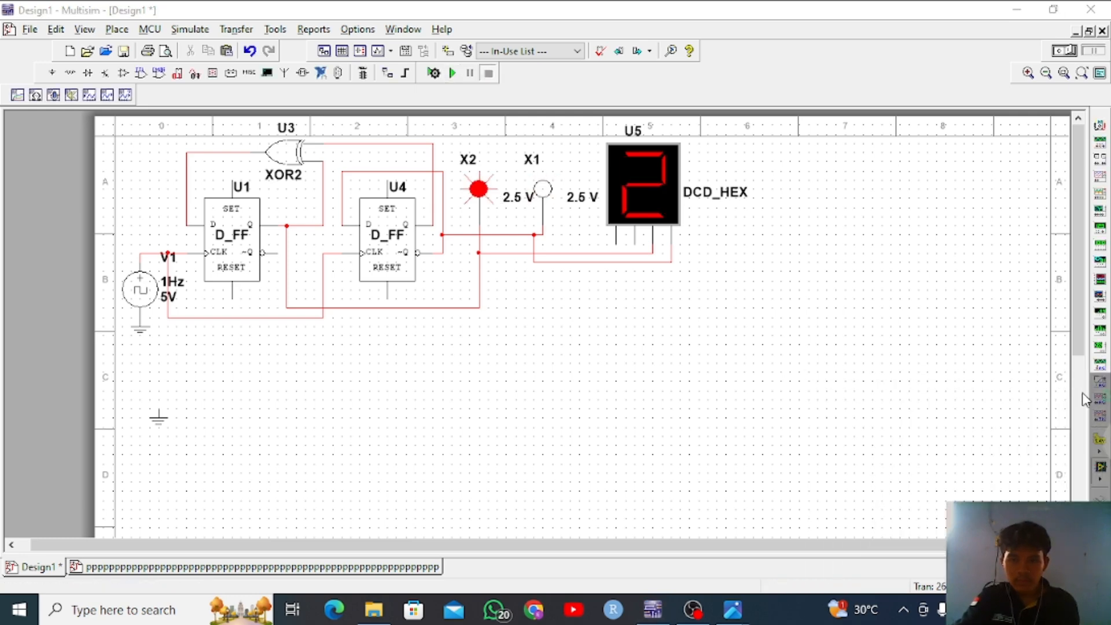
pyautogui.click(1097, 8)
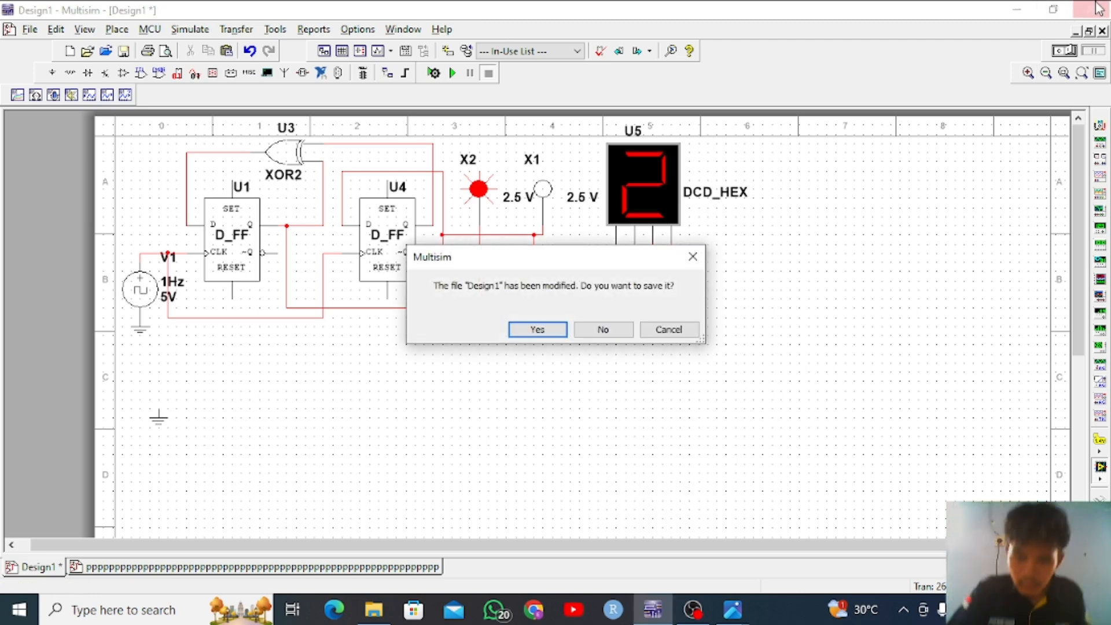
pyautogui.click(694, 610)
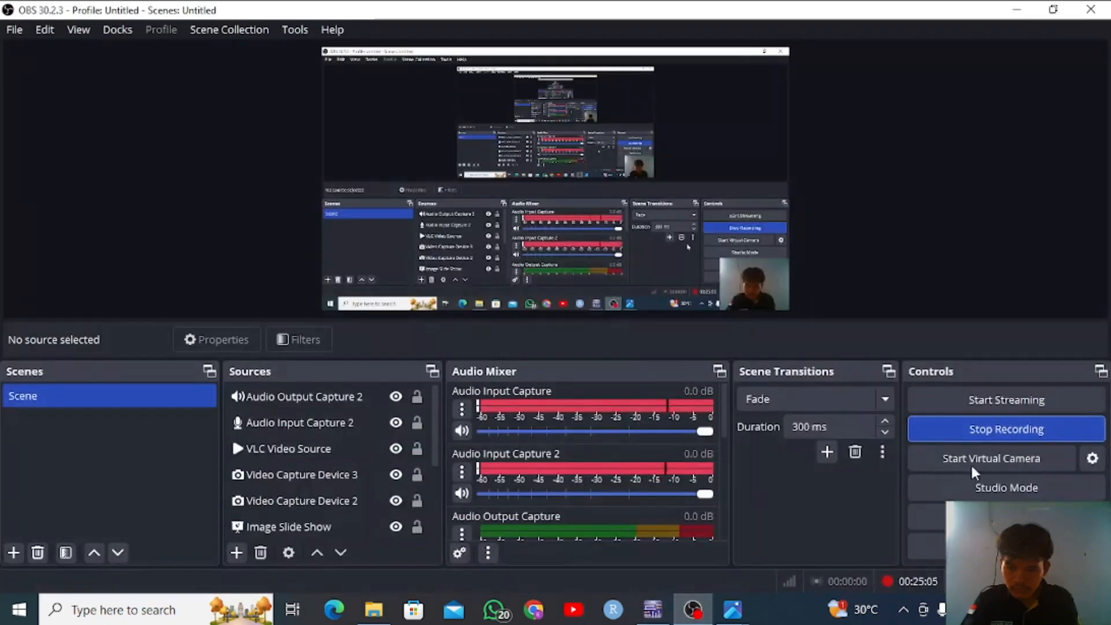